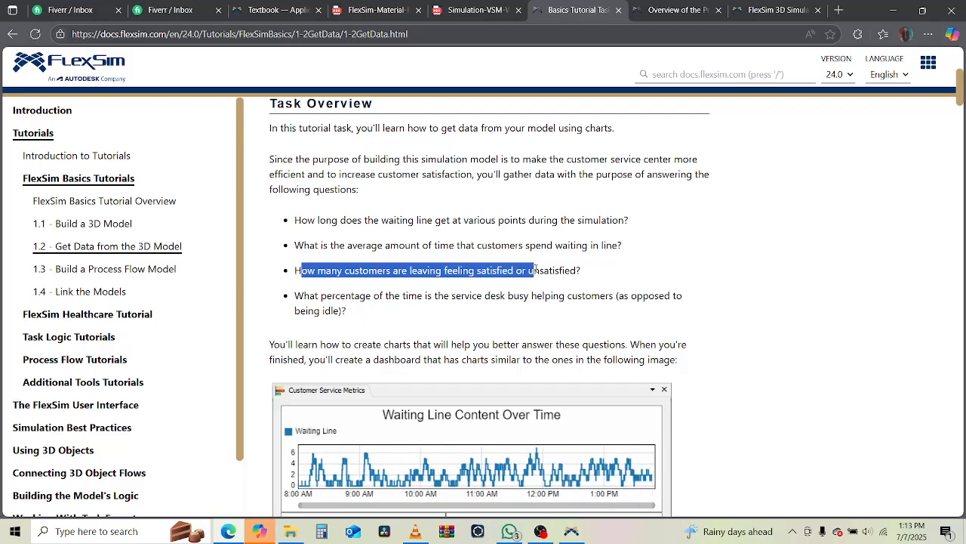
Read the Task Overview in the FlexSim tutorial, including the questions to answer and the sample Customer Service Metrics dashboard.
drag(303, 295, 649, 295)
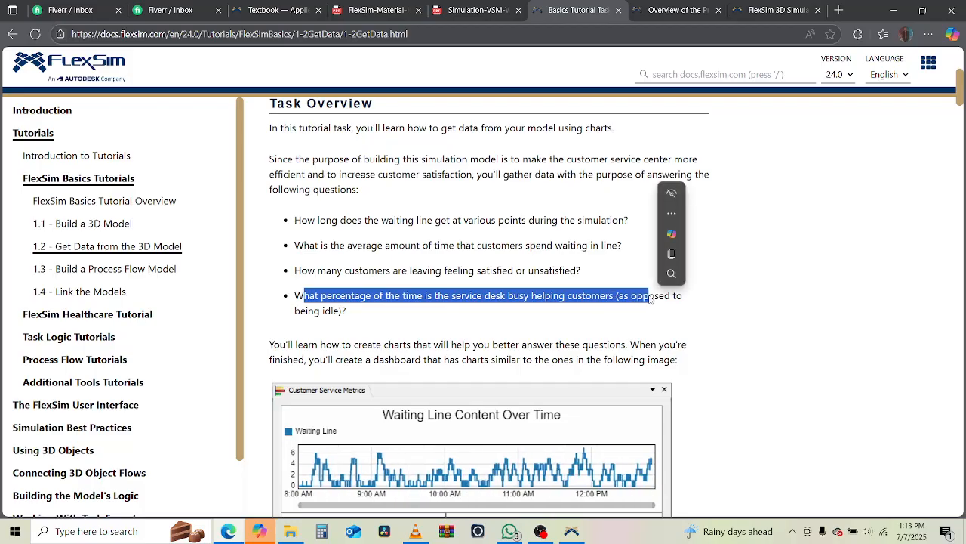
scroll(428, 193, down, 2)
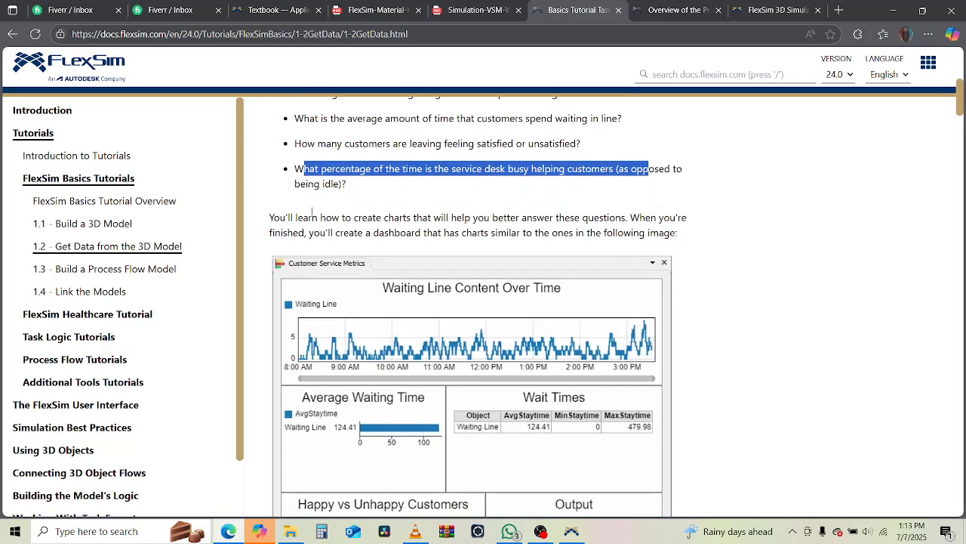
drag(318, 217, 622, 218)
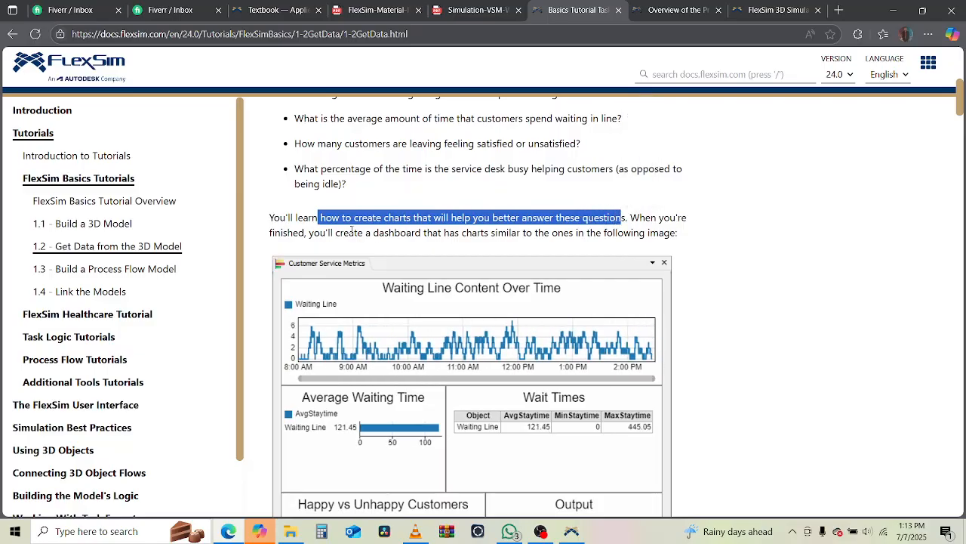
drag(371, 233, 643, 232)
scroll(759, 317, down, 2)
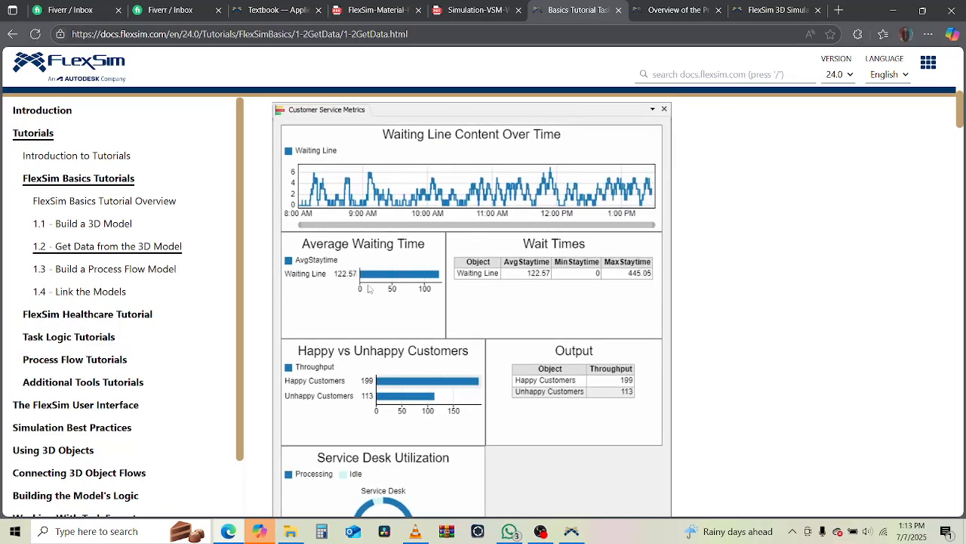
scroll(658, 312, down, 6)
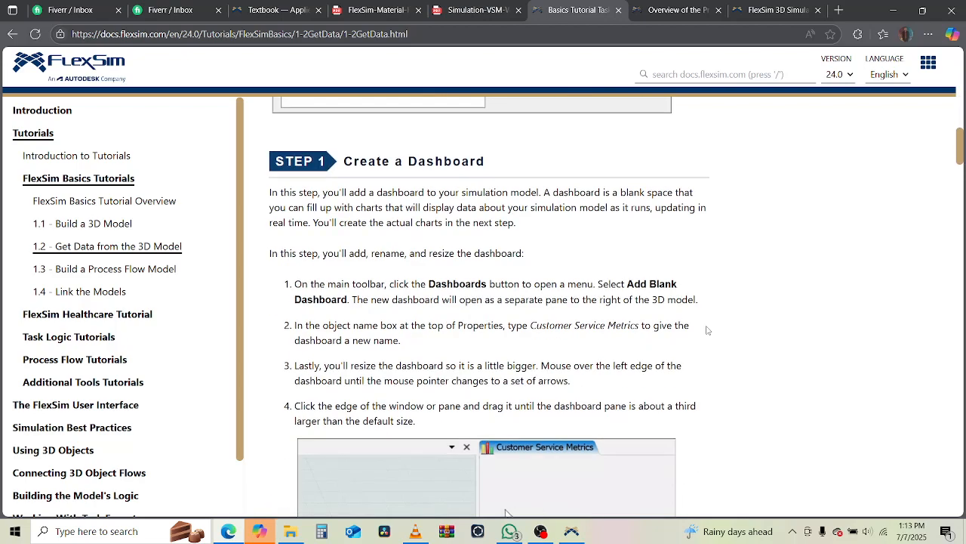
Read the tutorial's Step 1 on creating a dashboard, up to the instruction for adding a blank dashboard.
scroll(708, 330, down, 1)
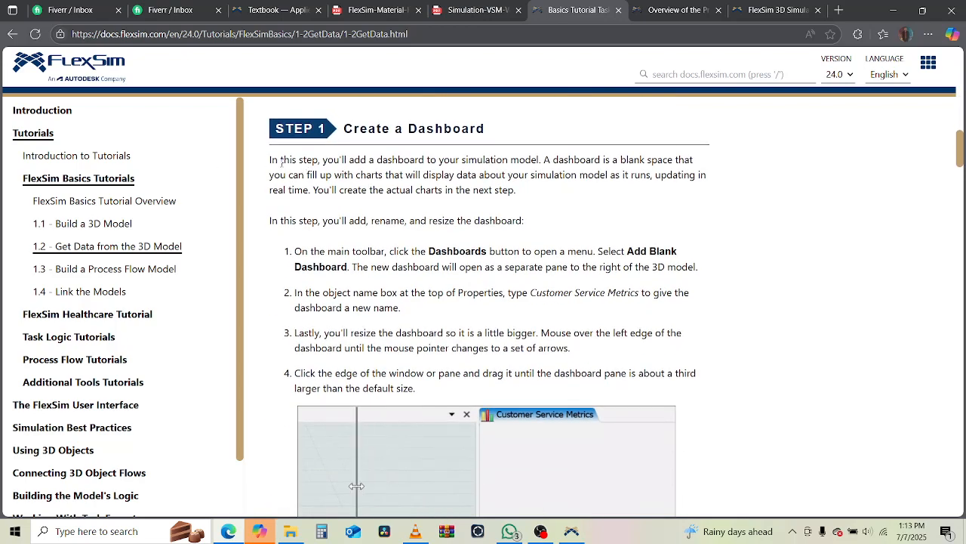
drag(356, 175, 692, 159)
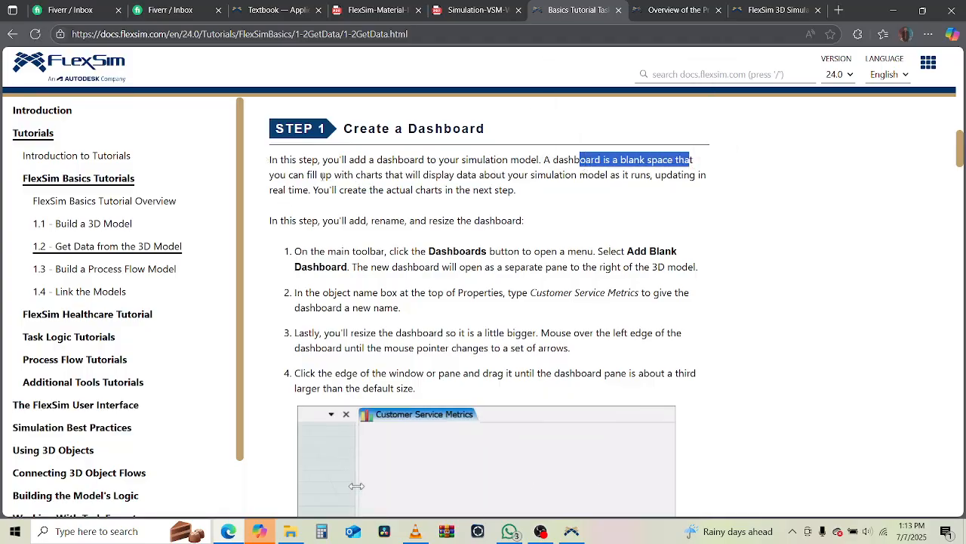
drag(394, 176, 648, 183)
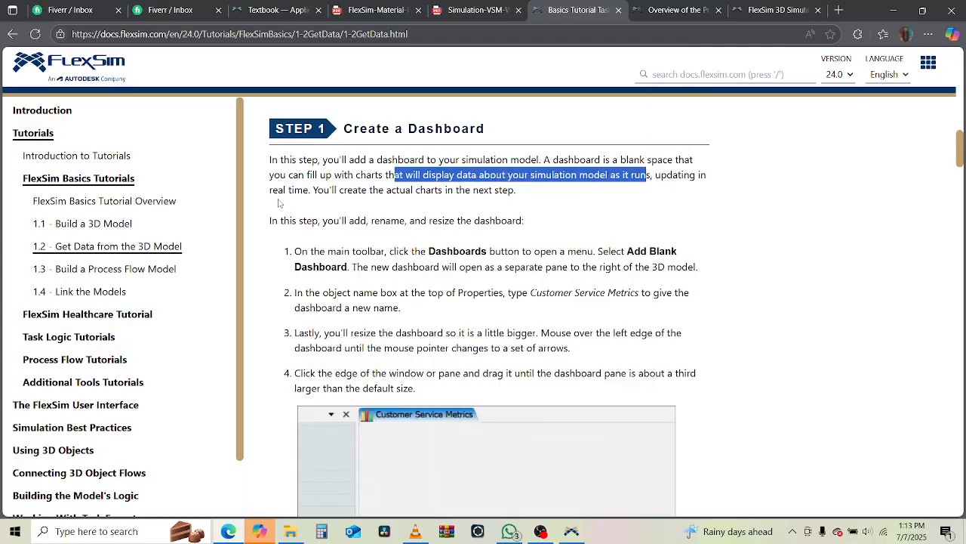
drag(311, 190, 516, 190)
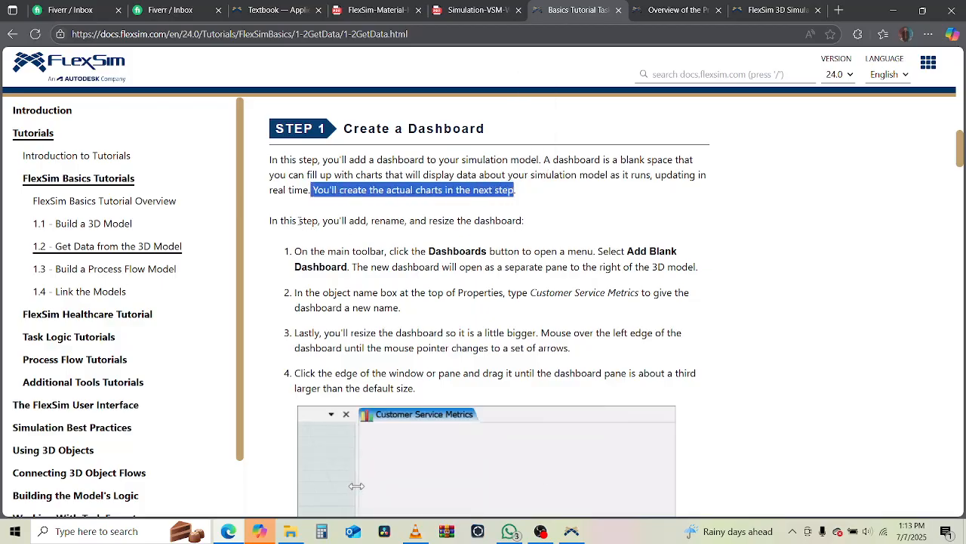
drag(298, 220, 514, 220)
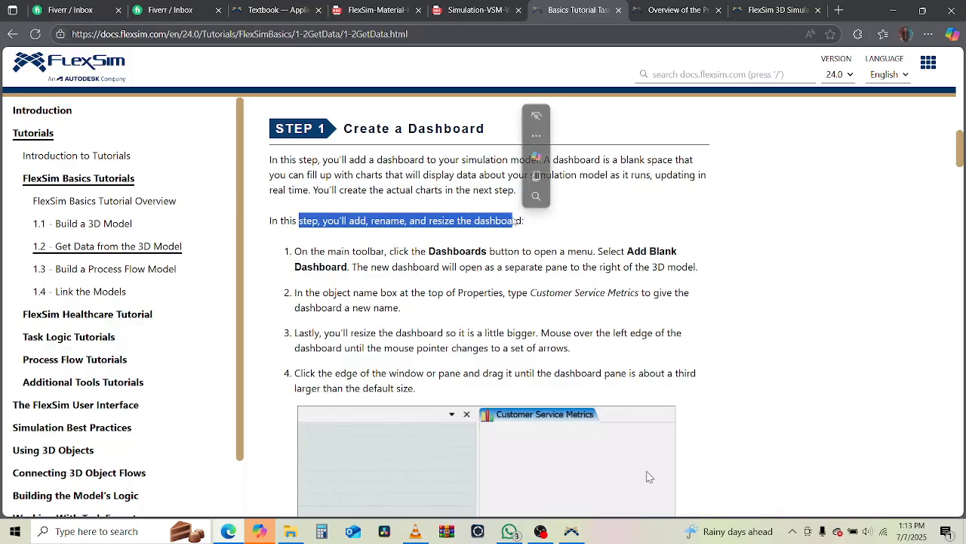
scroll(337, 221, down, 1)
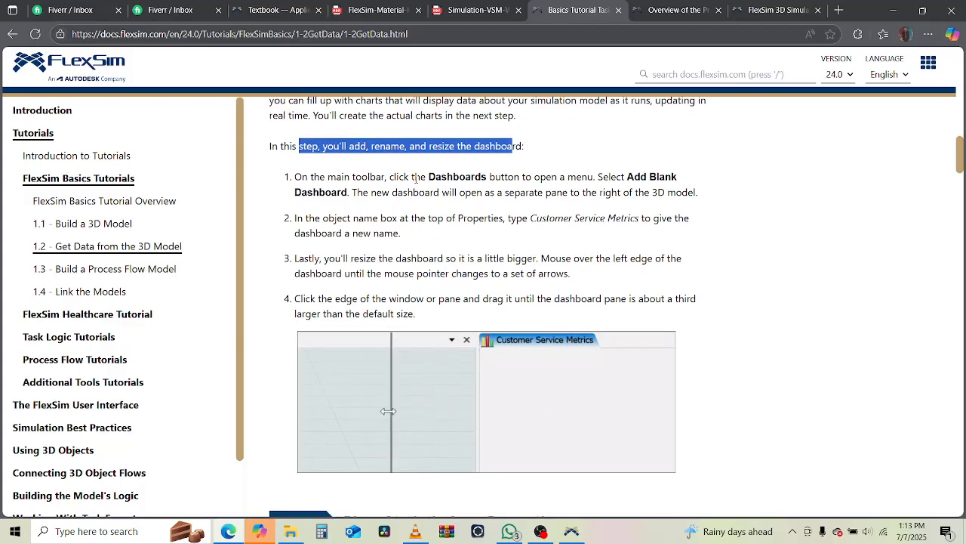
click(527, 178)
drag(527, 178, 673, 177)
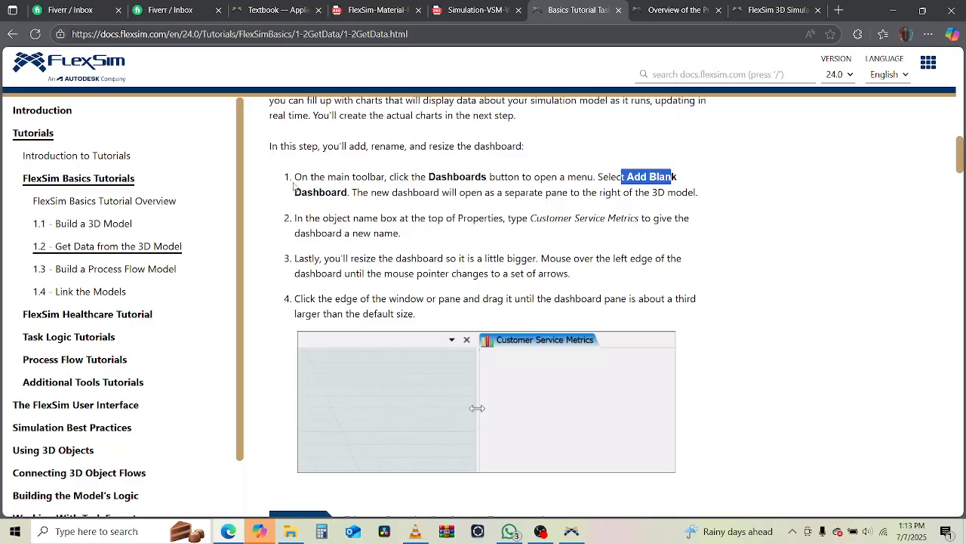
drag(391, 193, 656, 195)
Switch to FlexSim and add a blank dashboard to the customer service model.
click(572, 531)
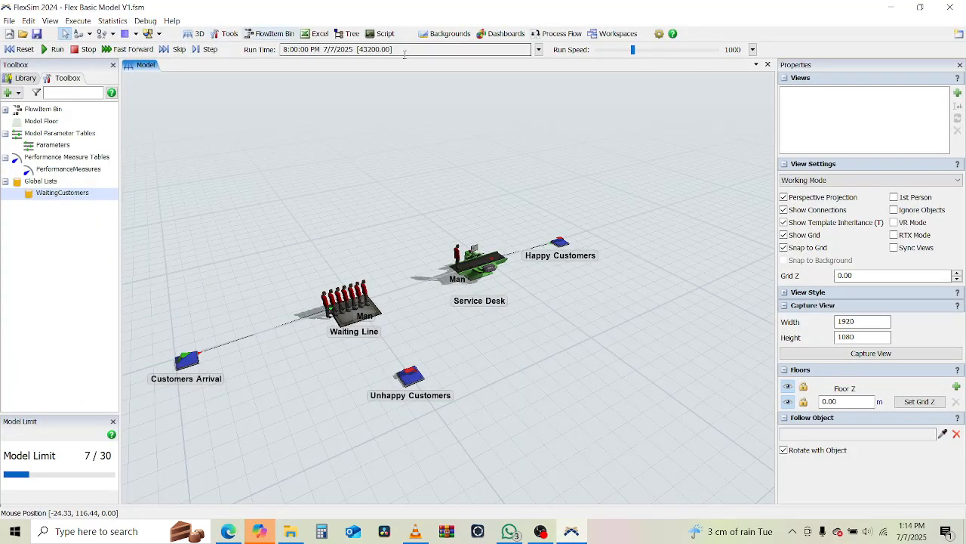
click(493, 35)
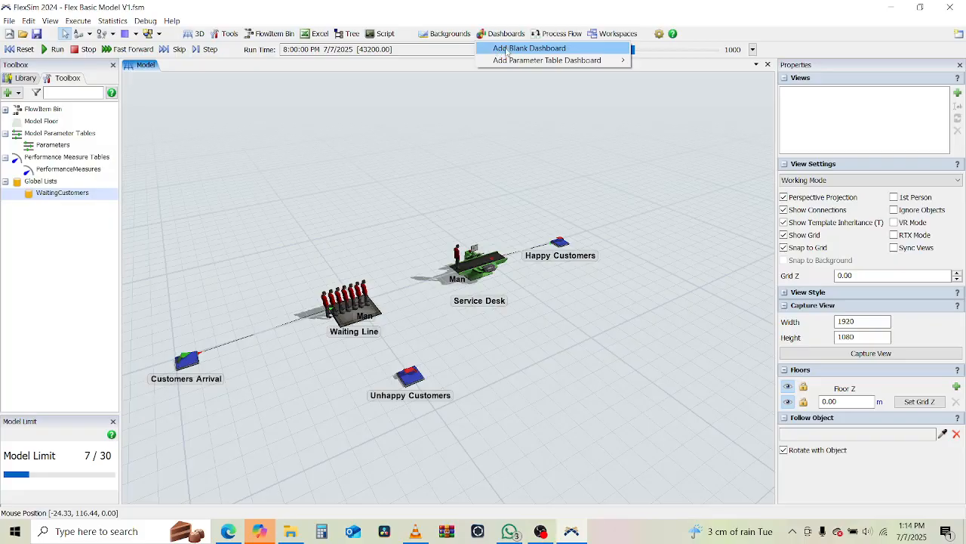
click(528, 48)
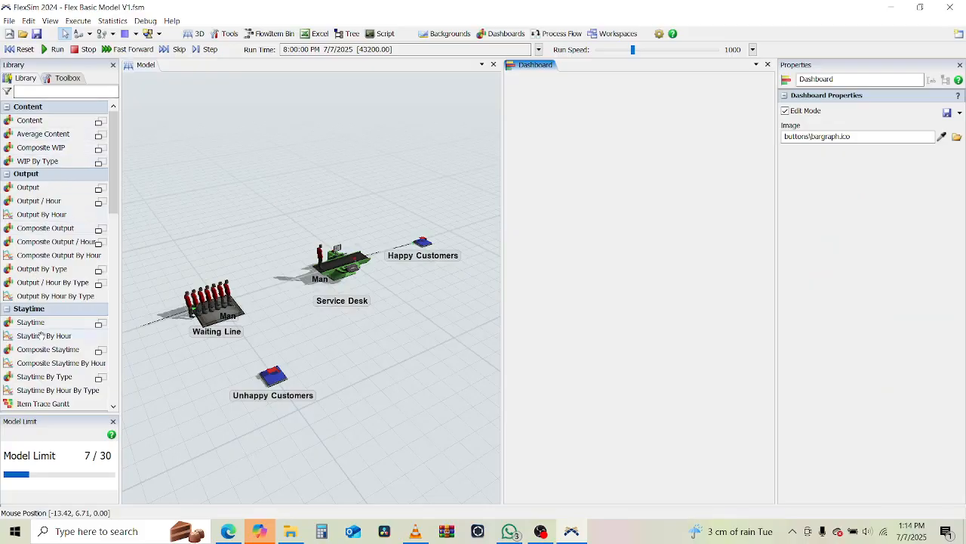
Look through the chart and model input types available in the dashboard library.
scroll(48, 382, down, 5)
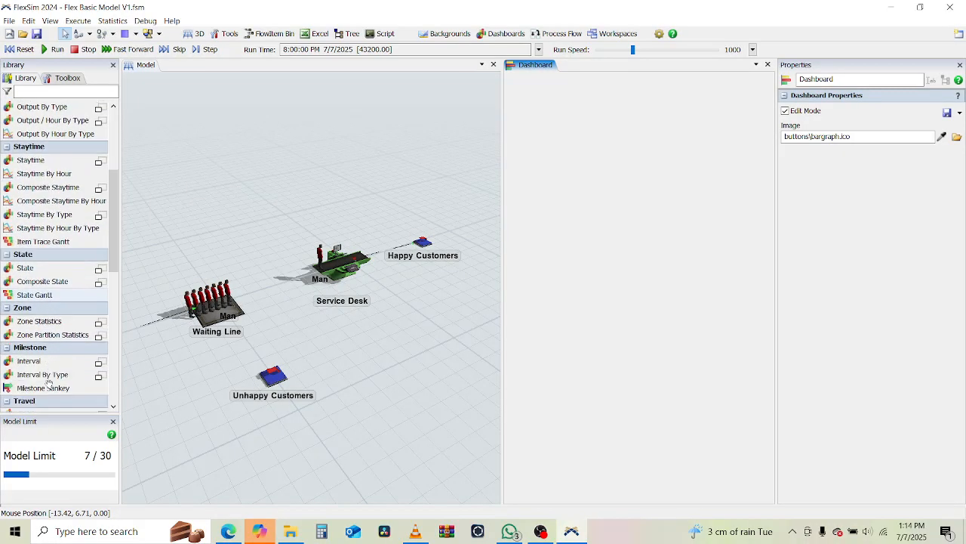
scroll(48, 382, down, 4)
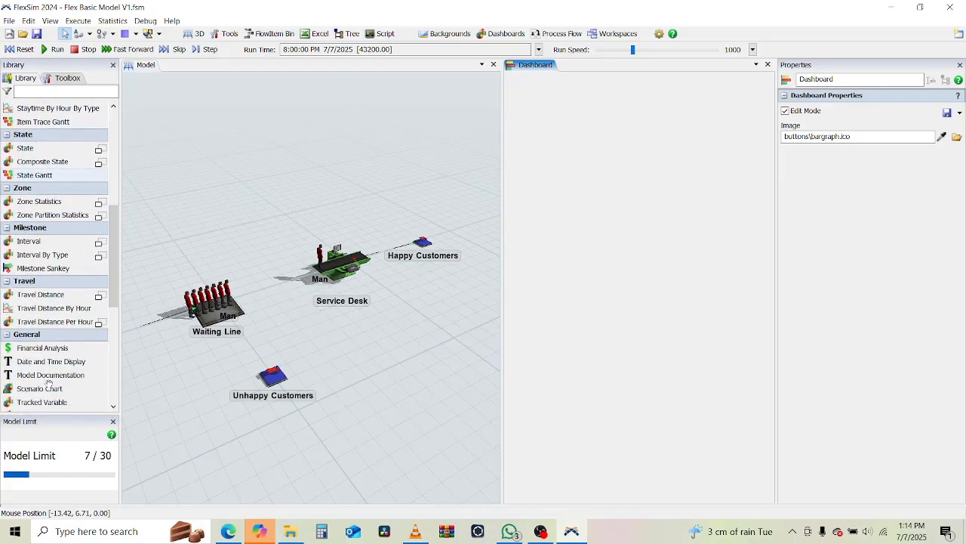
scroll(49, 382, down, 2)
scroll(49, 382, down, 4)
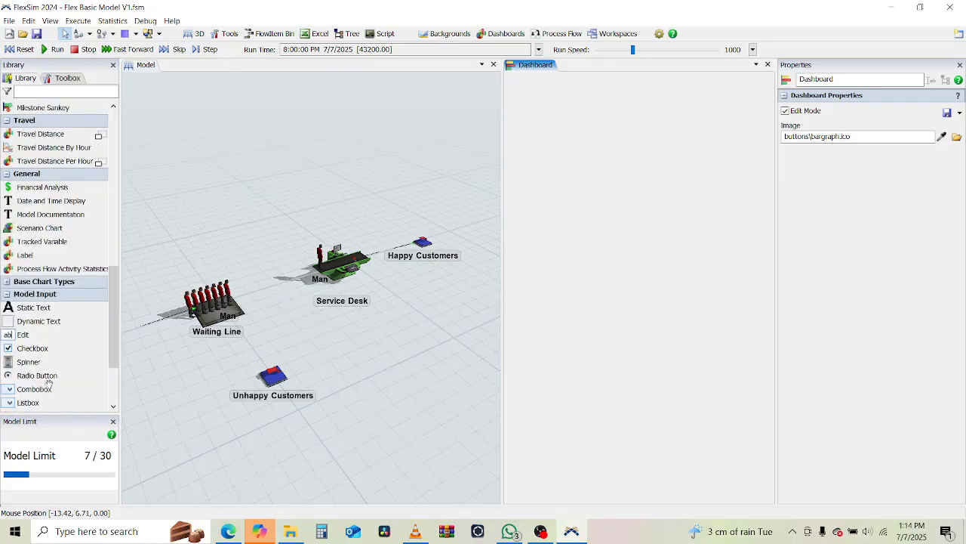
scroll(48, 377, up, 16)
Check the naming instruction in the browser tutorial, and rename the new dashboard in FlexSim as Customer Service Metrics.
click(227, 531)
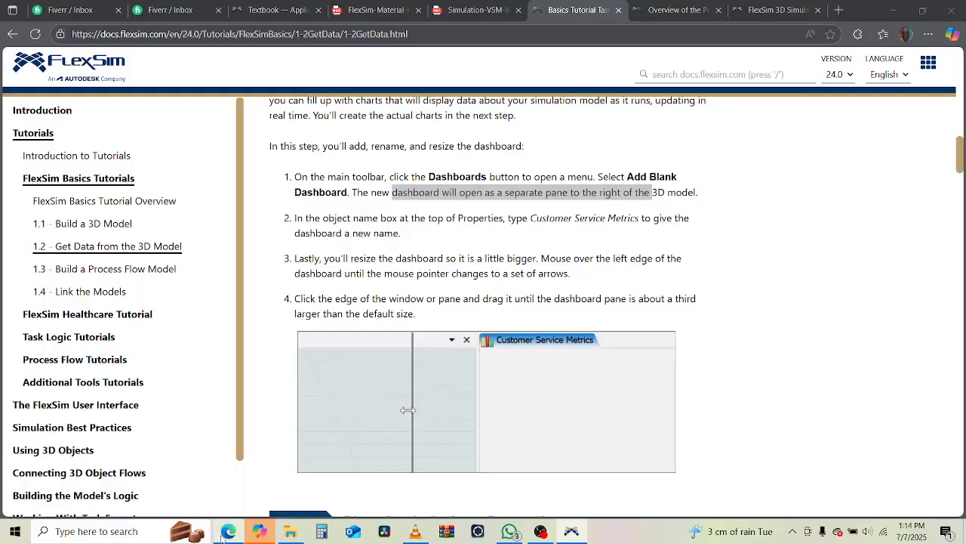
drag(304, 219, 631, 220)
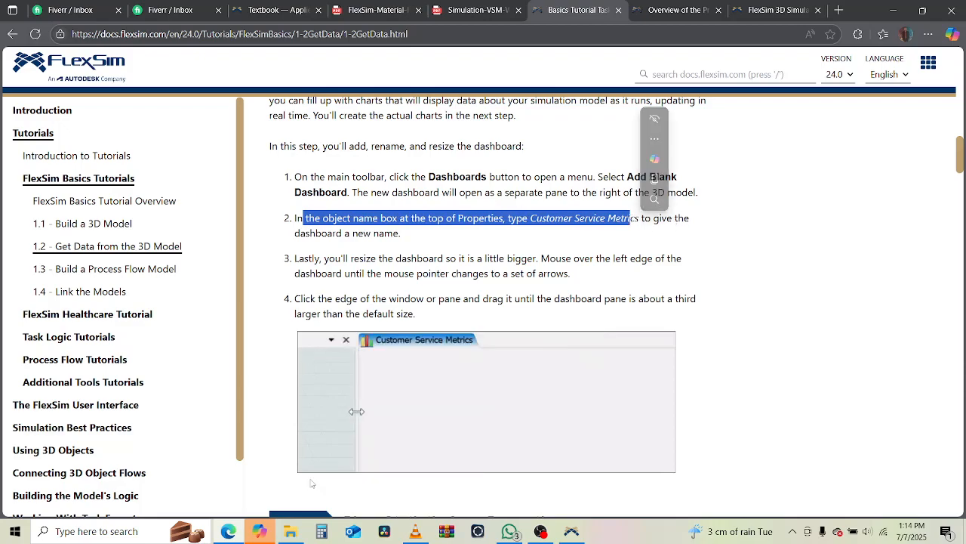
click(239, 529)
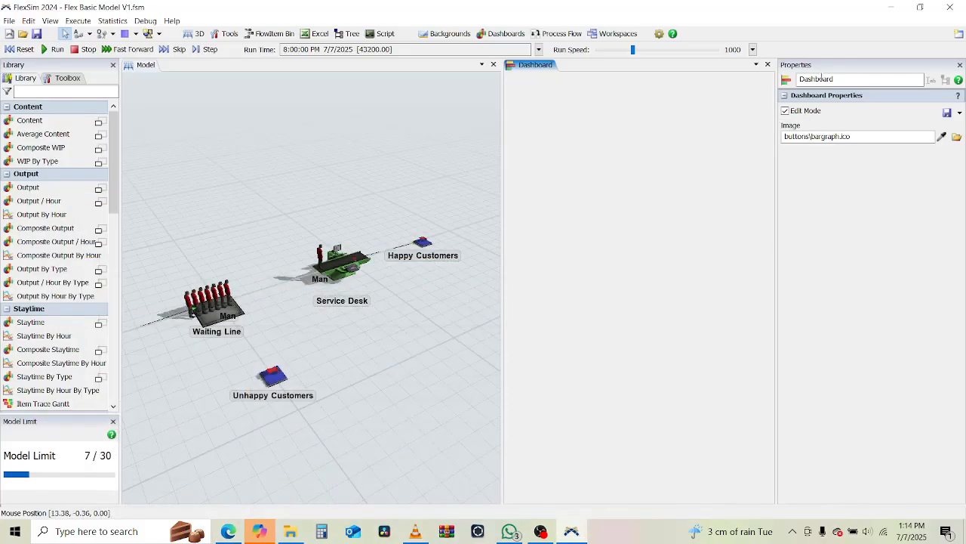
double_click(821, 79)
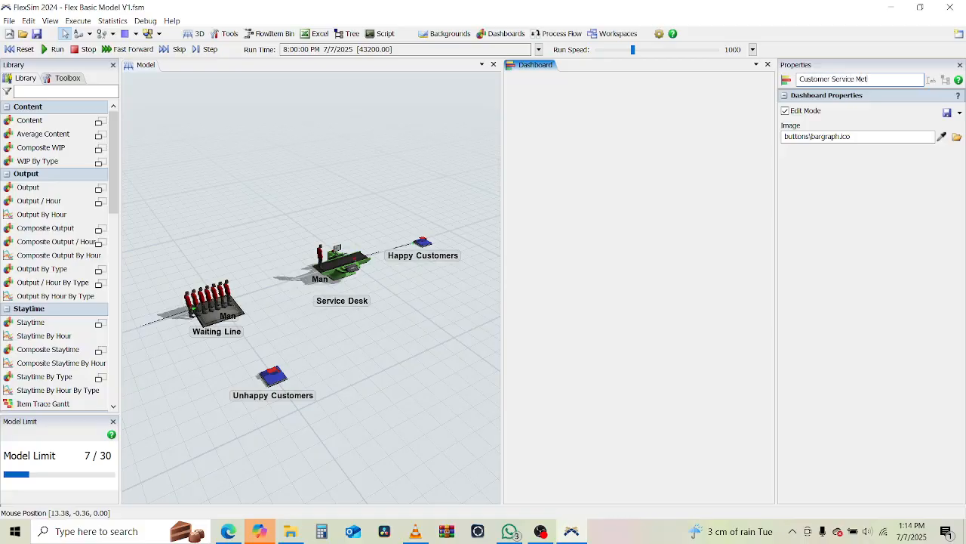
text(Customer Service Metrics)
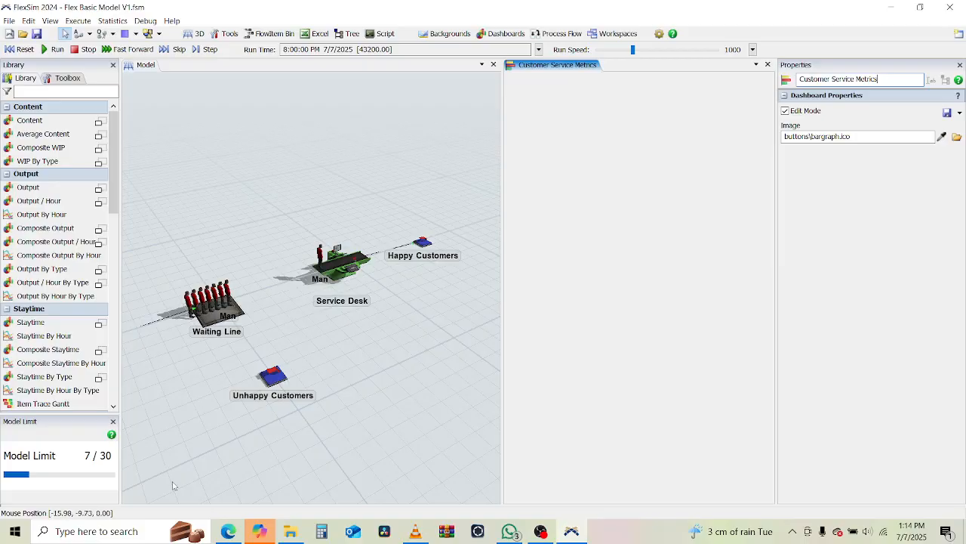
Check the tutorial's resizing instruction, and widen the dashboard pane in FlexSim until only a narrow strip of the 3D model view remains.
click(228, 531)
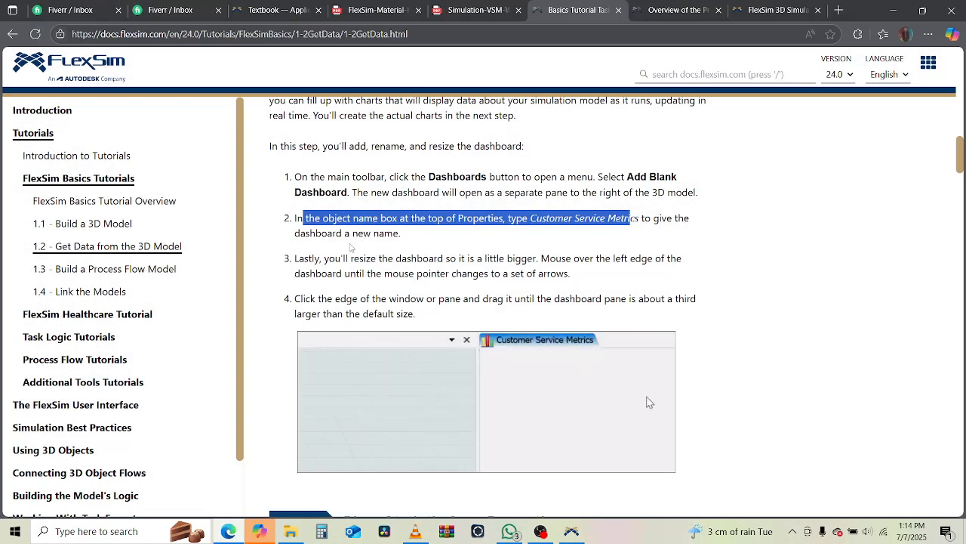
drag(308, 260, 654, 261)
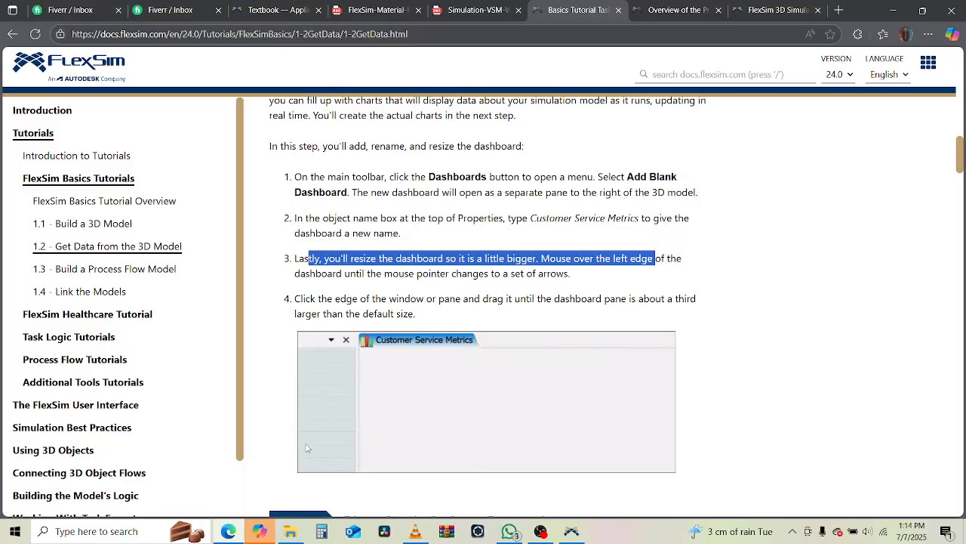
key(alt+Tab)
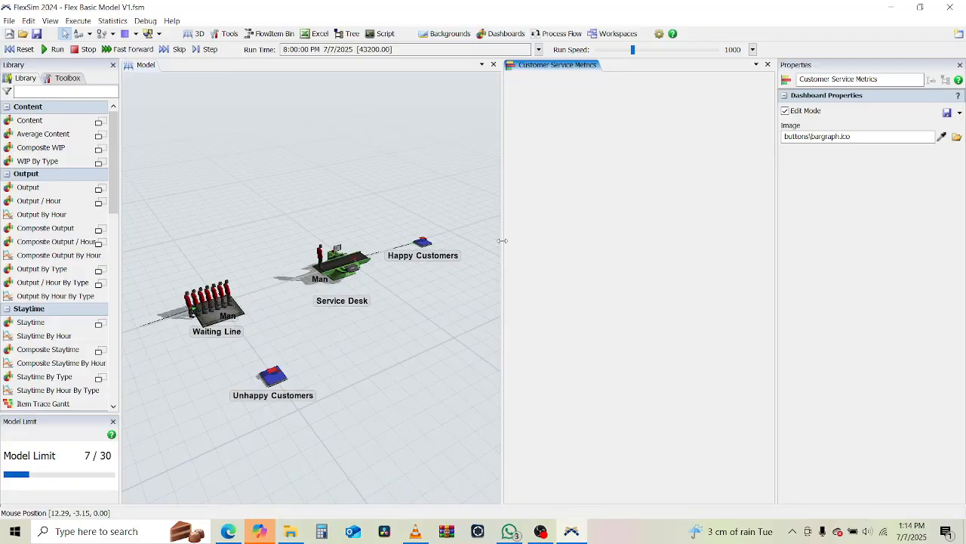
drag(502, 240, 191, 249)
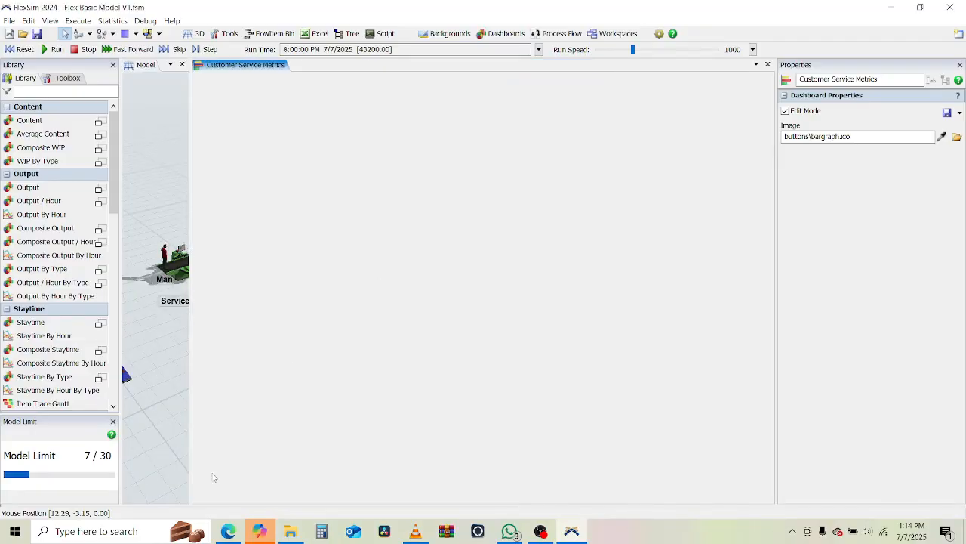
Return to the browser tutorial and read the final resizing instruction and Step 2's opening paragraph on object statistics.
click(228, 531)
drag(303, 299, 639, 314)
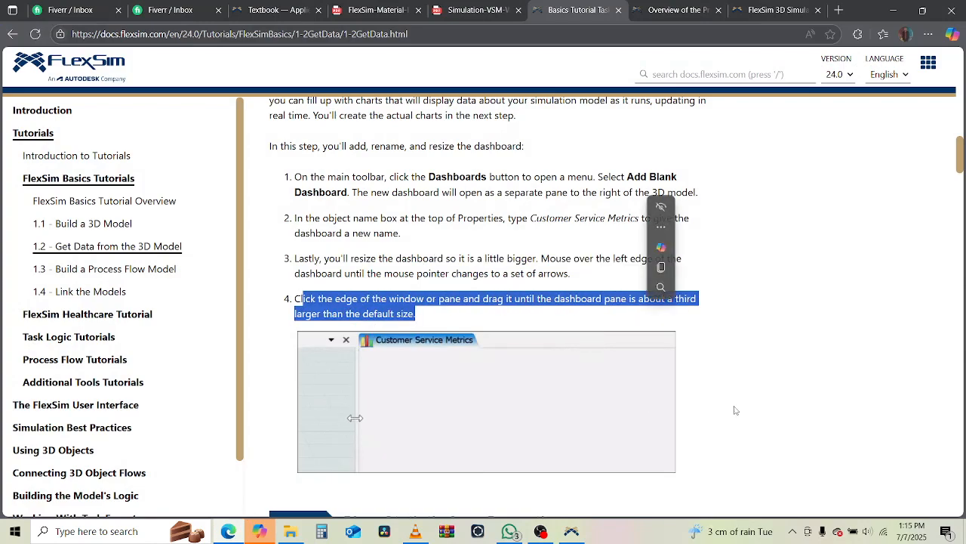
scroll(733, 410, down, 5)
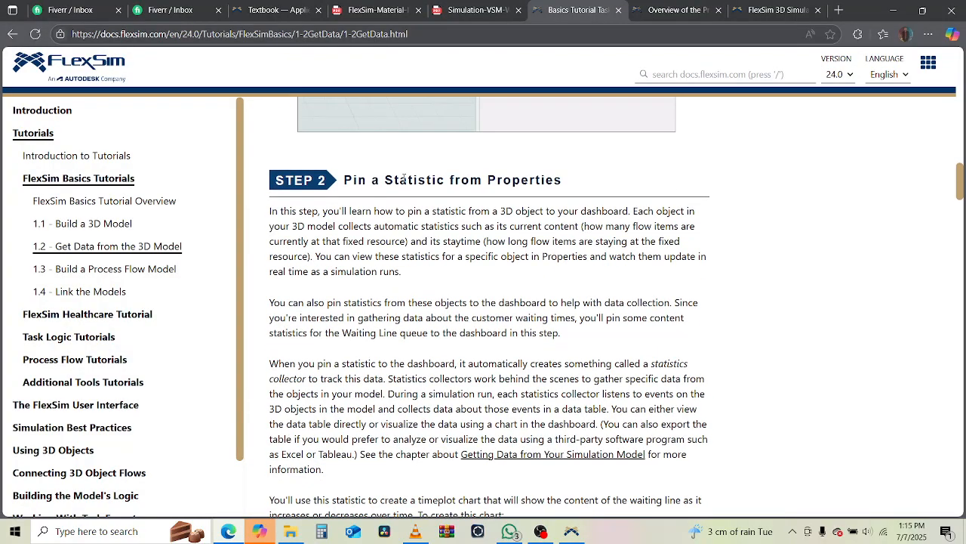
drag(399, 181, 570, 195)
drag(289, 211, 533, 214)
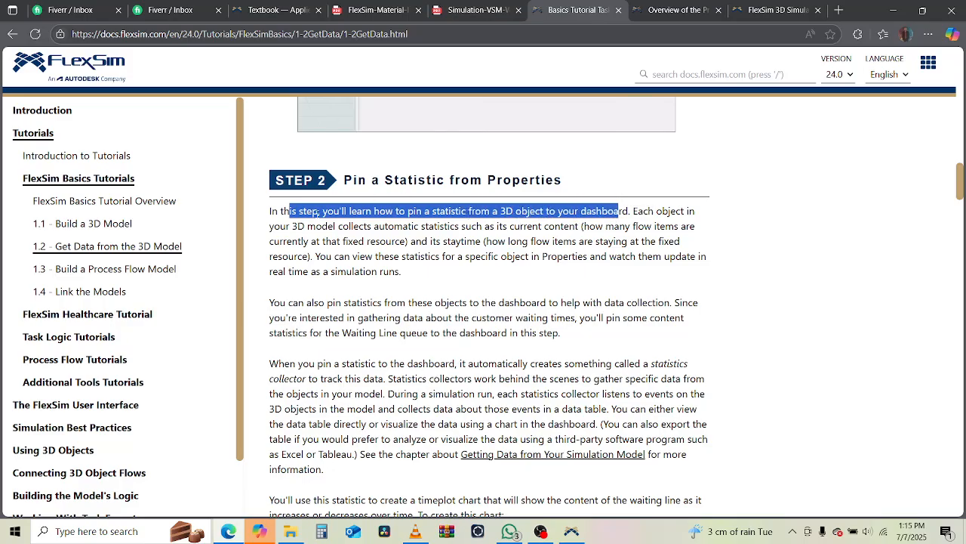
drag(307, 227, 688, 245)
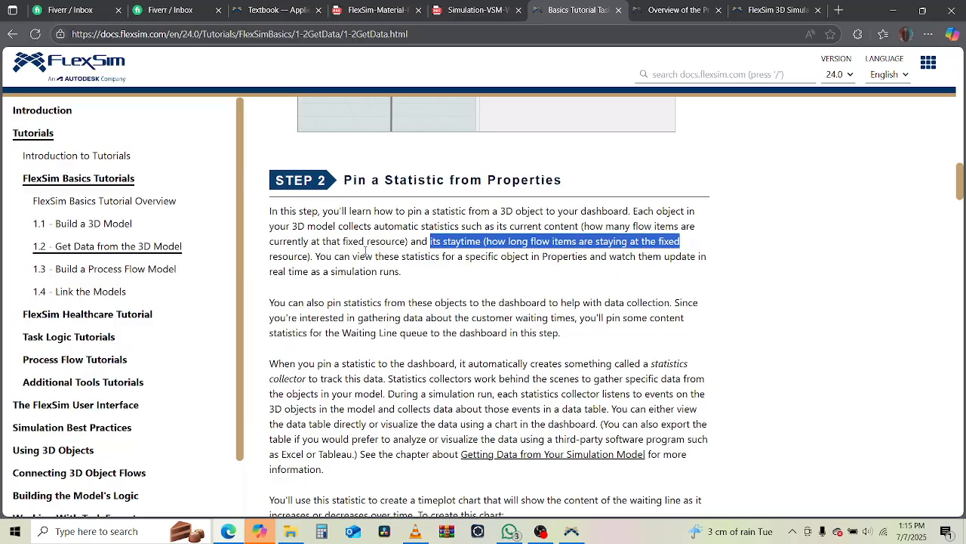
drag(326, 242, 406, 241)
drag(326, 257, 423, 274)
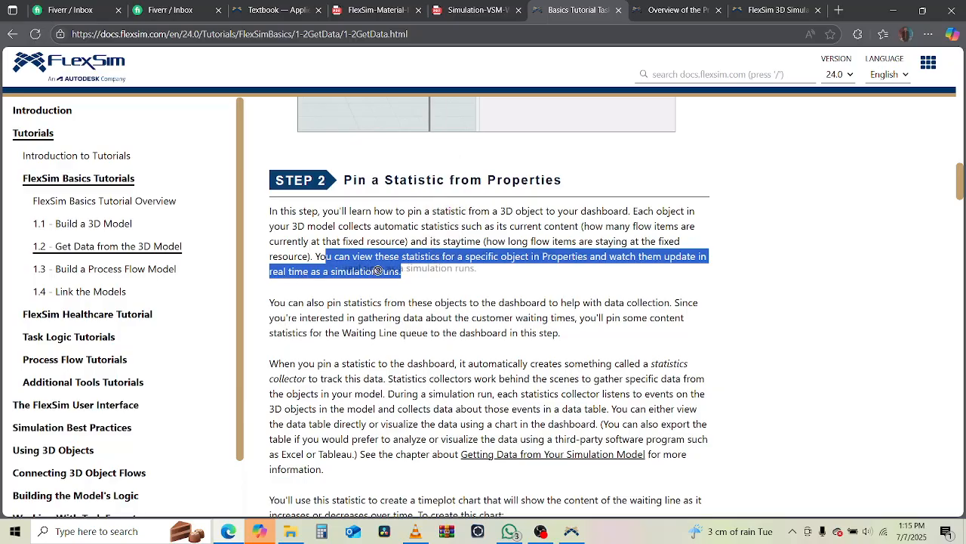
Read Step 2's paragraph on pinning content statistics for the Waiting Line queue to the dashboard.
click(315, 316)
scroll(314, 316, down, 2)
scroll(315, 316, down, 1)
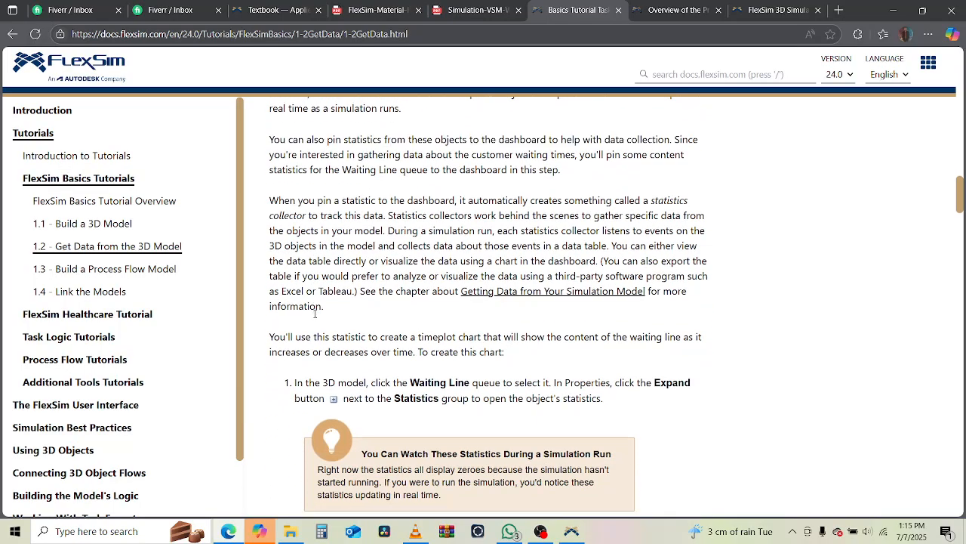
drag(345, 133, 424, 132)
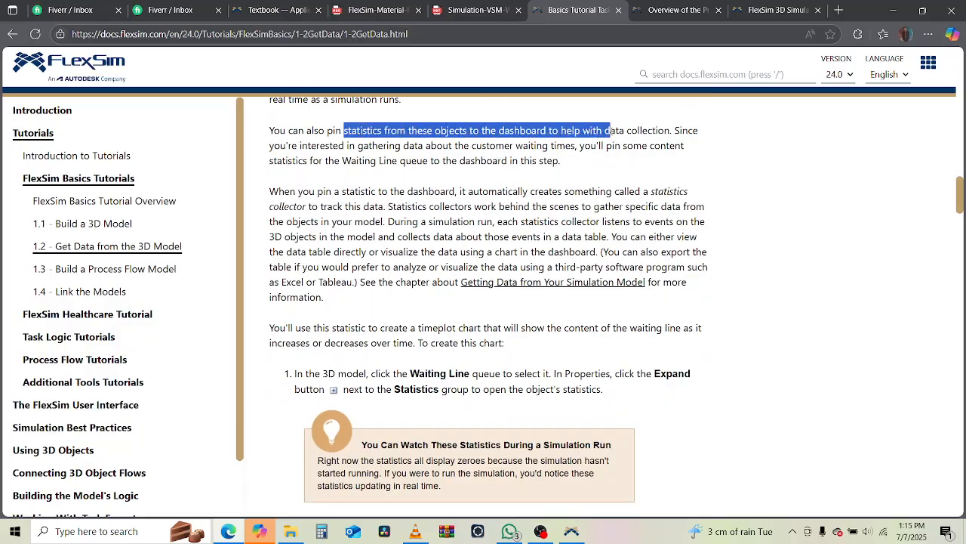
drag(610, 133, 661, 134)
drag(279, 148, 684, 147)
drag(288, 161, 564, 166)
Read the tutorial paragraph on how statistics collectors gather event data and how that data can be viewed, charted or exported.
click(368, 207)
drag(271, 191, 678, 193)
drag(289, 206, 648, 207)
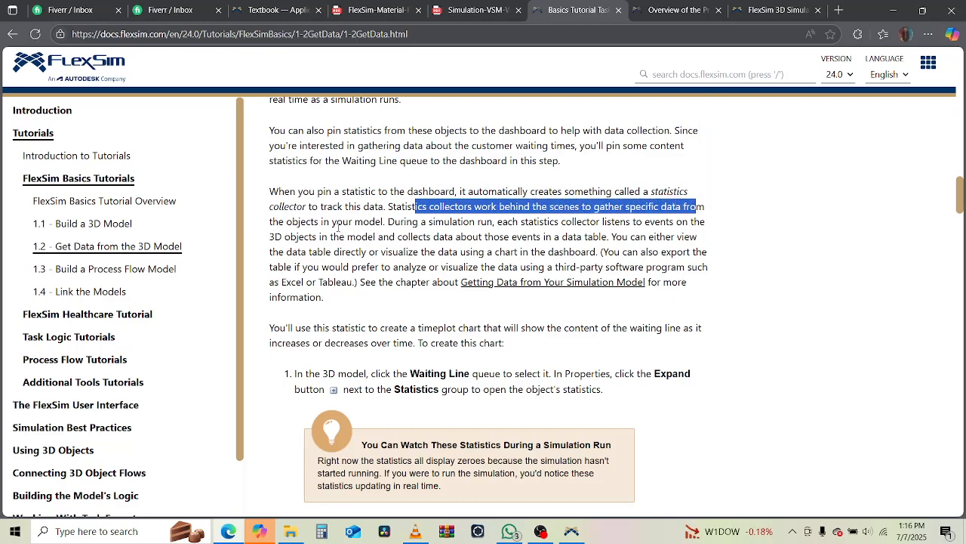
drag(314, 221, 459, 222)
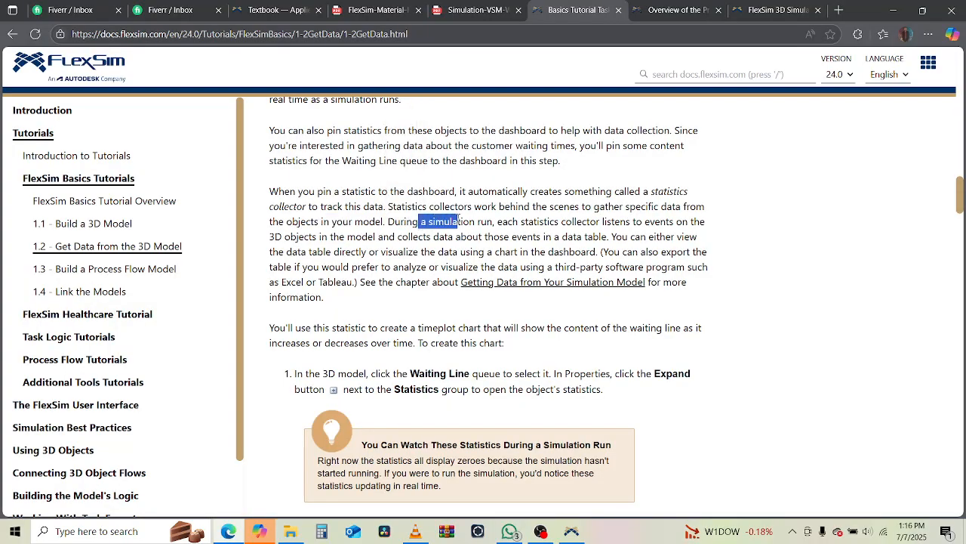
drag(537, 222, 650, 222)
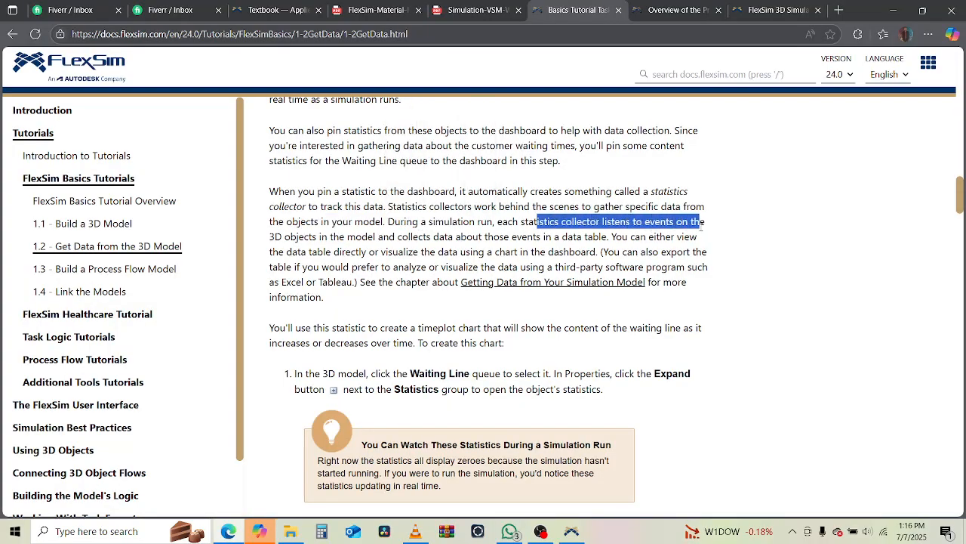
drag(291, 237, 356, 235)
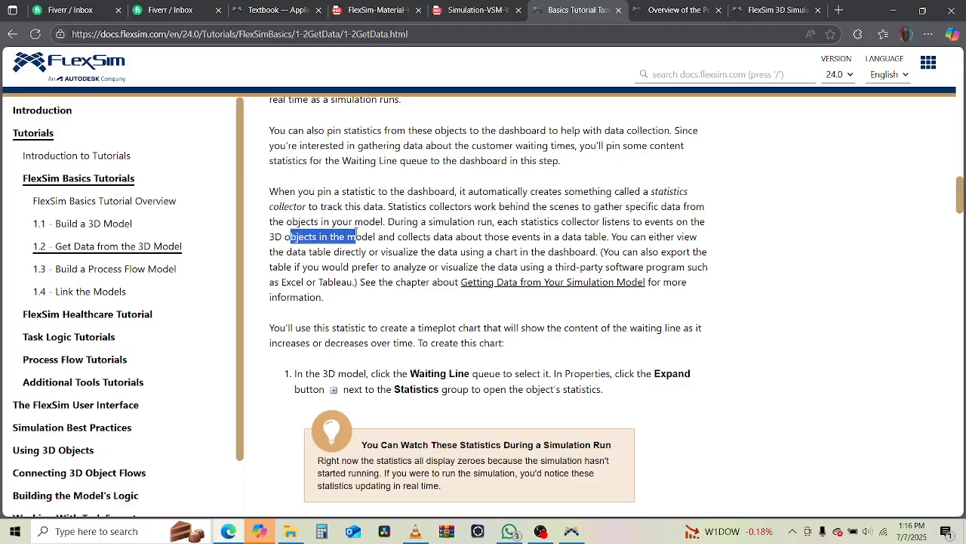
drag(418, 236, 673, 238)
click(659, 248)
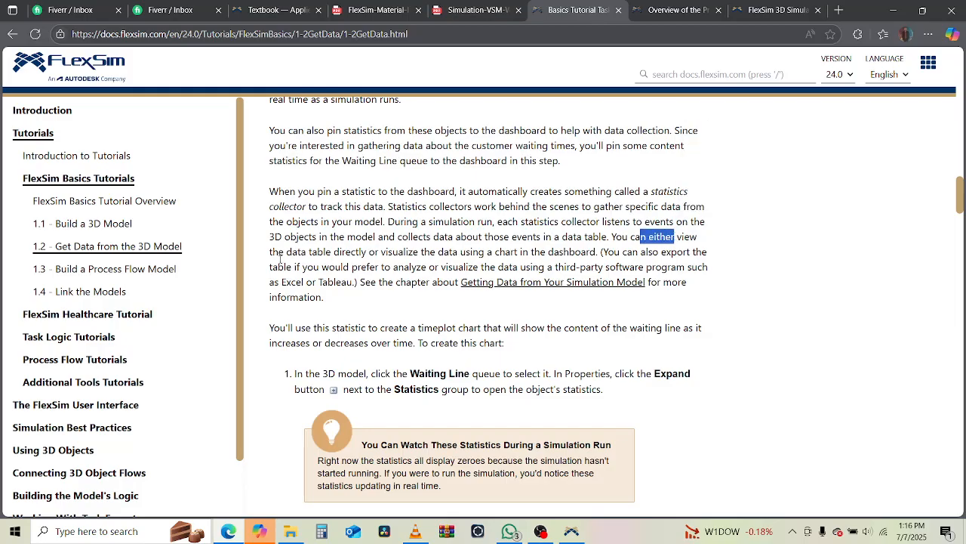
drag(279, 253, 311, 255)
drag(394, 254, 691, 254)
click(625, 253)
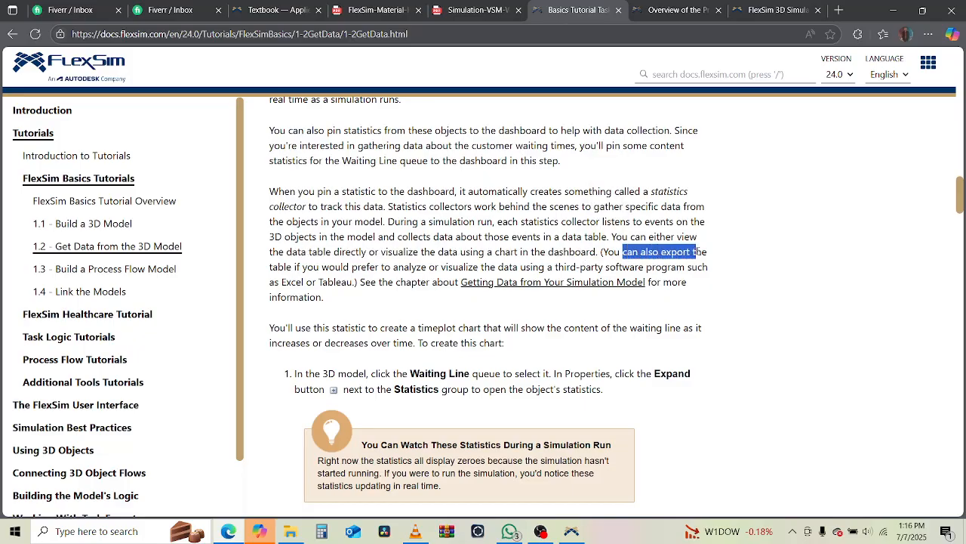
drag(294, 268, 707, 268)
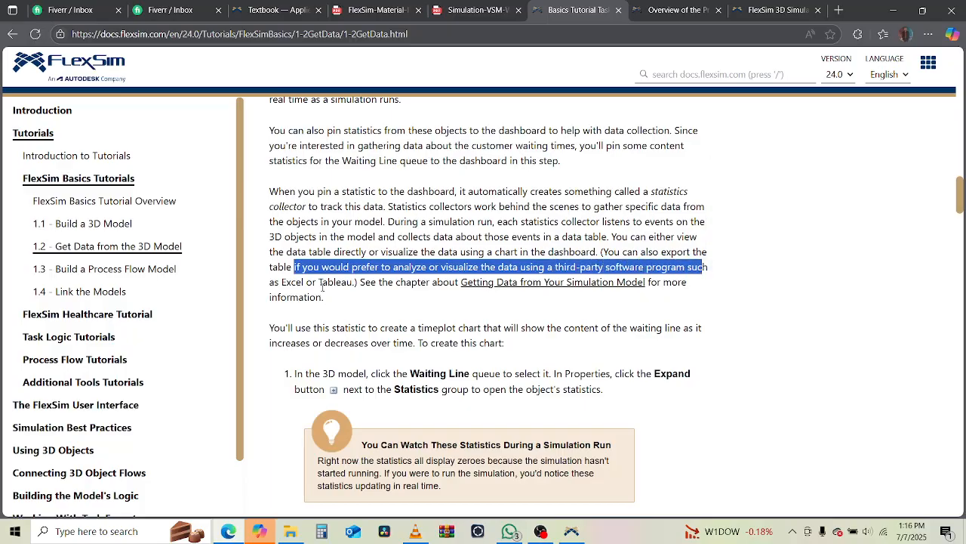
click(327, 298)
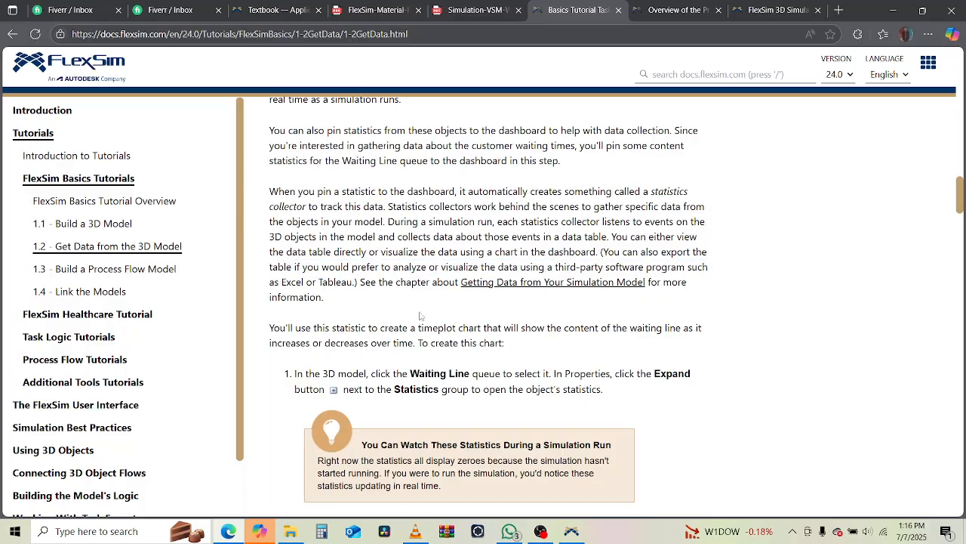
Read the timeplot chart introduction and the instructions for selecting the Waiting Line queue, expanding its statistics and pinning the content.
scroll(354, 321, down, 3)
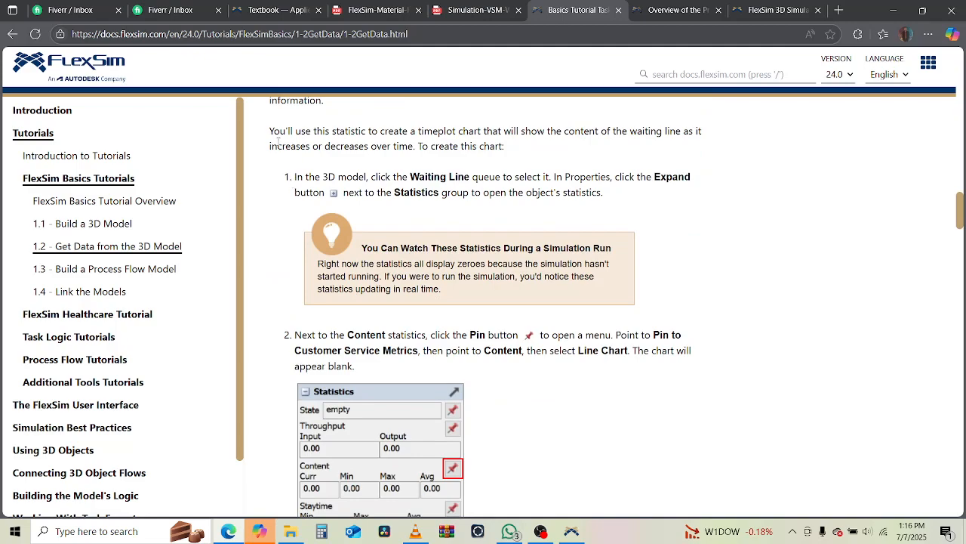
drag(355, 134, 699, 134)
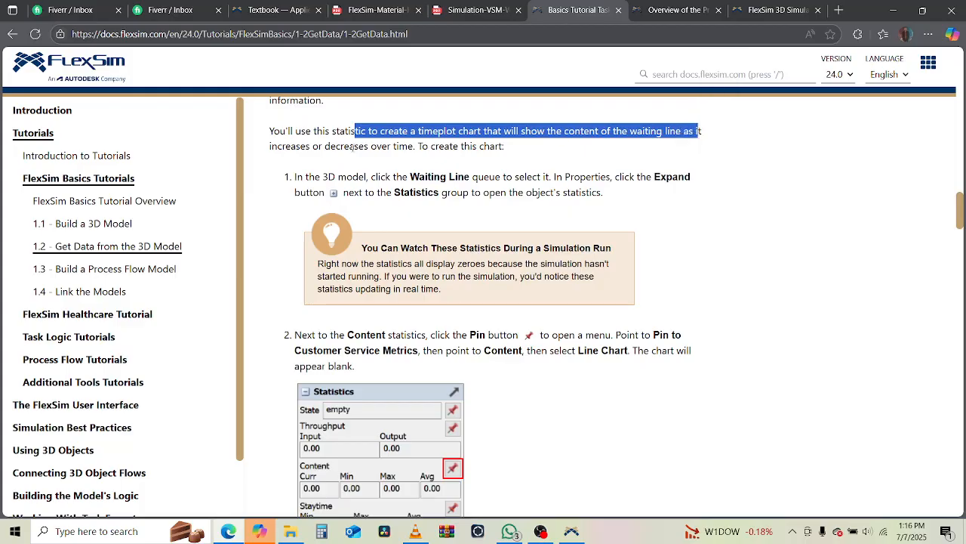
drag(341, 148, 412, 148)
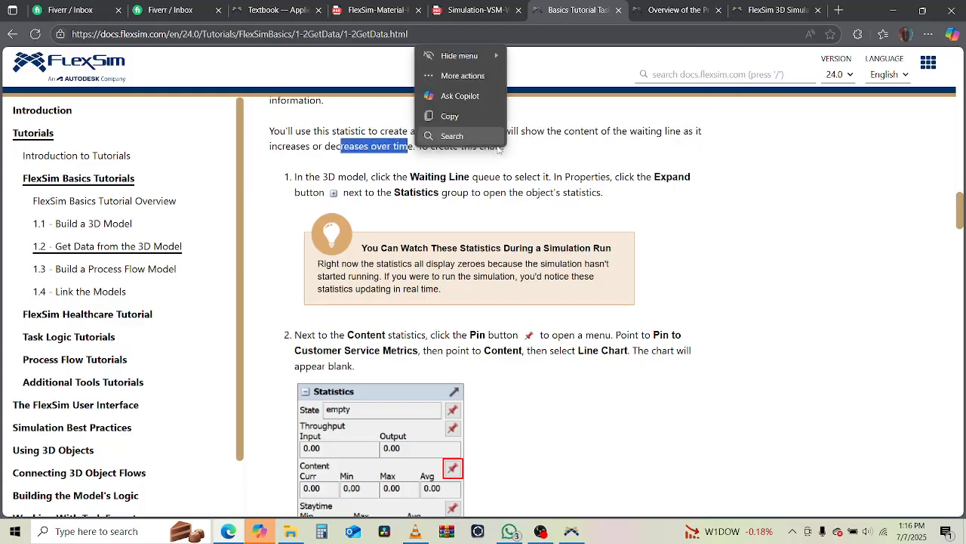
click(493, 144)
key(ctrl+w)
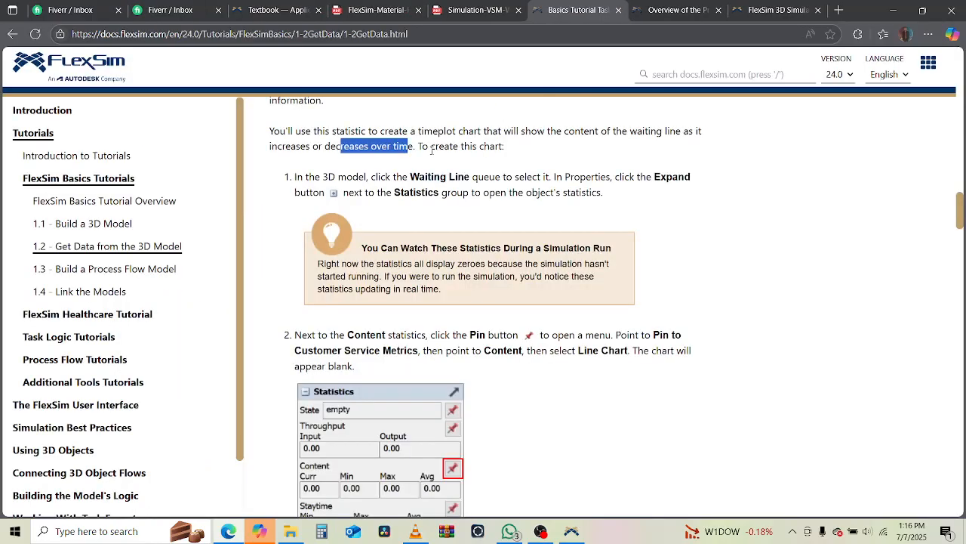
drag(312, 177, 544, 176)
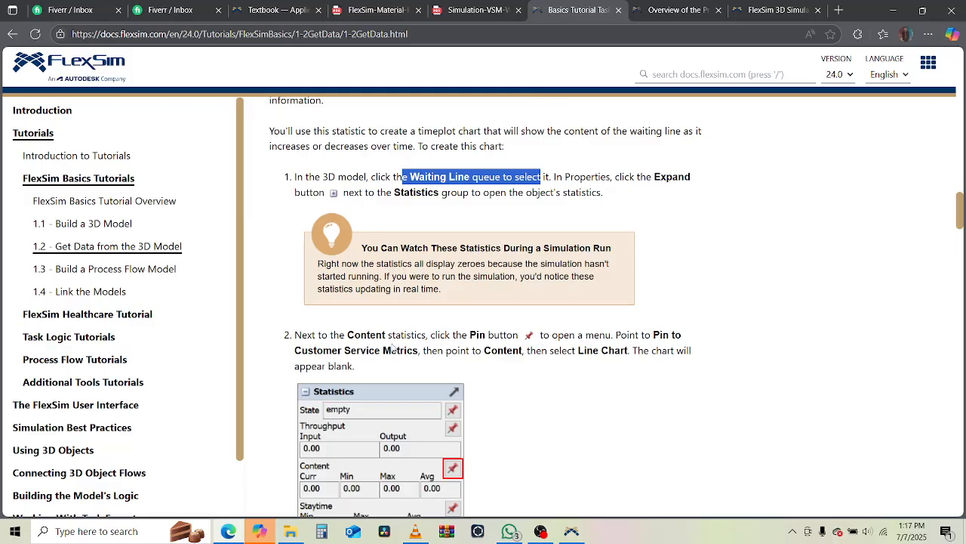
scroll(555, 357, down, 1)
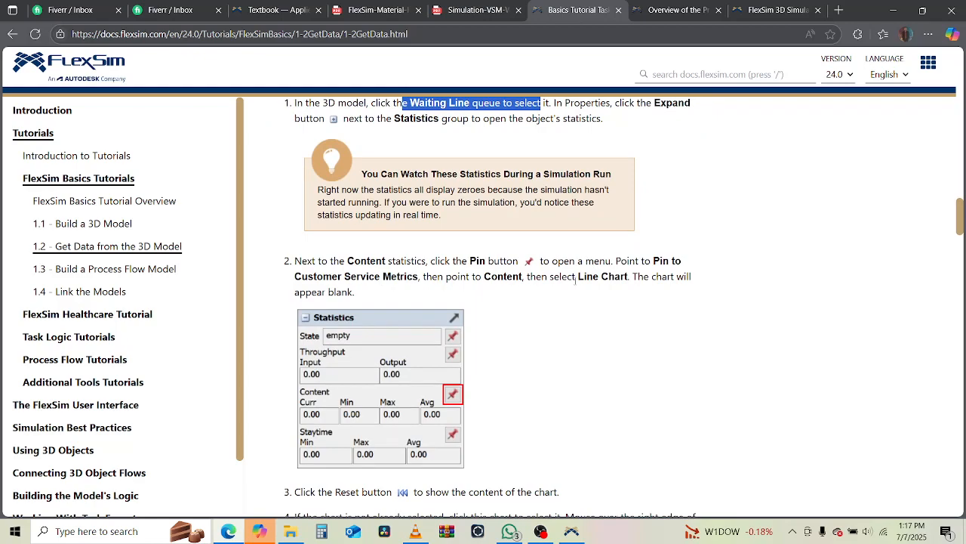
scroll(642, 317, up, 2)
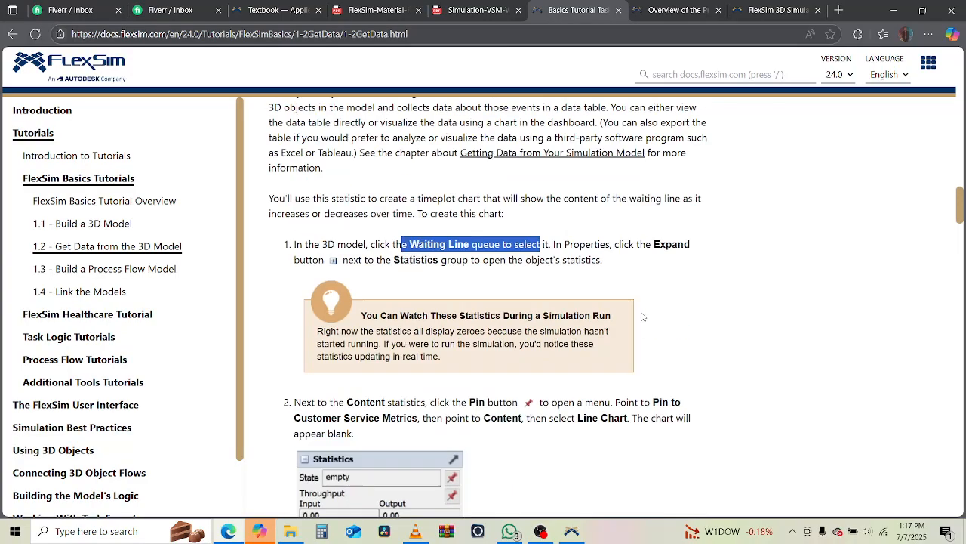
scroll(643, 317, down, 1)
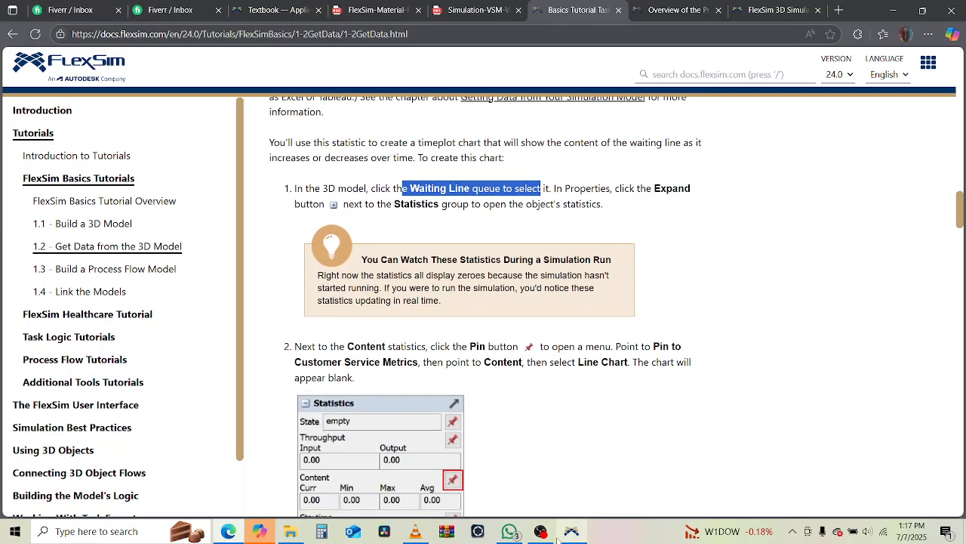
Arrange the tutorial browser and FlexSim side by side, with the browser on the left half and FlexSim on the right half.
drag(858, 6, 2, 125)
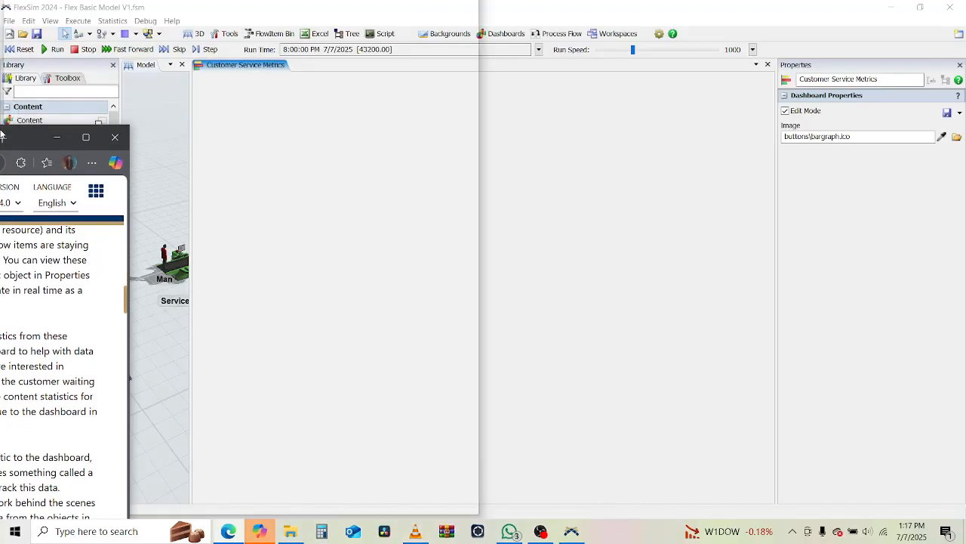
click(766, 5)
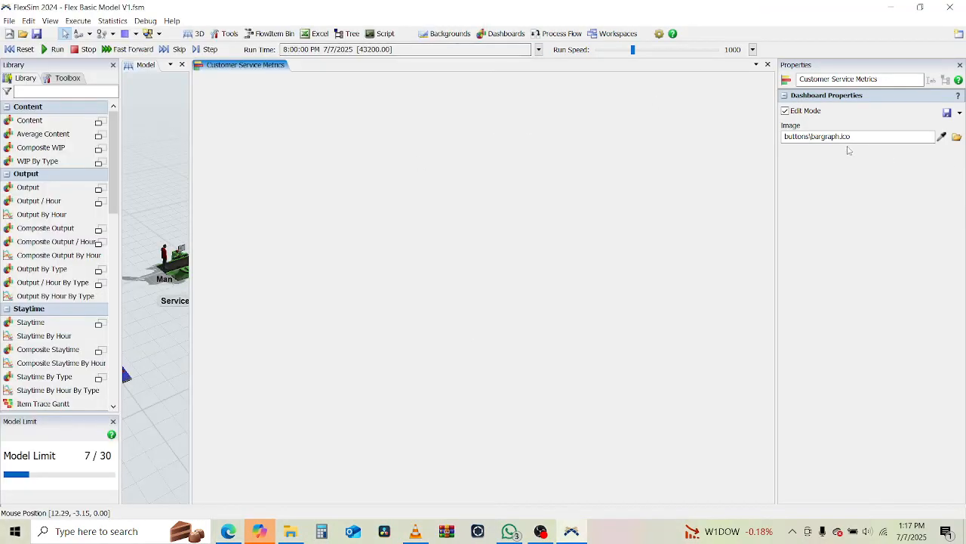
drag(379, 10, 965, 178)
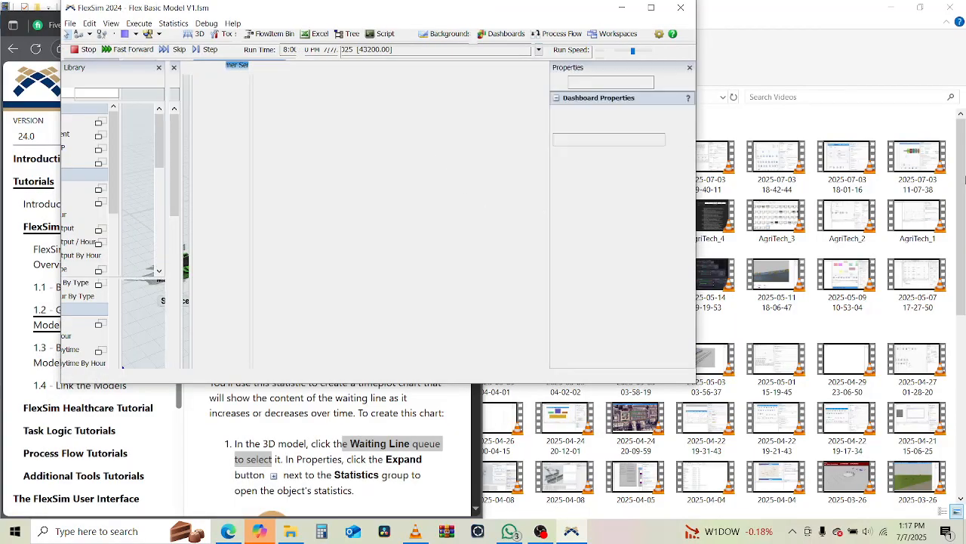
drag(477, 10, 965, 125)
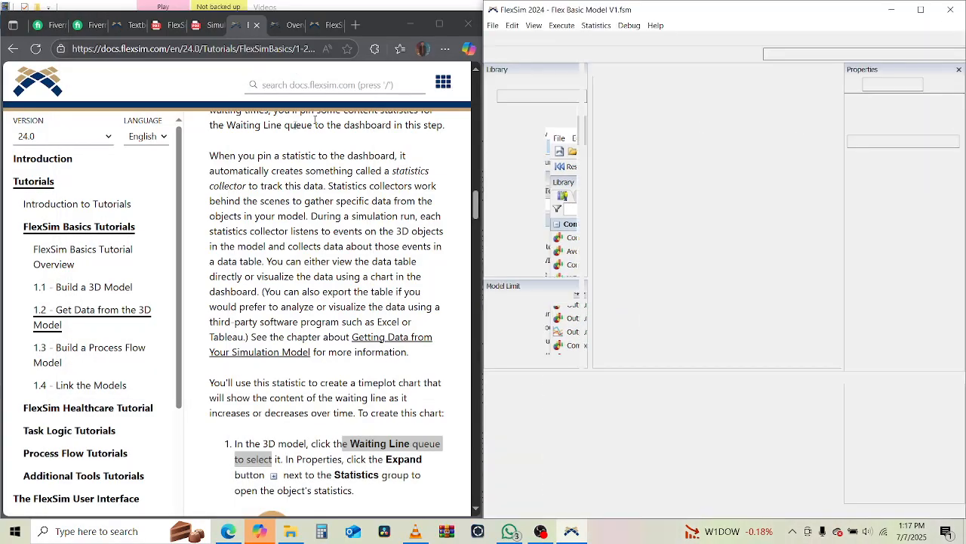
click(365, 23)
key(ctrl+w)
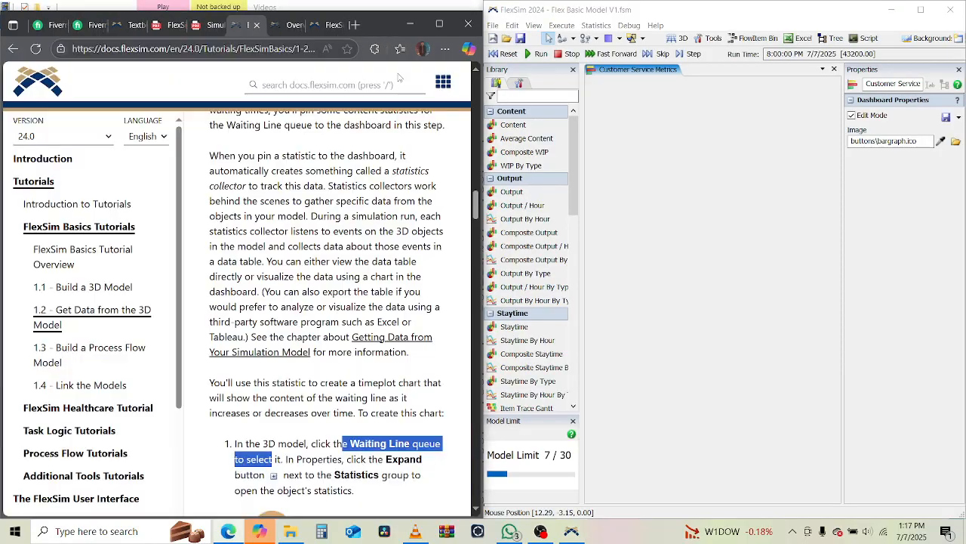
drag(377, 21, 1, 76)
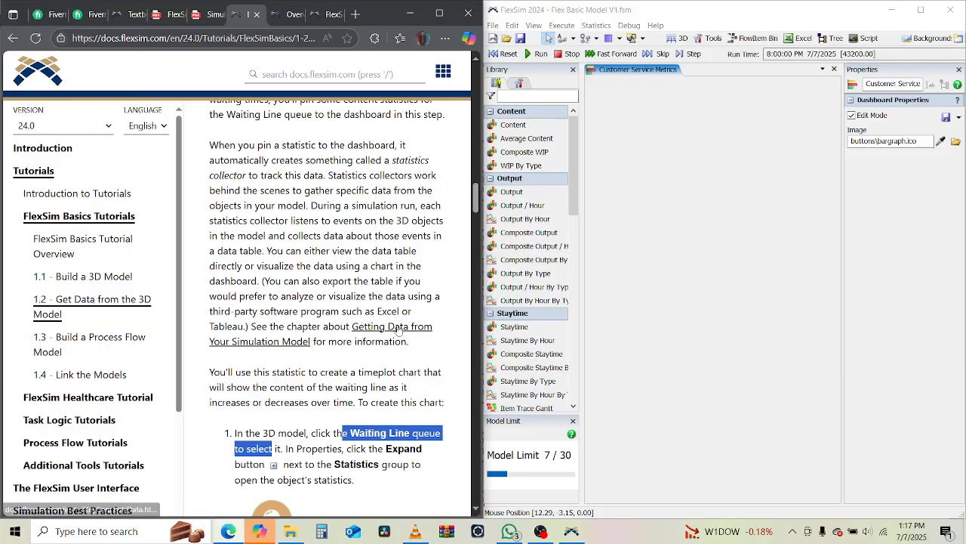
Widen the 3D model view by narrowing the dashboard pane, and select the Waiting Line queue in the model.
scroll(383, 210, down, 2)
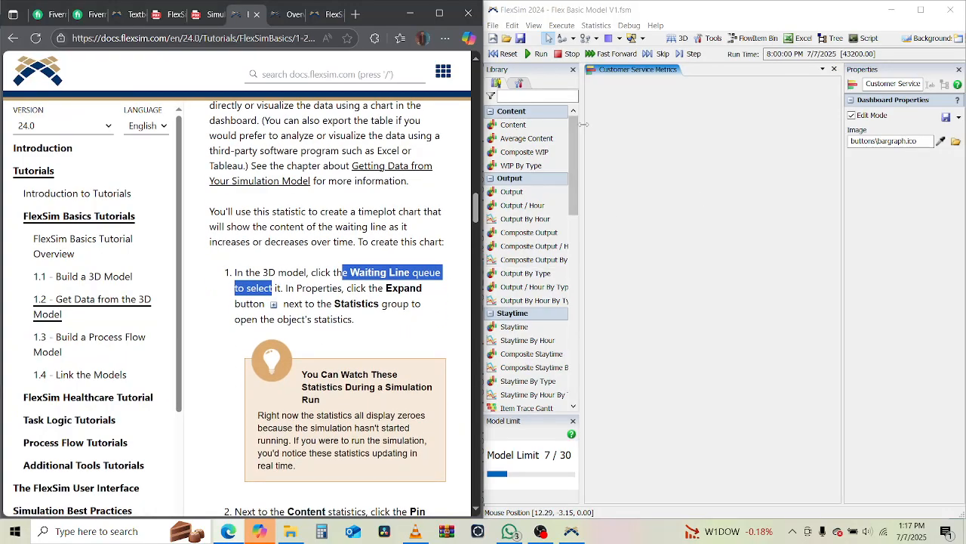
drag(582, 132, 773, 133)
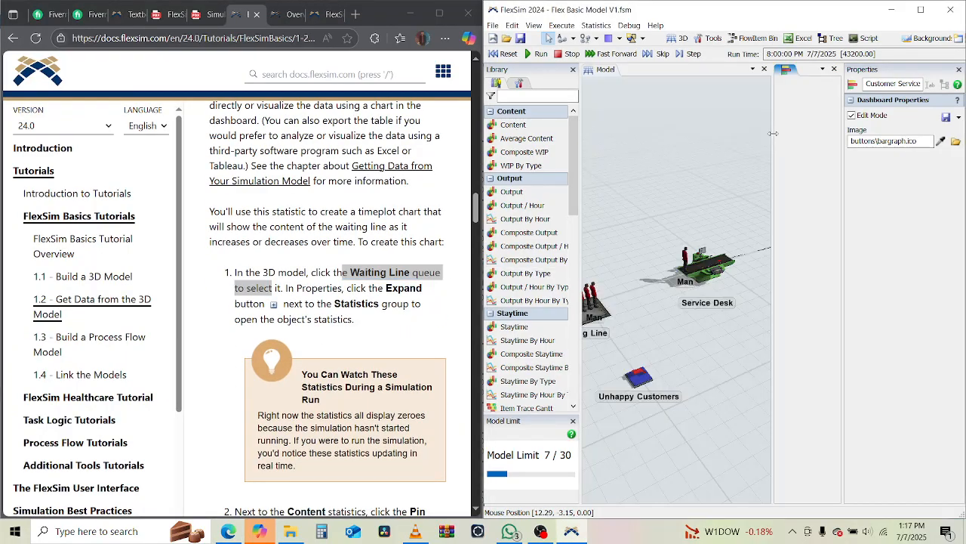
drag(663, 366, 726, 344)
click(638, 305)
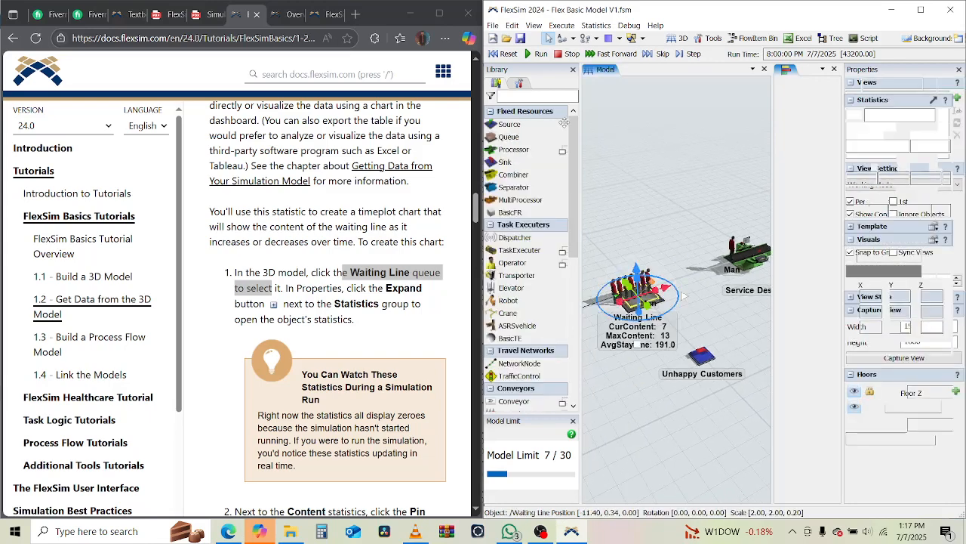
Reset the simulation, and show the Waiting Line queue's Statistics group in a slightly widened Properties pane.
click(505, 55)
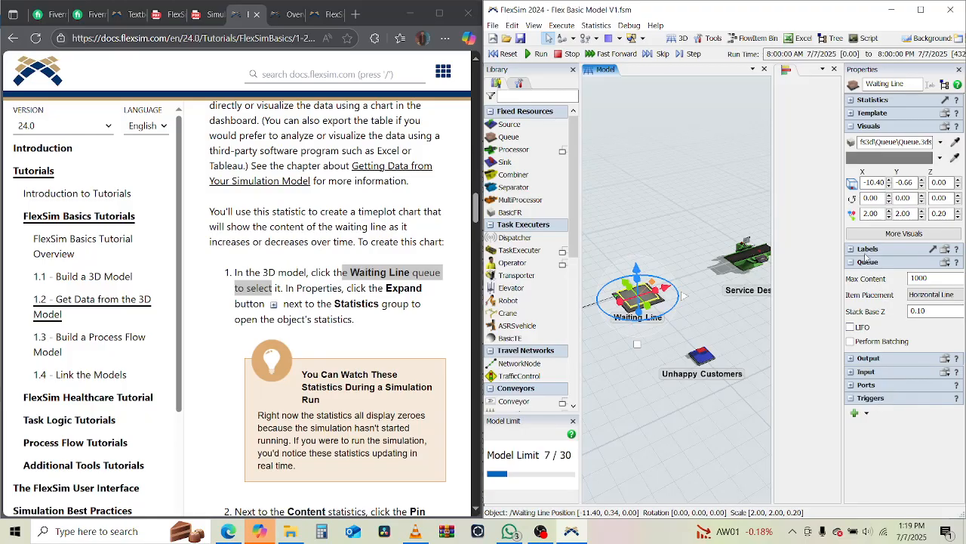
click(851, 99)
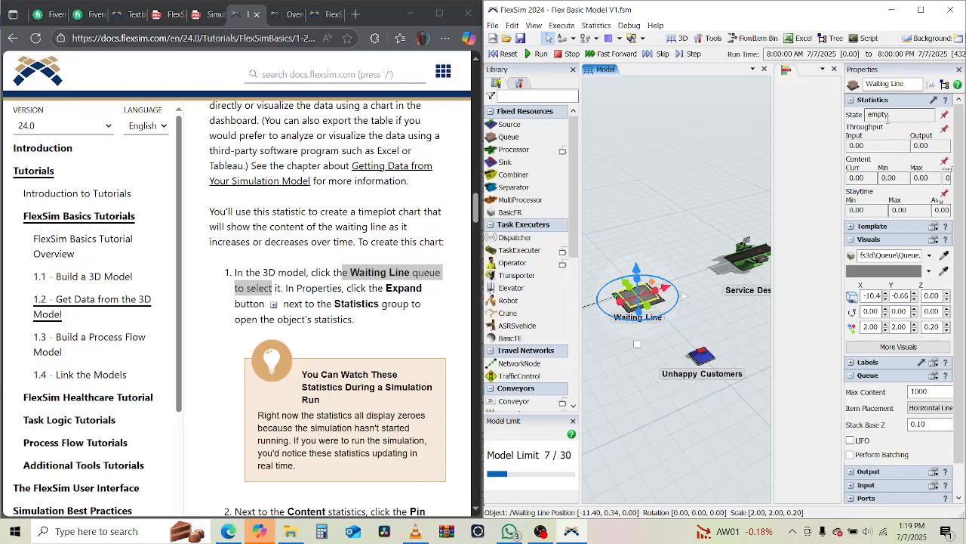
scroll(326, 335, down, 2)
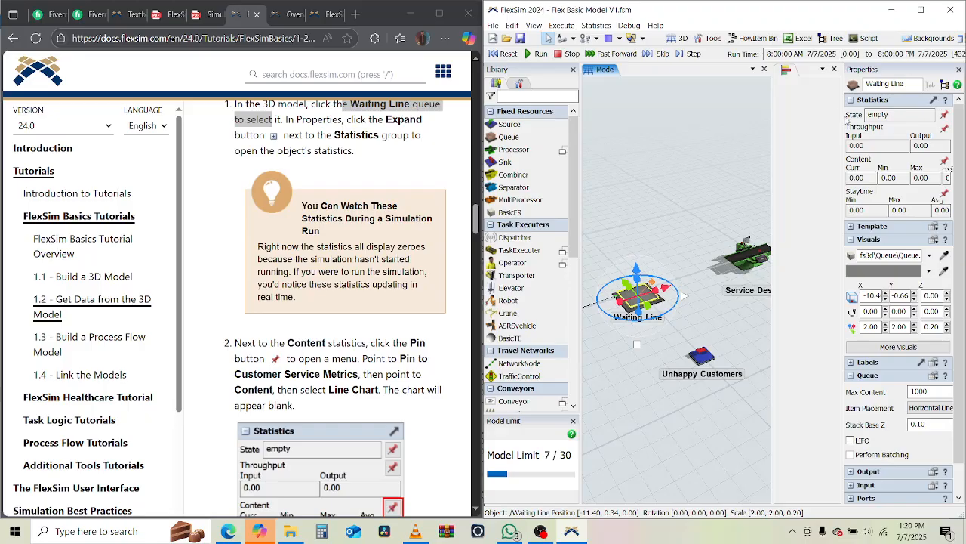
drag(846, 115, 756, 122)
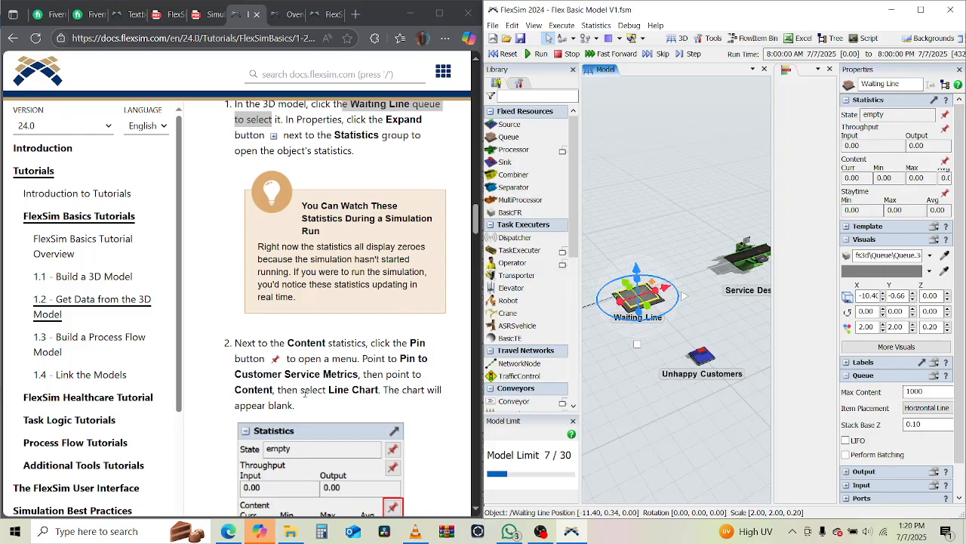
Pin the Waiting Line queue's Content statistic to the Customer Service Metrics dashboard as a line chart.
scroll(306, 352, up, 1)
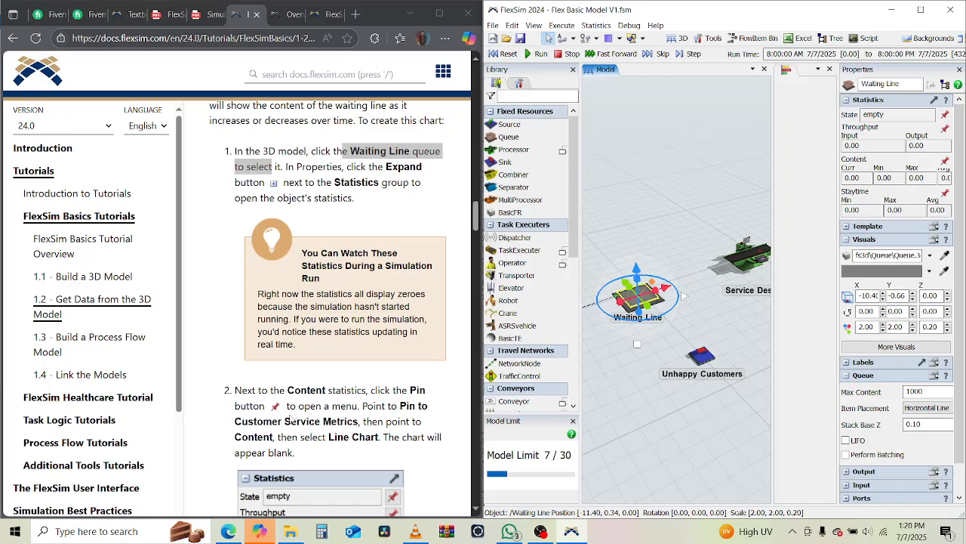
scroll(344, 408, down, 3)
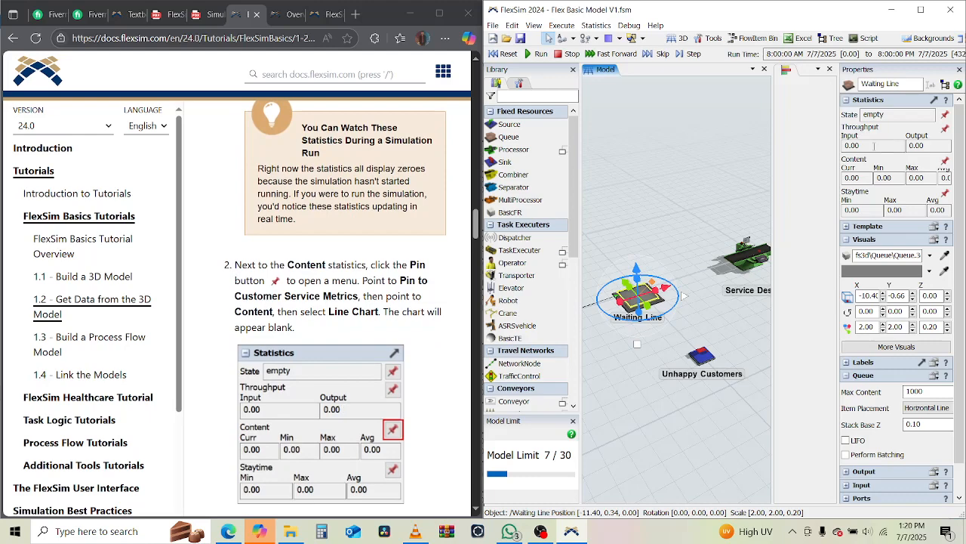
click(944, 161)
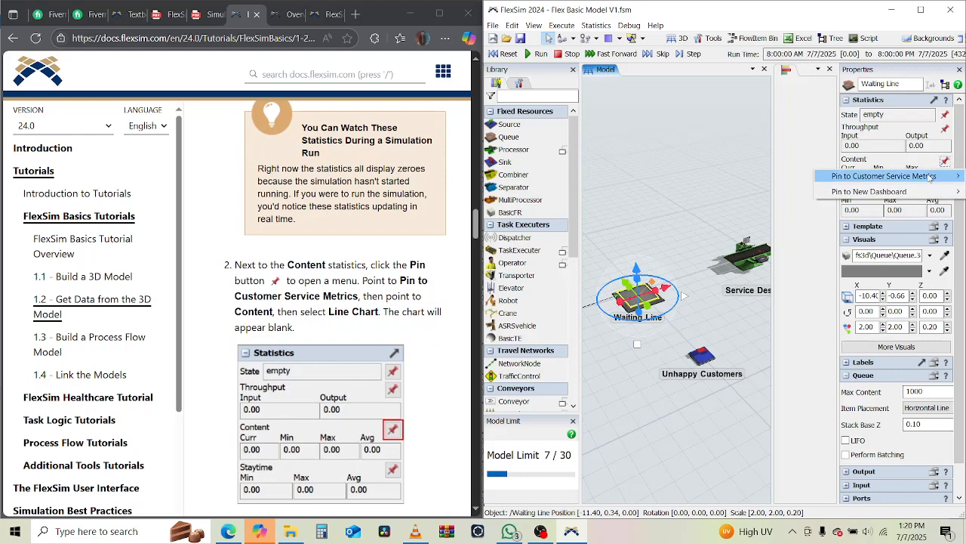
mouse_move(930, 177)
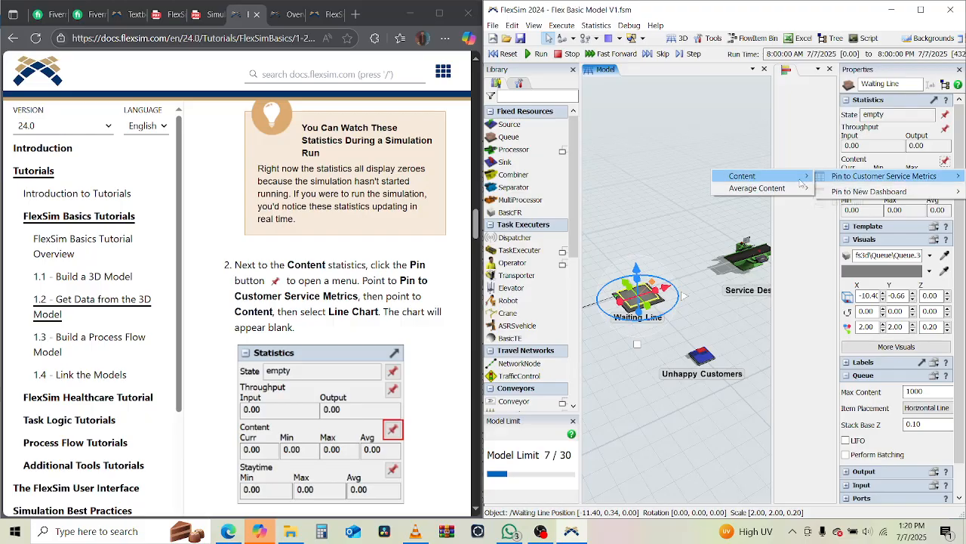
mouse_move(801, 182)
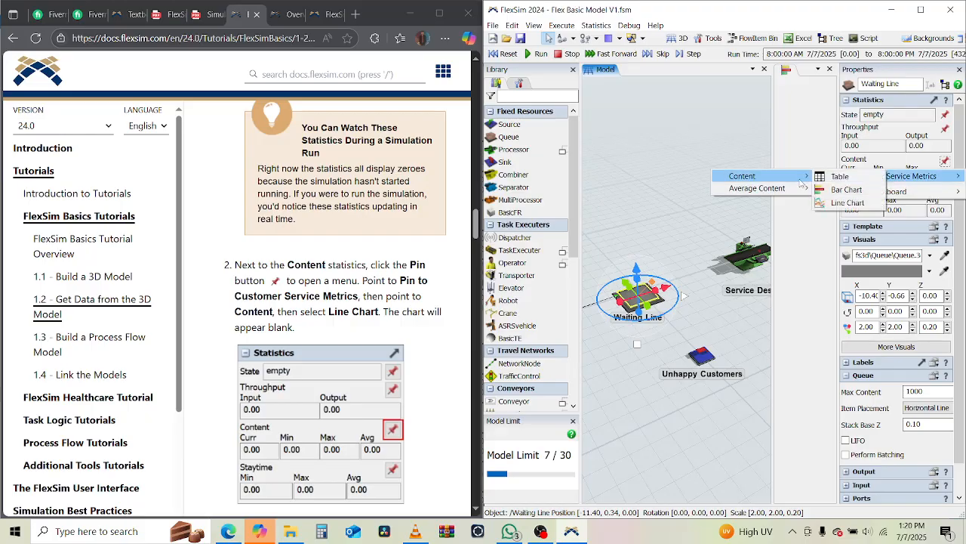
click(848, 202)
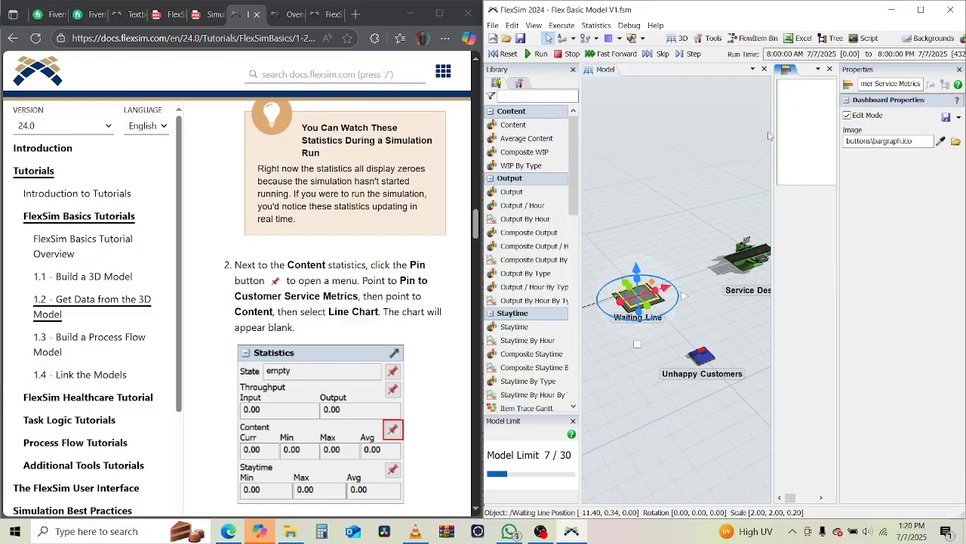
Widen the Customer Service Metrics dashboard pane and reset the simulation to show the new chart's content.
drag(770, 130, 633, 130)
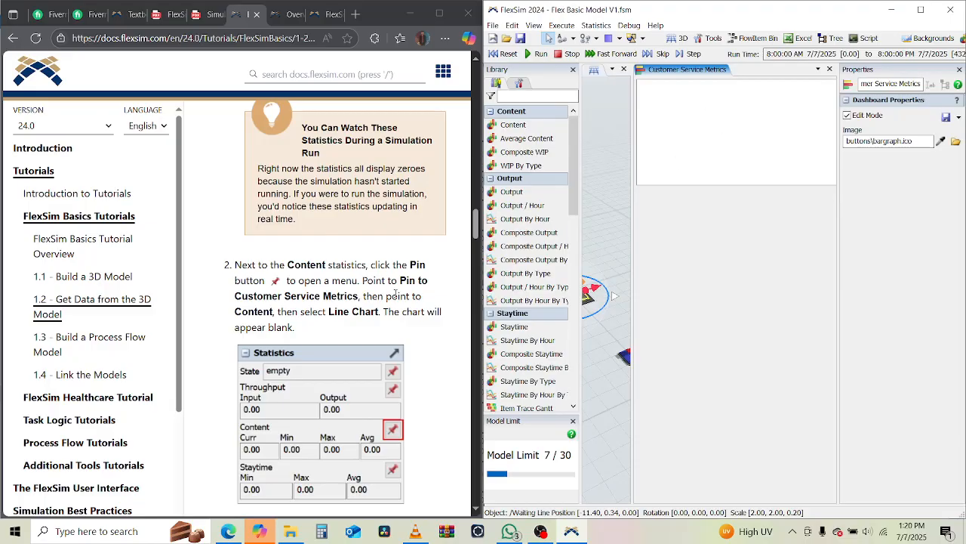
scroll(395, 294, down, 3)
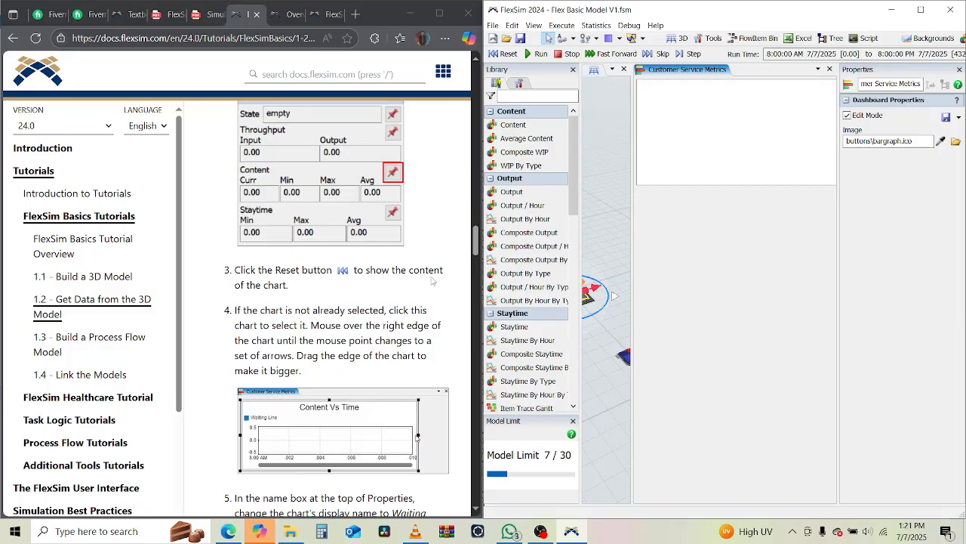
click(504, 56)
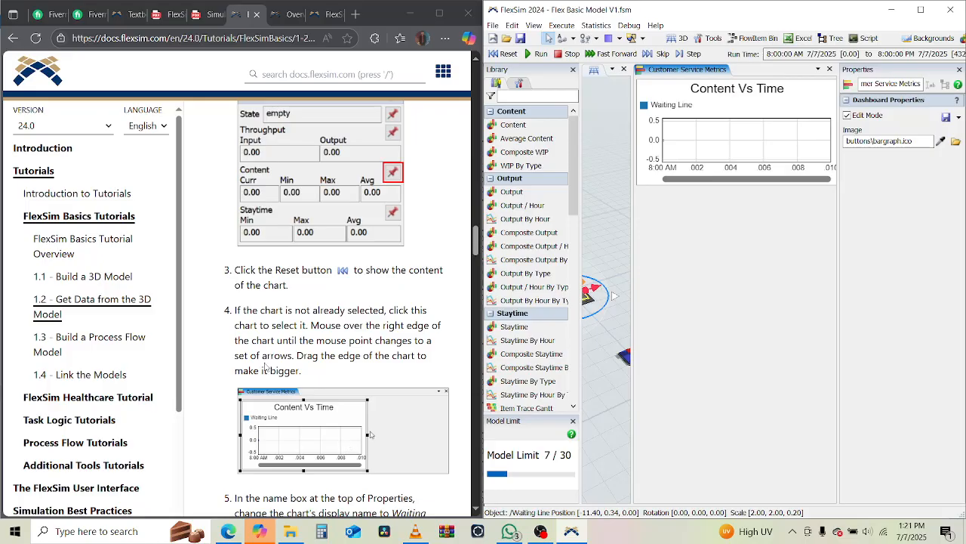
Rename the Content Vs Time chart on the dashboard as Waiting Line Content Over Time.
scroll(265, 367, down, 3)
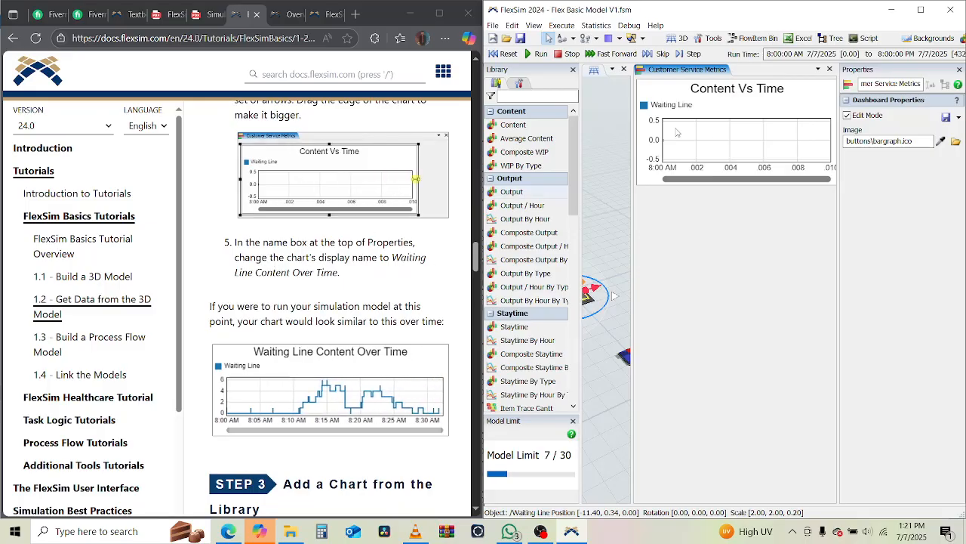
click(740, 99)
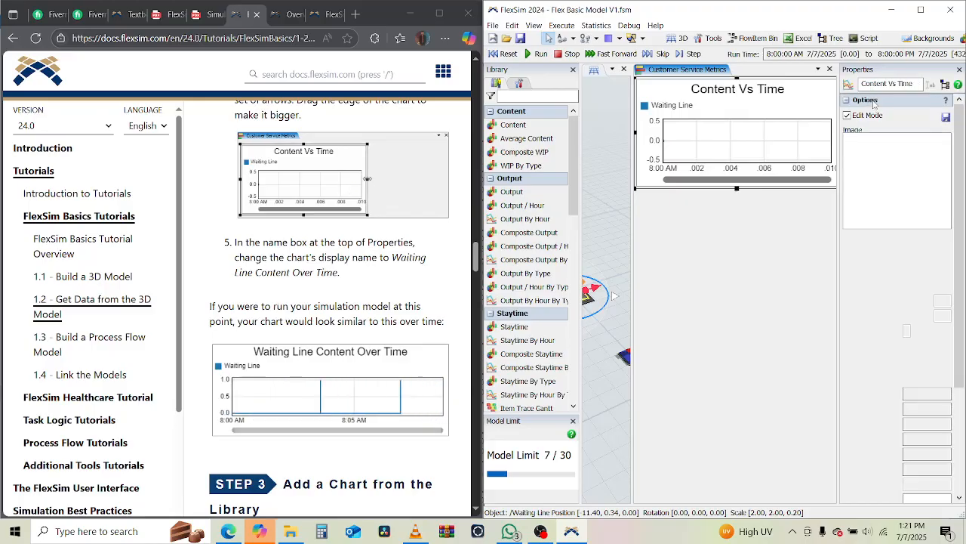
double_click(877, 85)
key(ctrl+a)
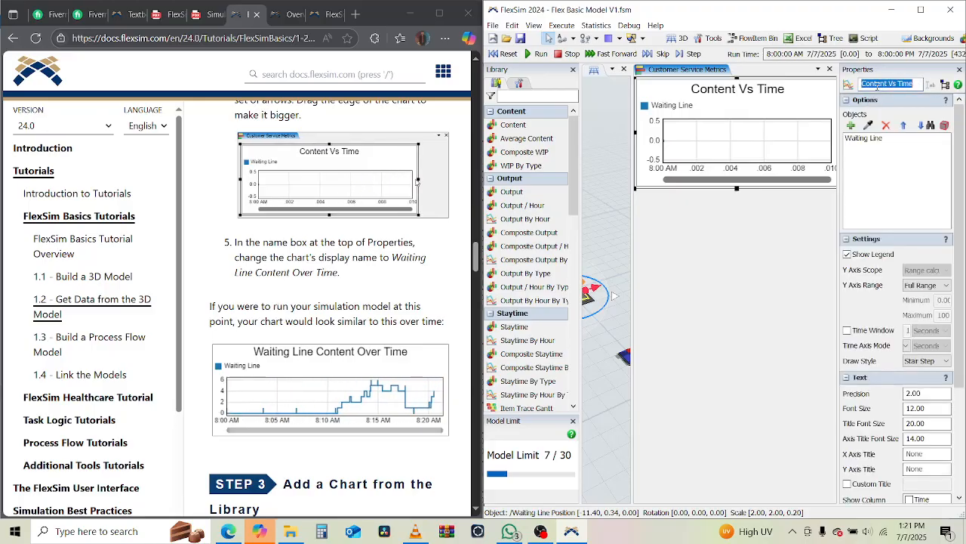
text(Waiting Line)
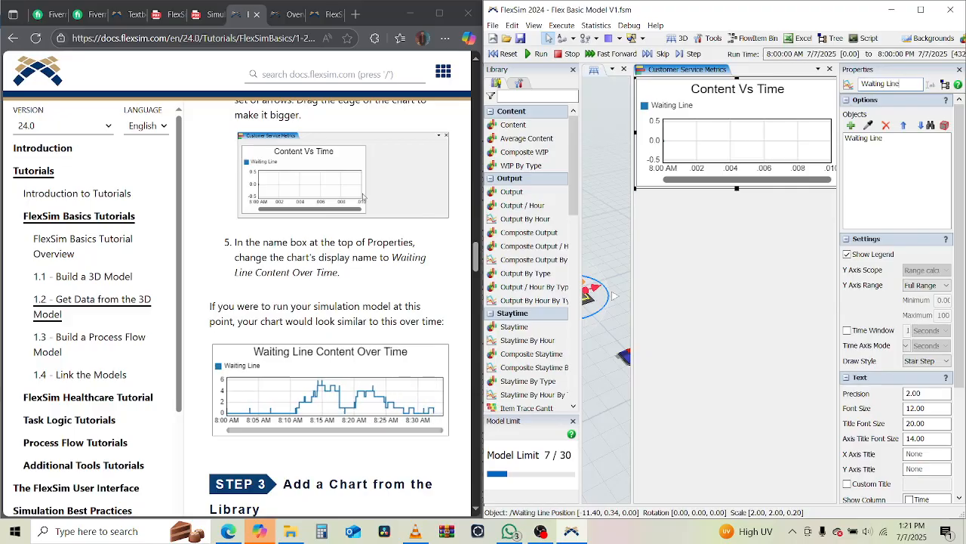
text(ontent Ove)
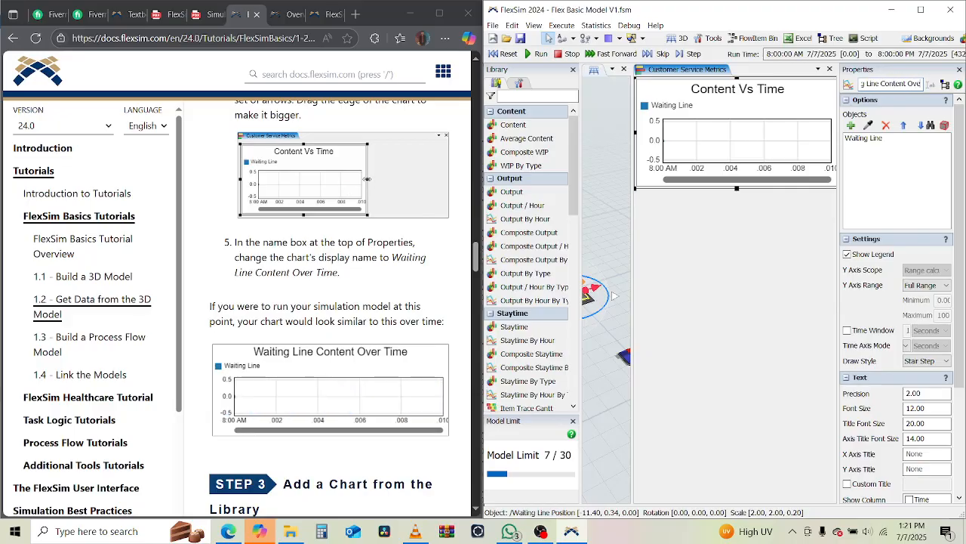
text(r Time)
key(Return)
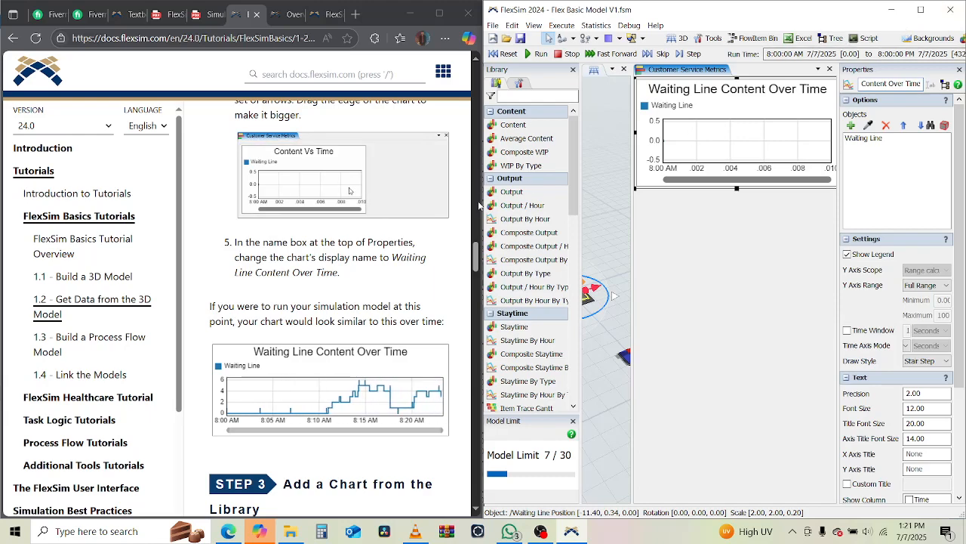
Enlarge the FlexSim window and its dashboard pane, and stretch the Waiting Line Content Over Time chart across the dashboard's width.
drag(481, 203, 482, 205)
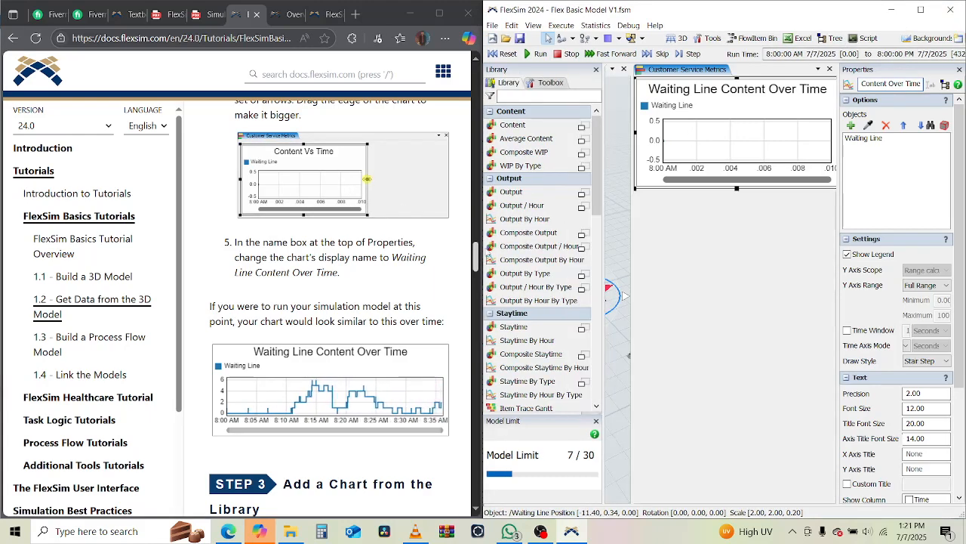
drag(483, 263, 413, 268)
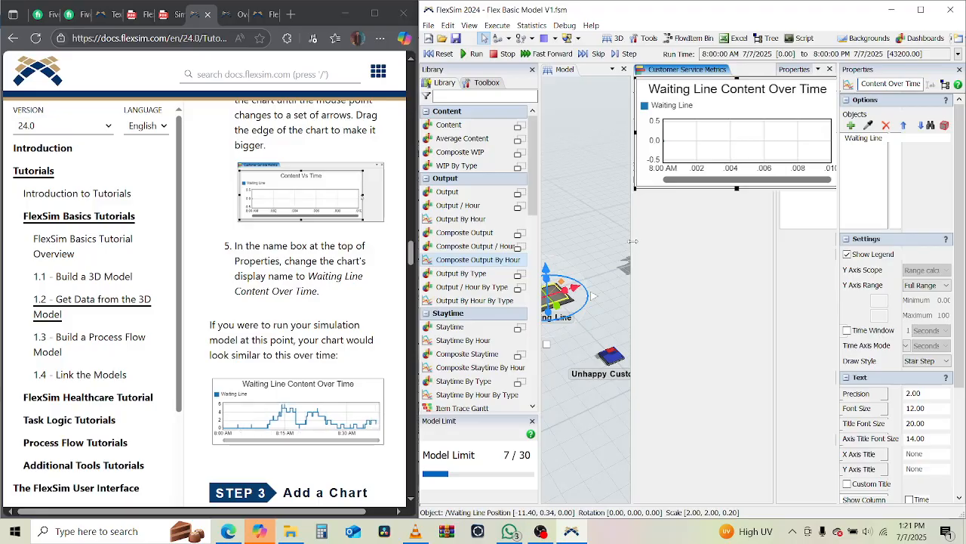
drag(631, 242, 570, 241)
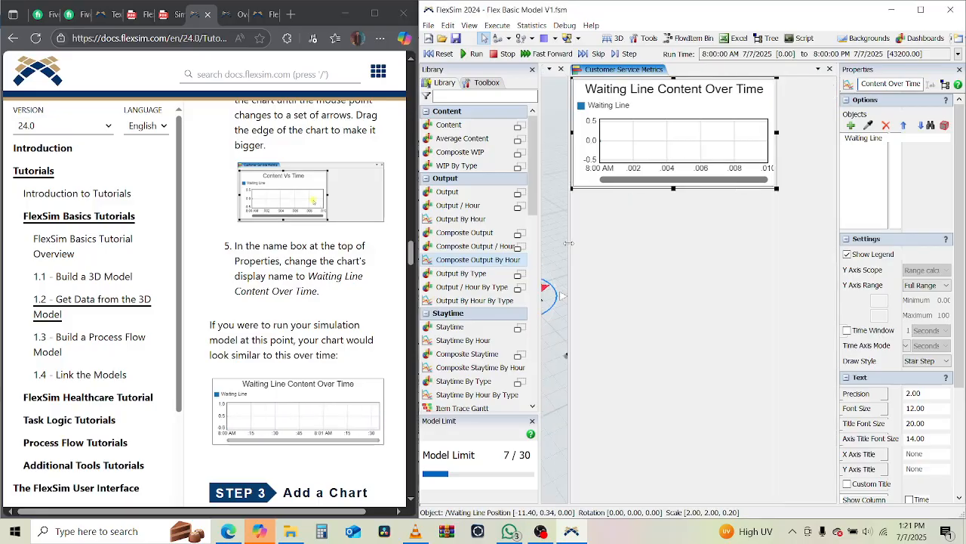
drag(776, 132, 831, 132)
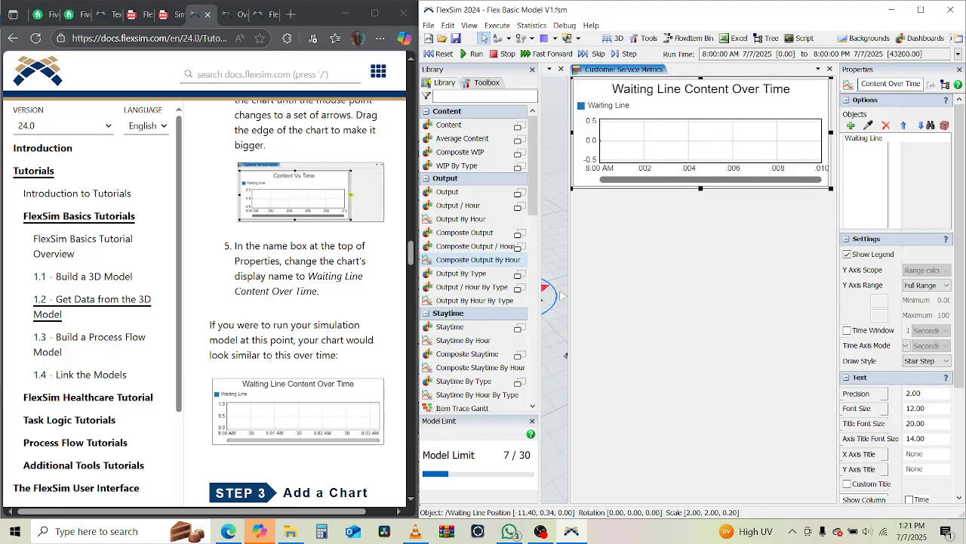
Run the simulation to watch the waiting line content chart plot over time, and reset the model.
click(473, 53)
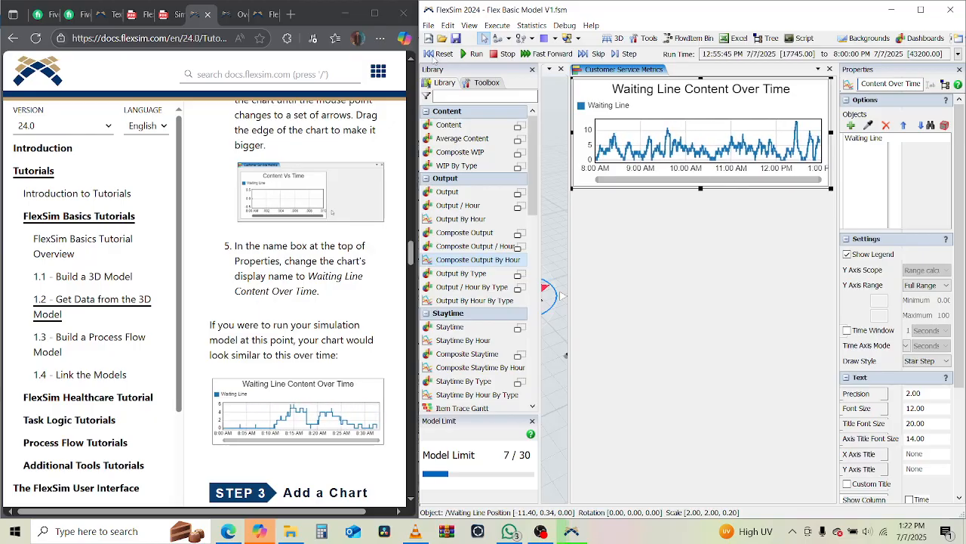
click(438, 53)
Read the tutorial's Step 3 introduction on adding a chart from the Library, and look through the dashboard chart types in the Library.
scroll(320, 310, down, 5)
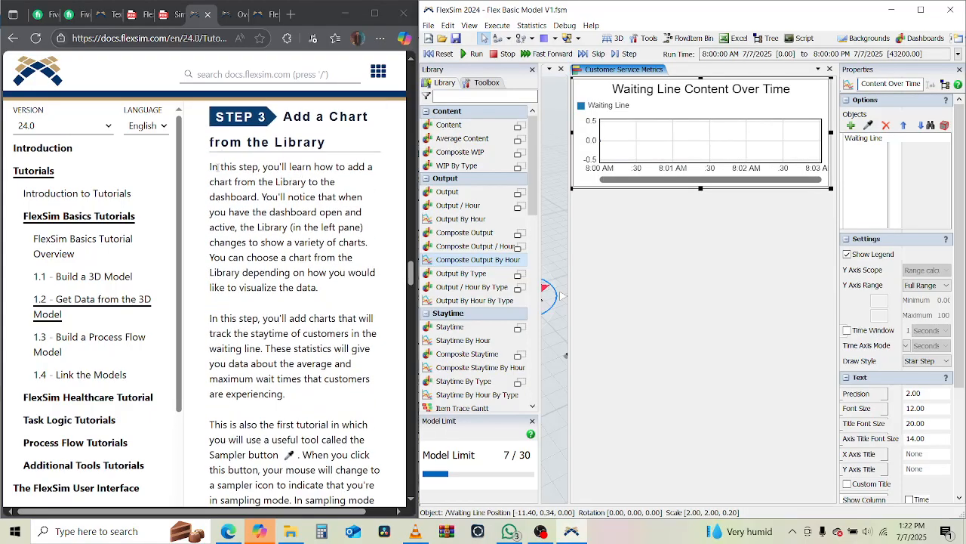
drag(211, 167, 374, 166)
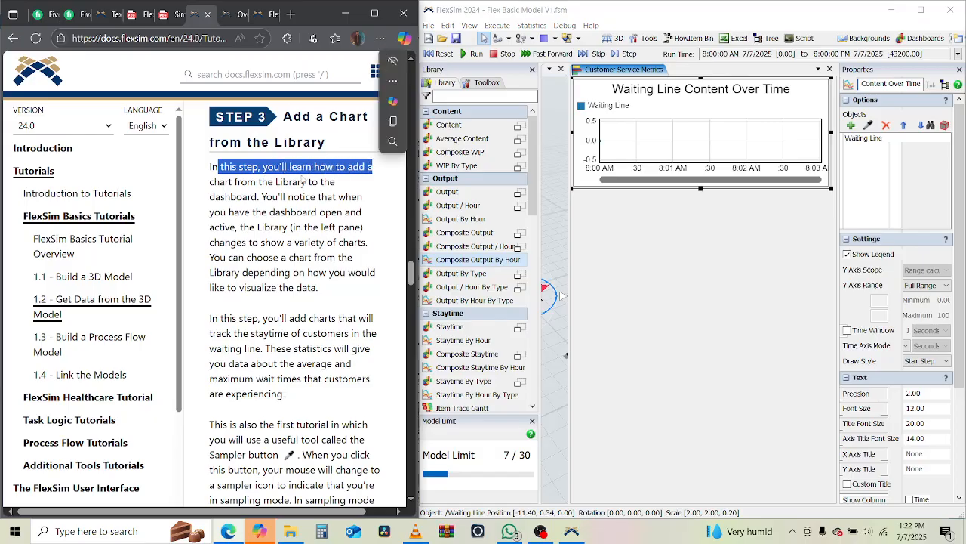
click(276, 181)
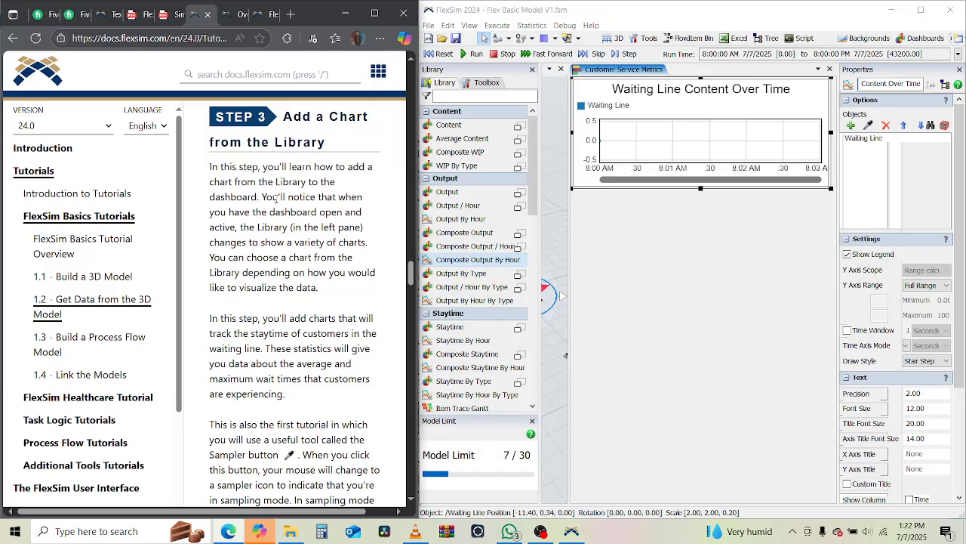
drag(277, 198, 365, 220)
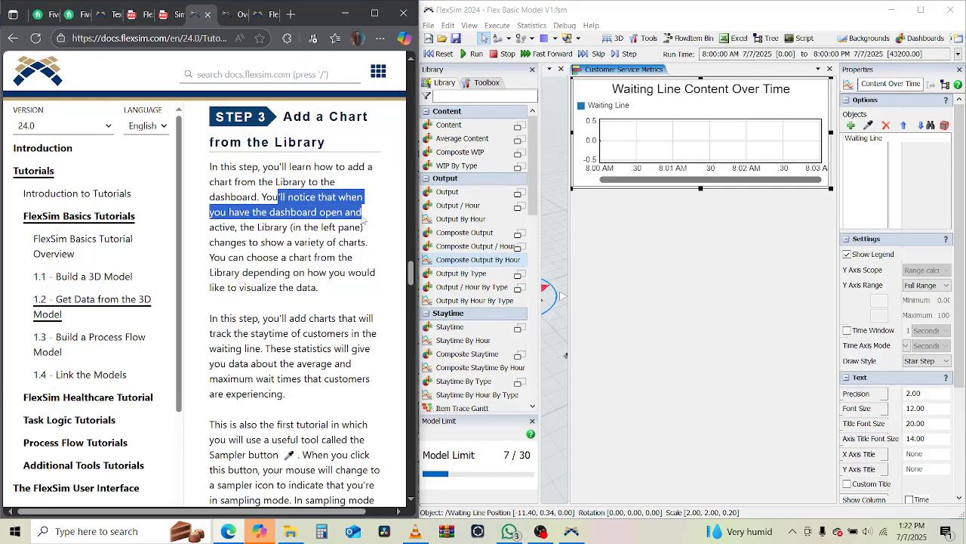
click(250, 229)
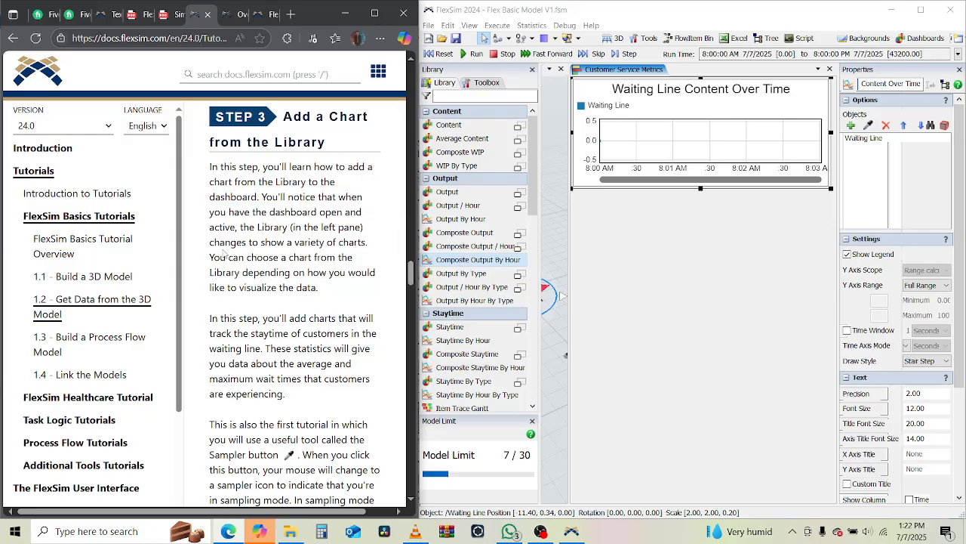
drag(225, 254, 335, 243)
click(250, 258)
drag(248, 258, 327, 273)
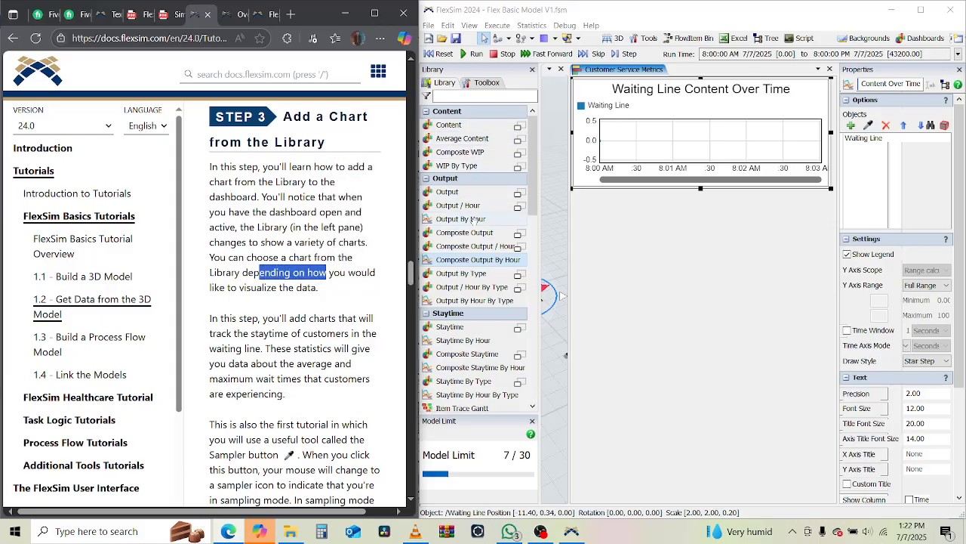
scroll(489, 341, down, 6)
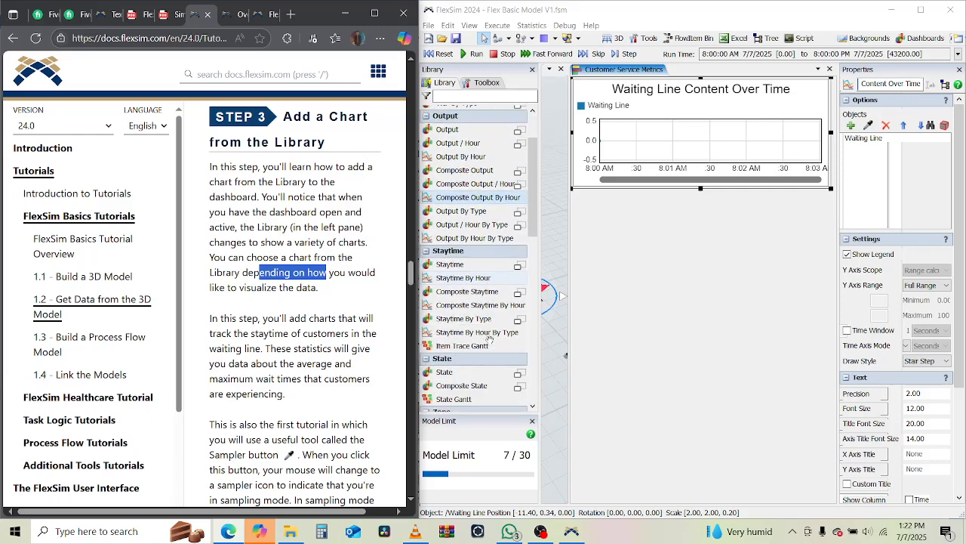
scroll(489, 340, down, 4)
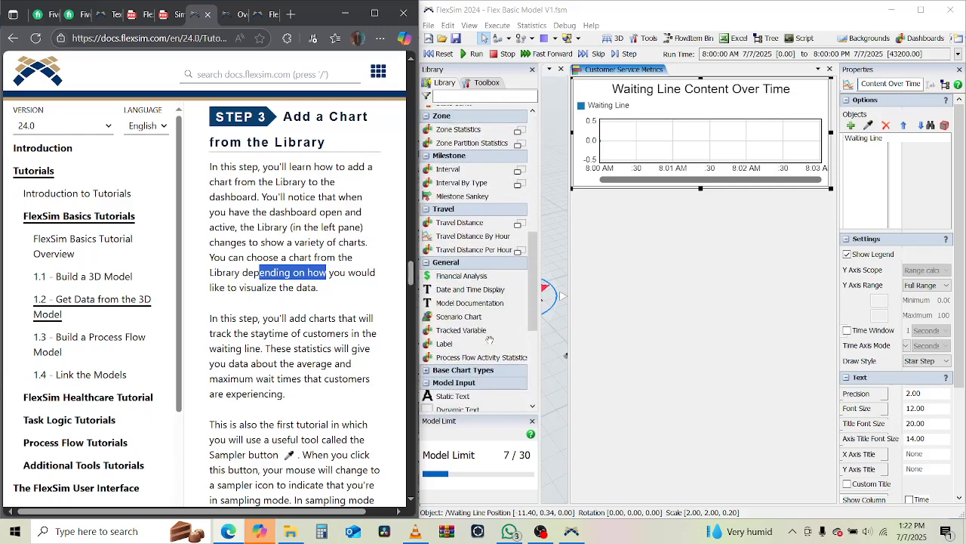
Read the tutorial's Step 3 text on staytime charts and the Sampler button, down to the instructions for adding a chart from the Library.
scroll(279, 351, down, 3)
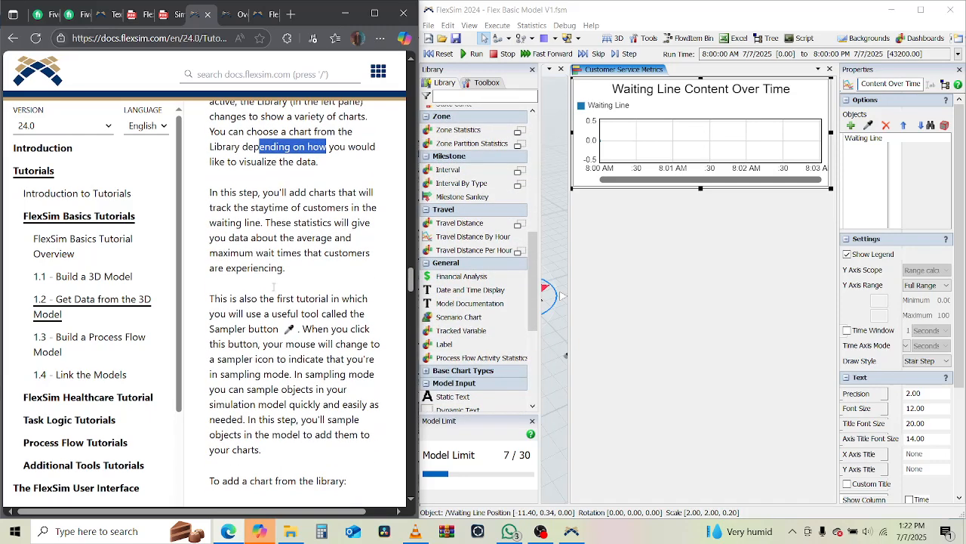
drag(271, 193, 344, 193)
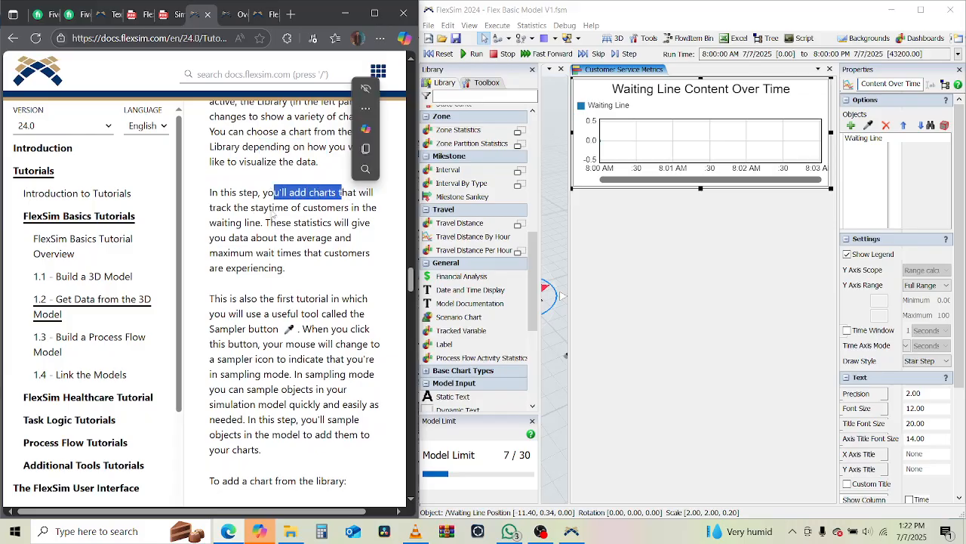
click(237, 206)
drag(238, 205, 353, 208)
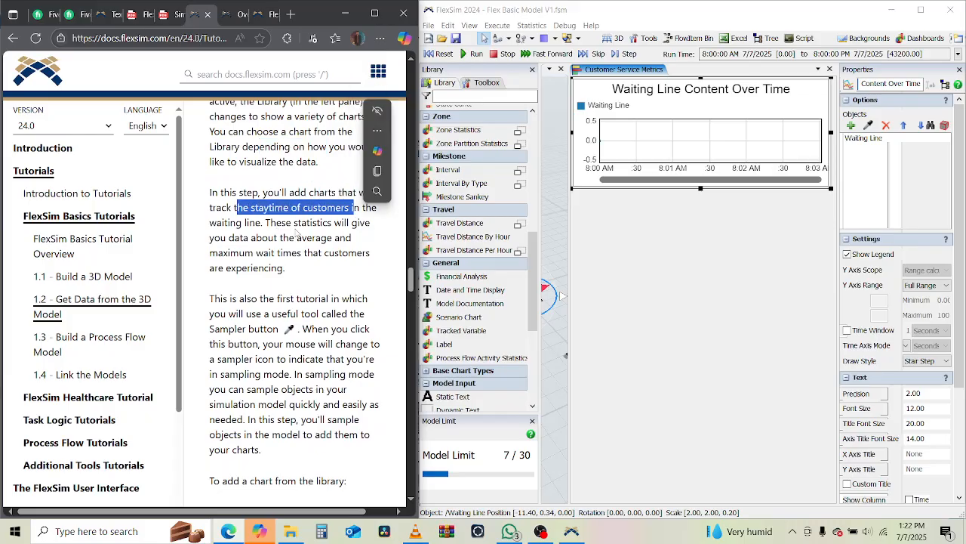
click(268, 221)
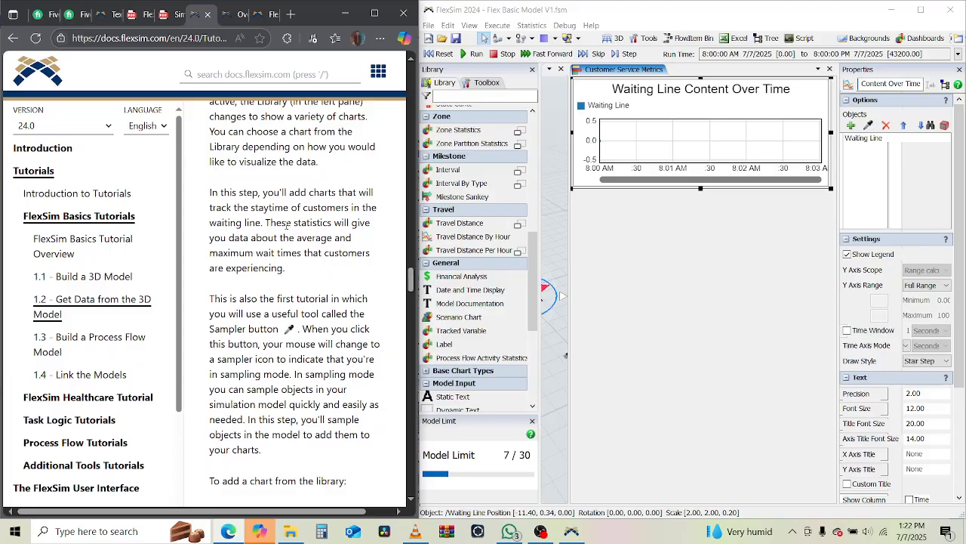
drag(221, 237, 345, 240)
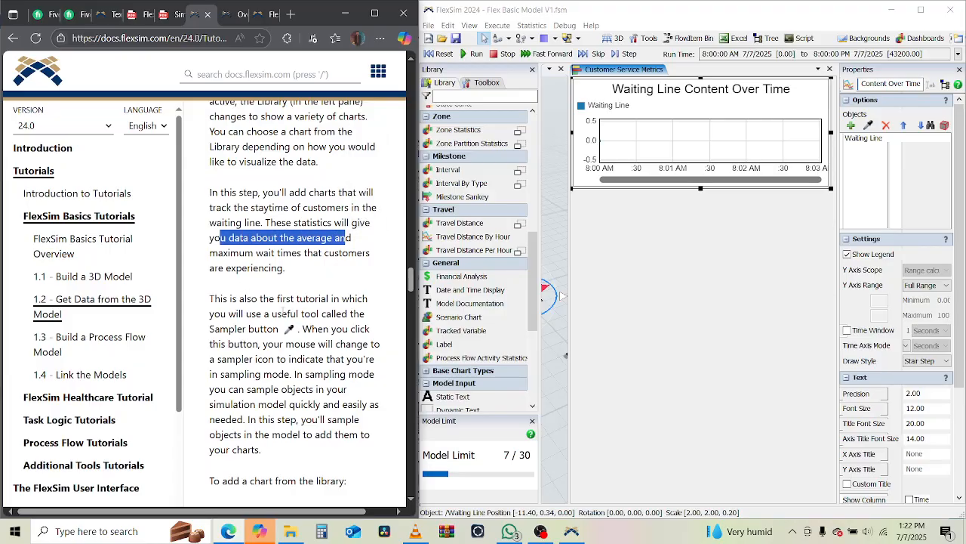
scroll(284, 310, down, 2)
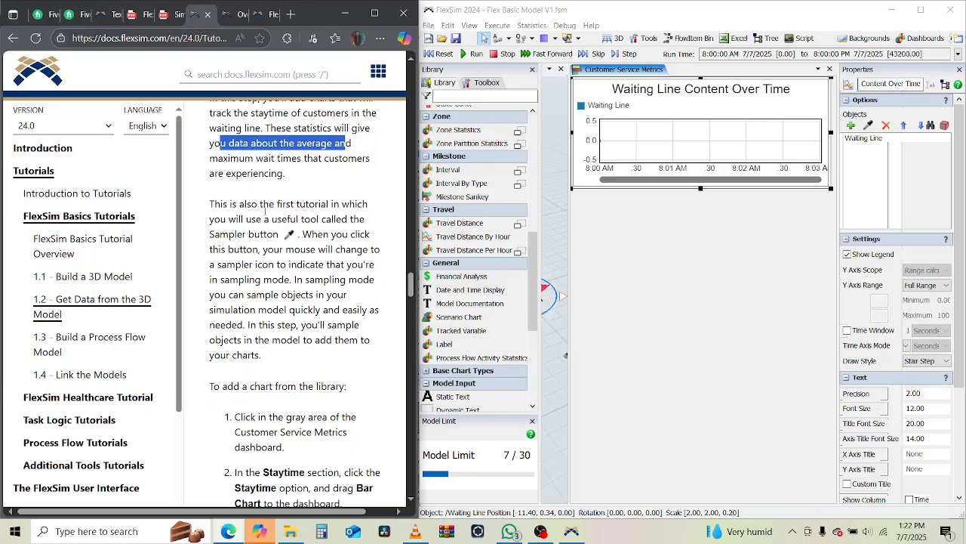
drag(215, 219, 353, 219)
click(257, 236)
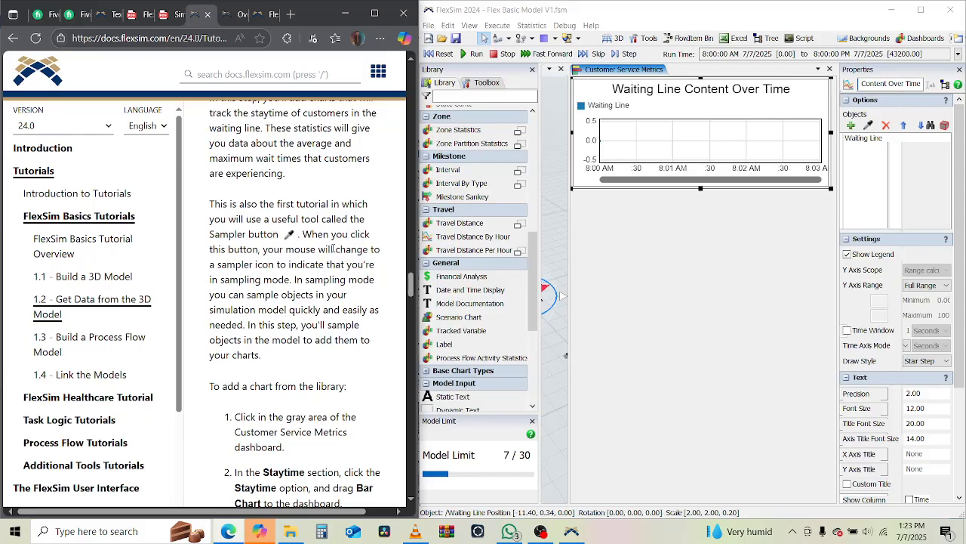
drag(241, 264, 366, 279)
drag(234, 295, 346, 336)
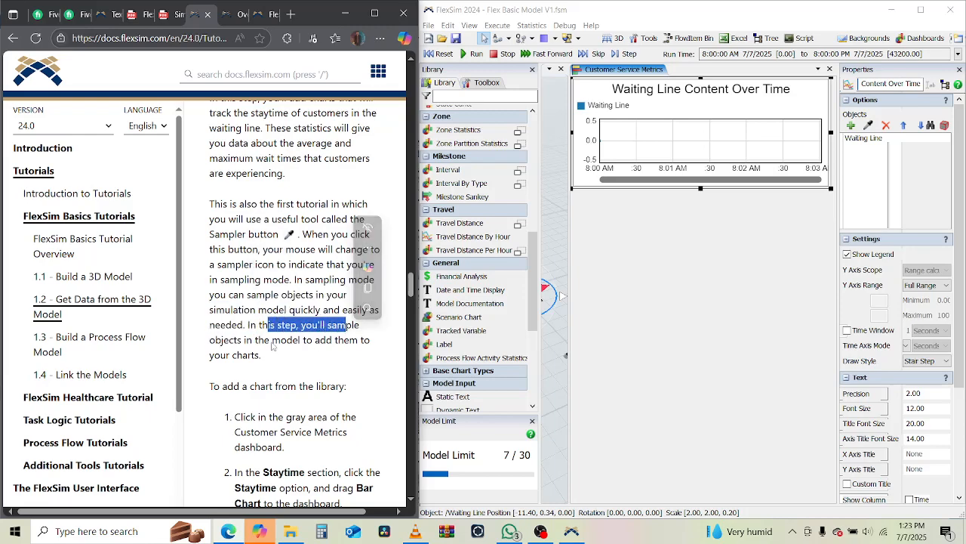
scroll(272, 345, down, 3)
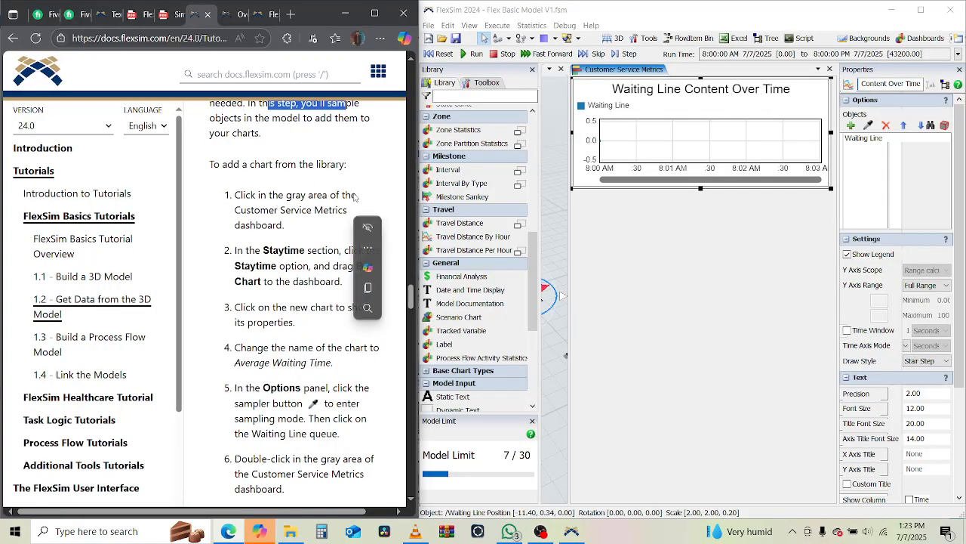
Add a Staytime bar chart from the Library to the empty area of the dashboard below the waiting line content chart.
click(626, 265)
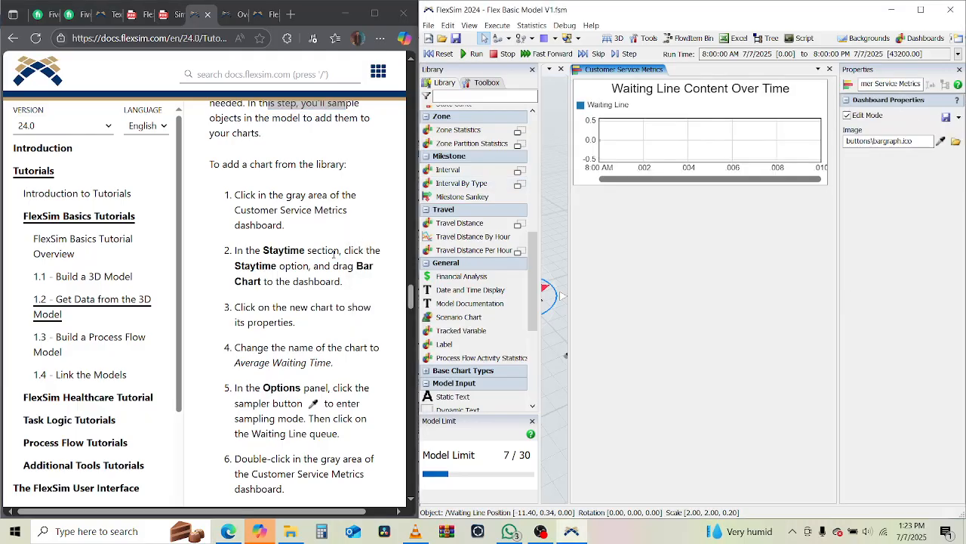
scroll(465, 265, up, 5)
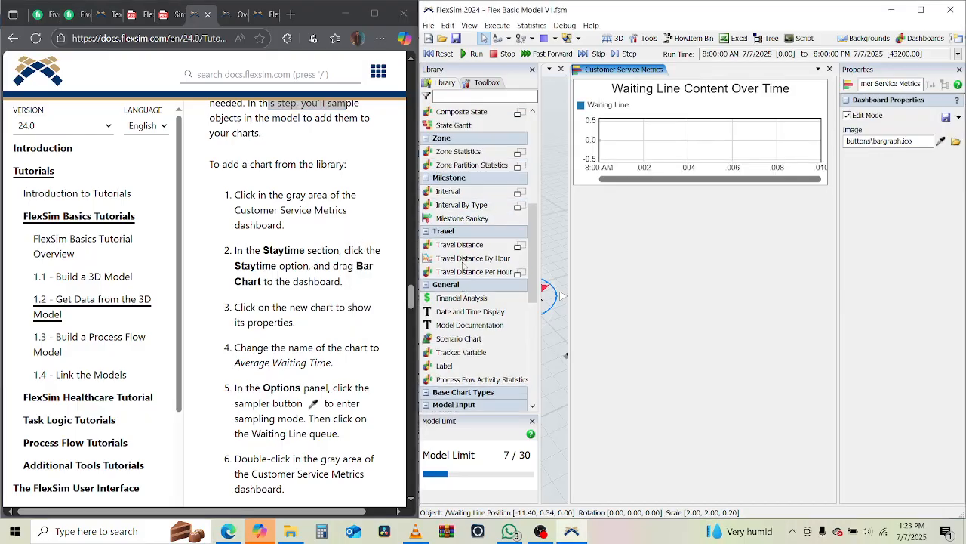
scroll(464, 266, up, 3)
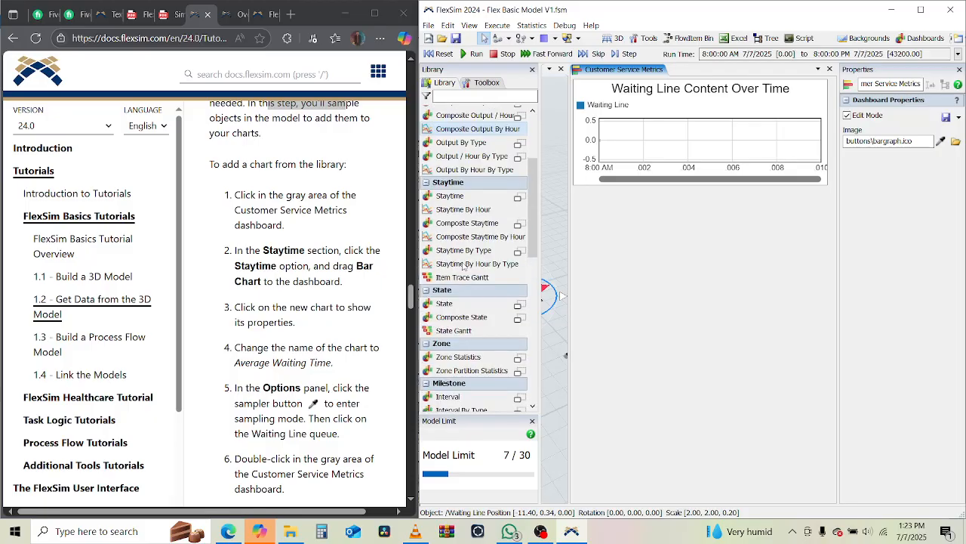
click(453, 197)
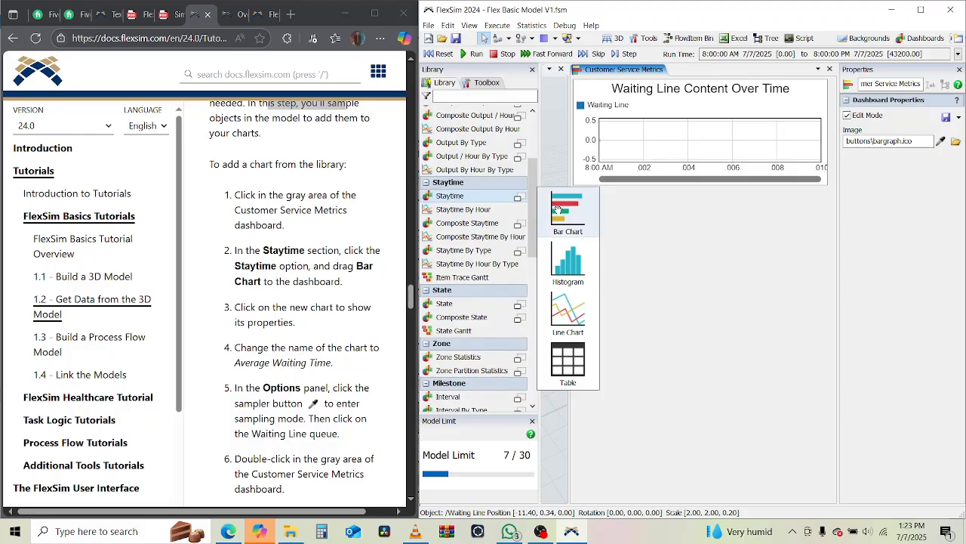
drag(560, 211, 563, 214)
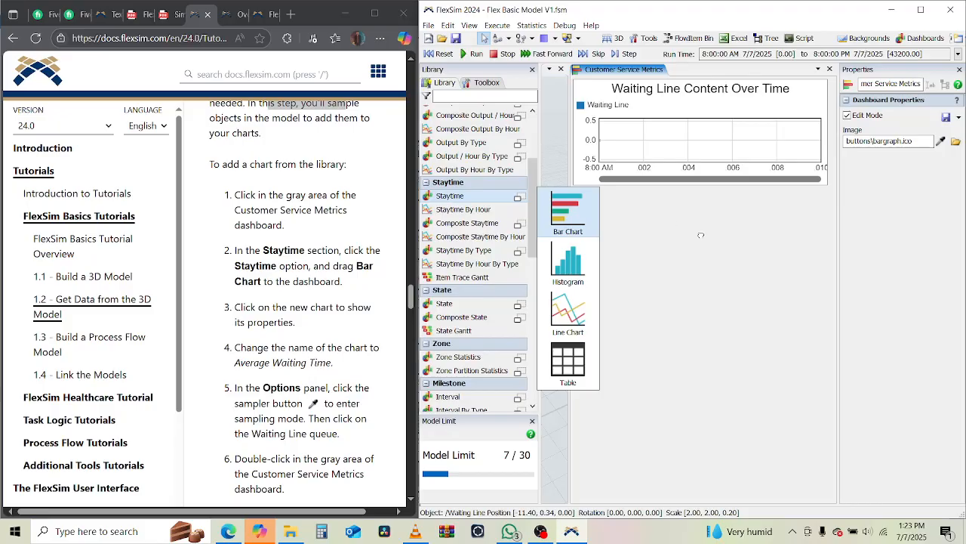
drag(623, 217, 623, 218)
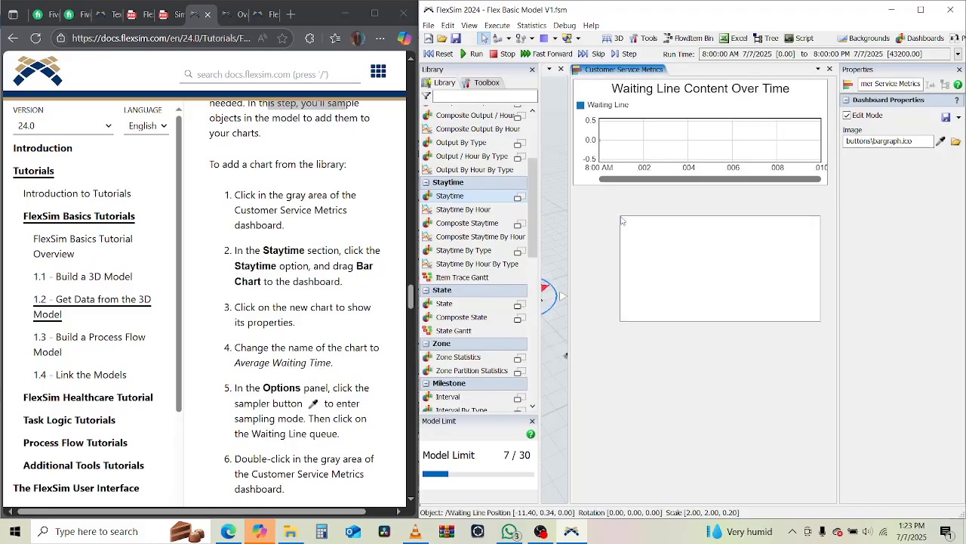
Stretch the new Staytime bar chart across the dashboard's width and up to the lower edge of the Waiting Line Content Over Time chart.
click(677, 268)
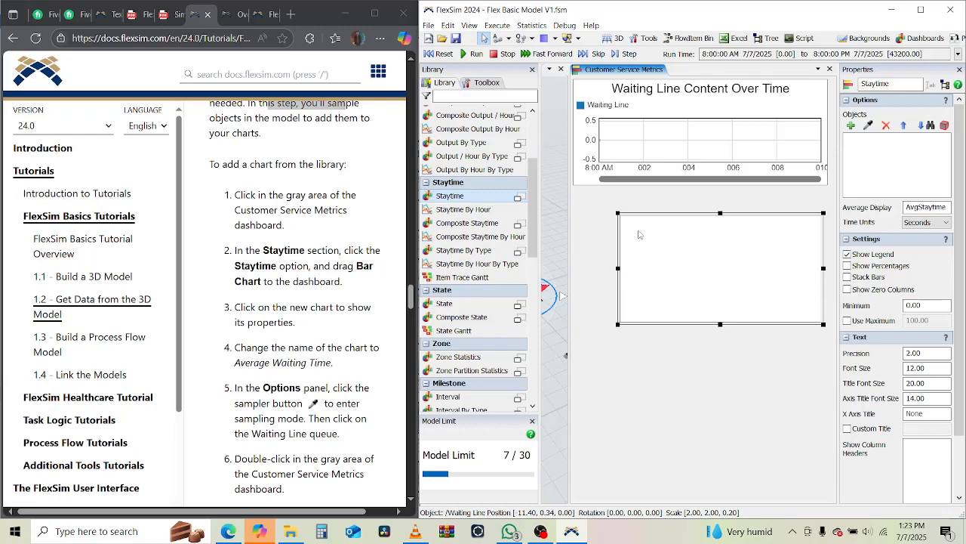
drag(618, 267, 571, 267)
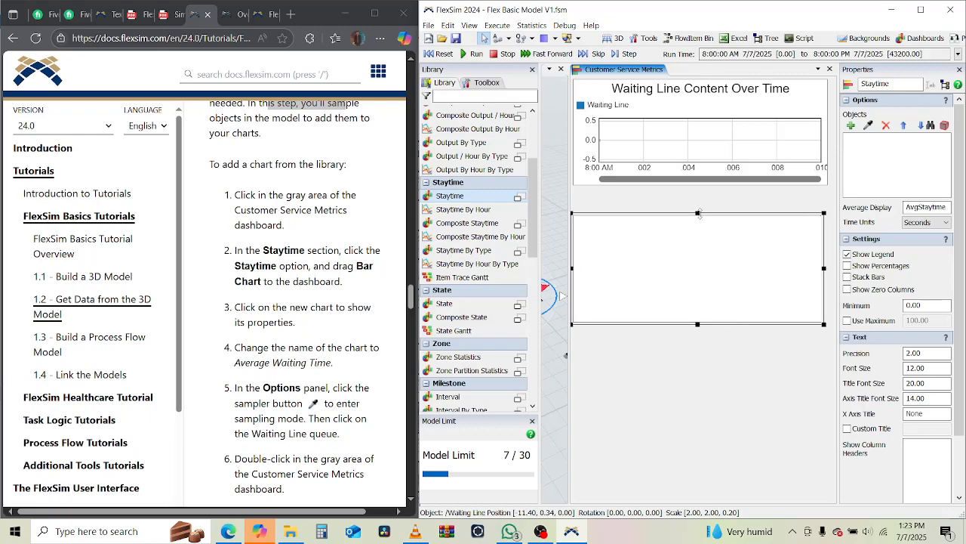
drag(699, 214, 691, 188)
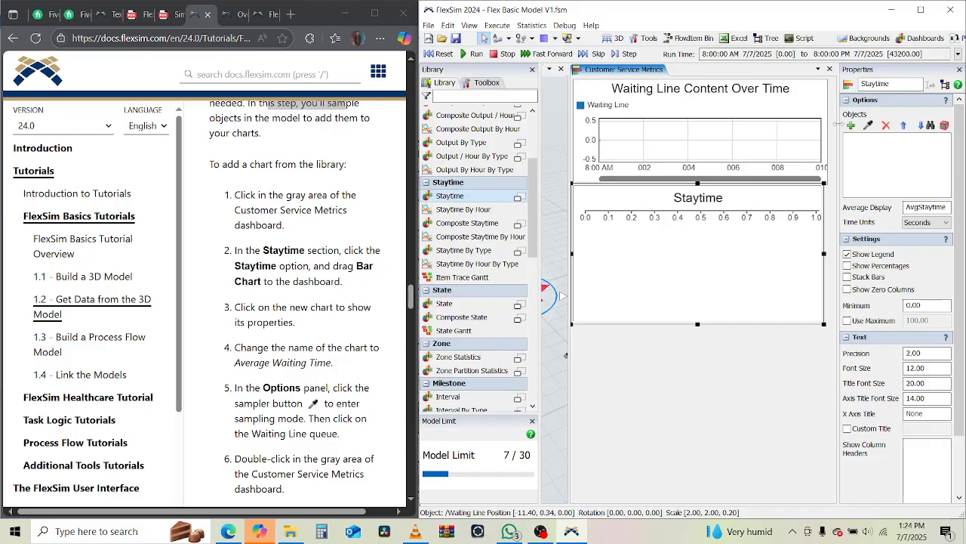
Rename the Staytime bar chart as Average Waiting Time.
double_click(860, 84)
text(A)
text(verage Waiting Time)
key(Return)
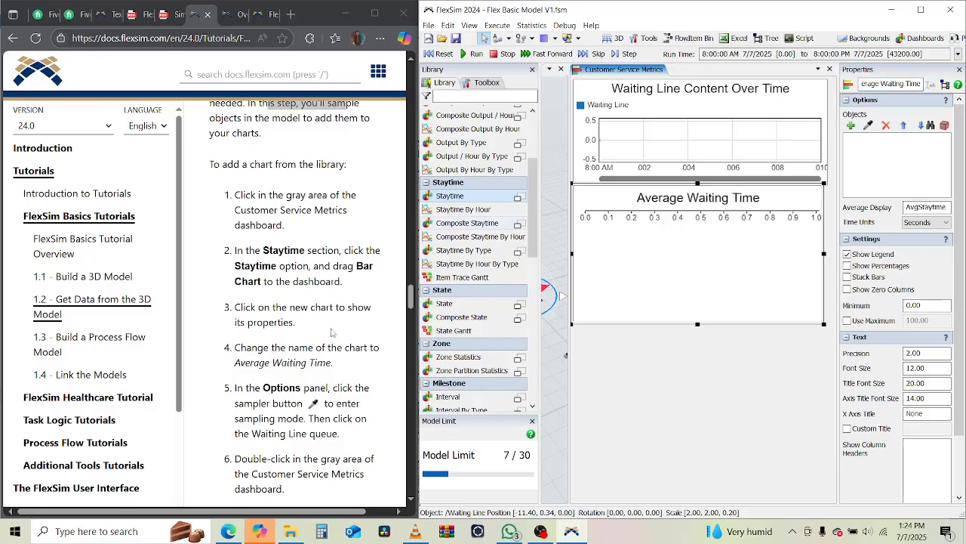
Sample the Waiting Line queue in the 3D model as the Average Waiting Time chart's object, and restore FlexSim beside the tutorial.
scroll(293, 425, down, 3)
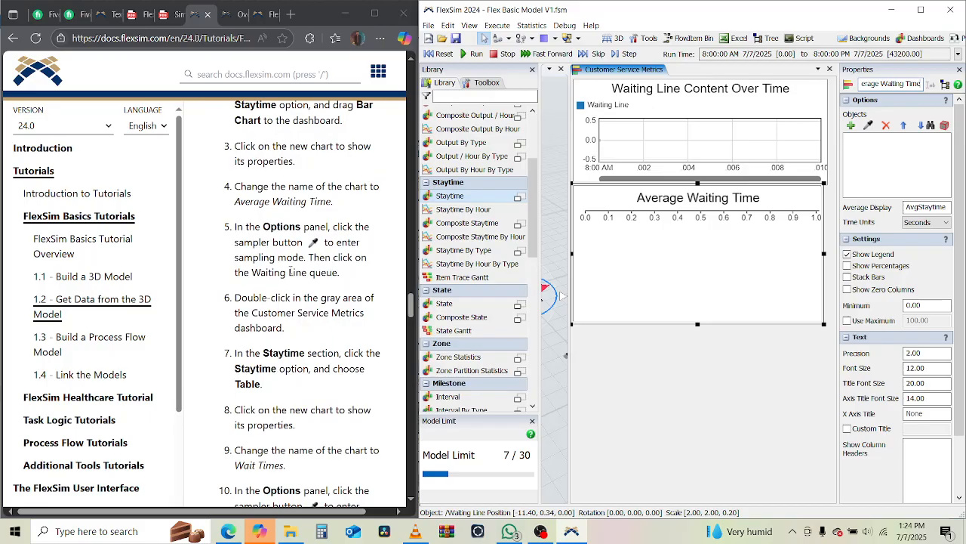
click(920, 9)
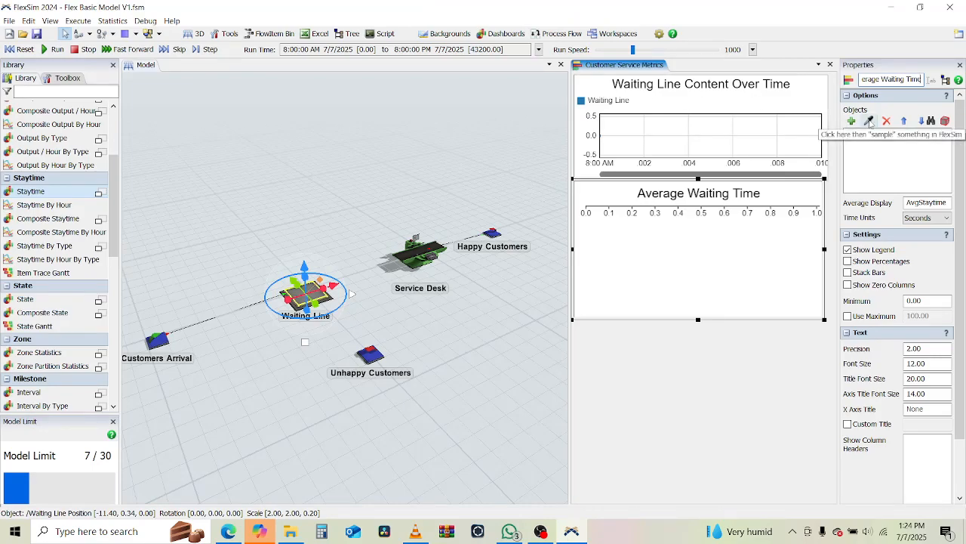
click(869, 121)
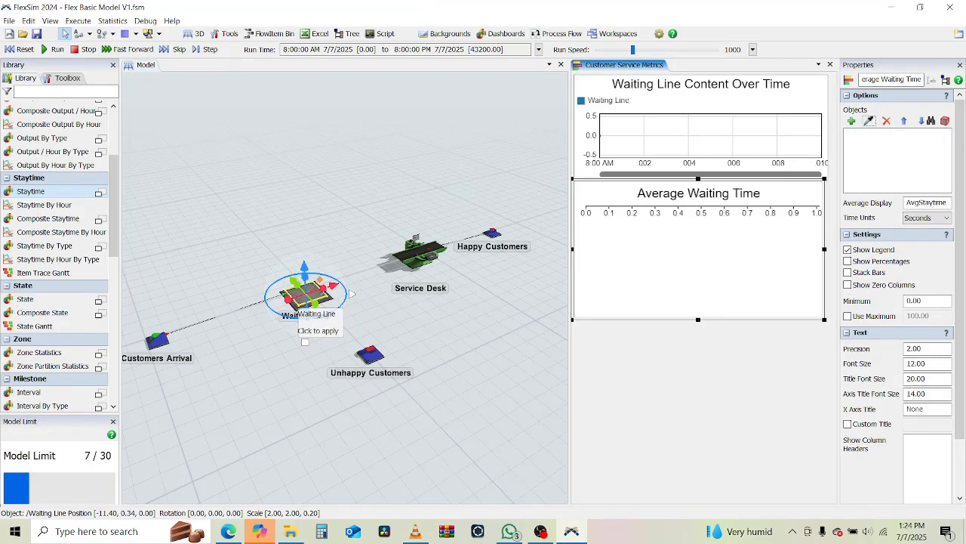
click(306, 303)
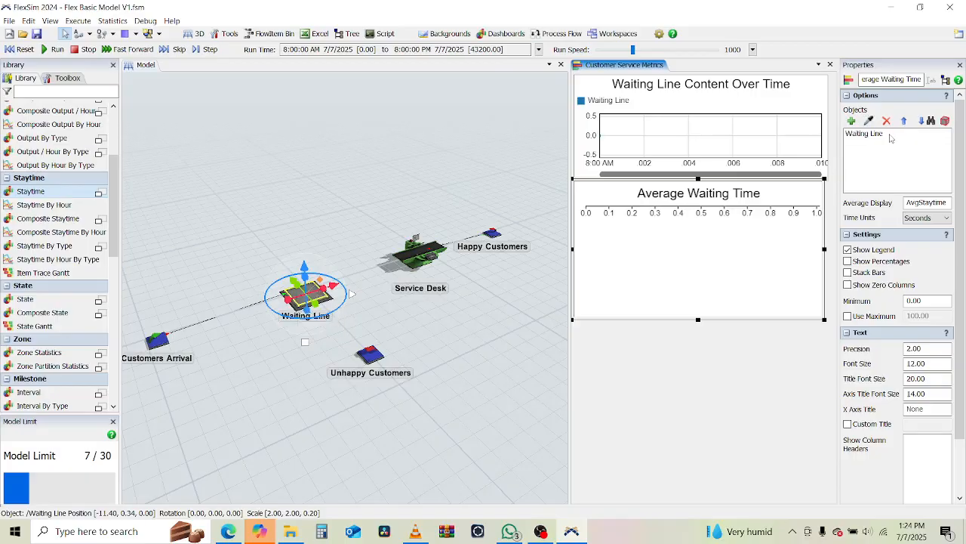
drag(704, 9, 965, 151)
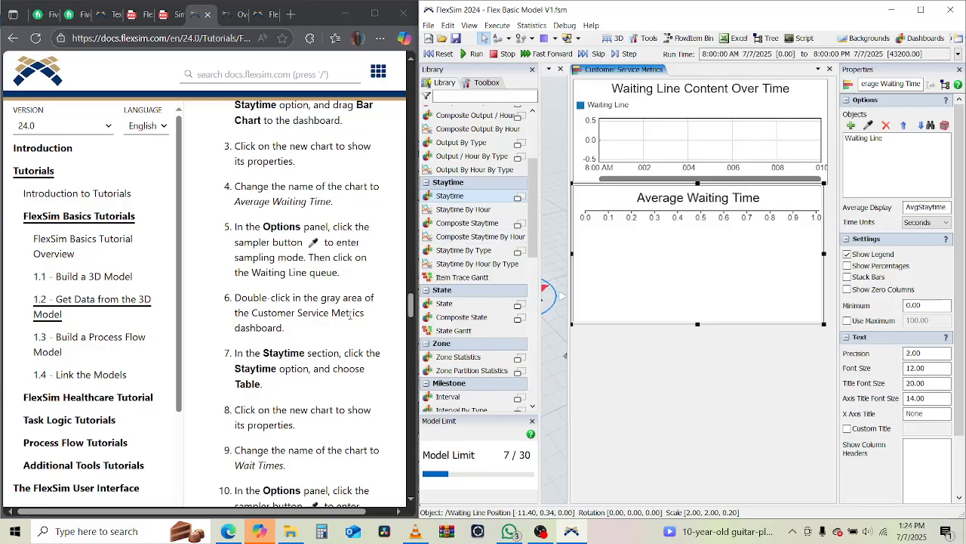
Add a Staytime table to the empty area of the dashboard below the Average Waiting Time chart.
double_click(692, 381)
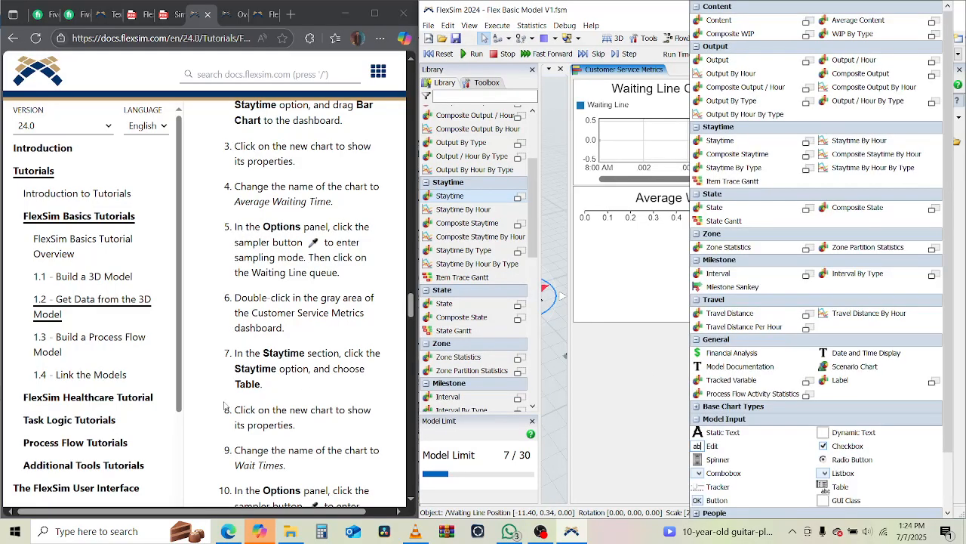
click(720, 141)
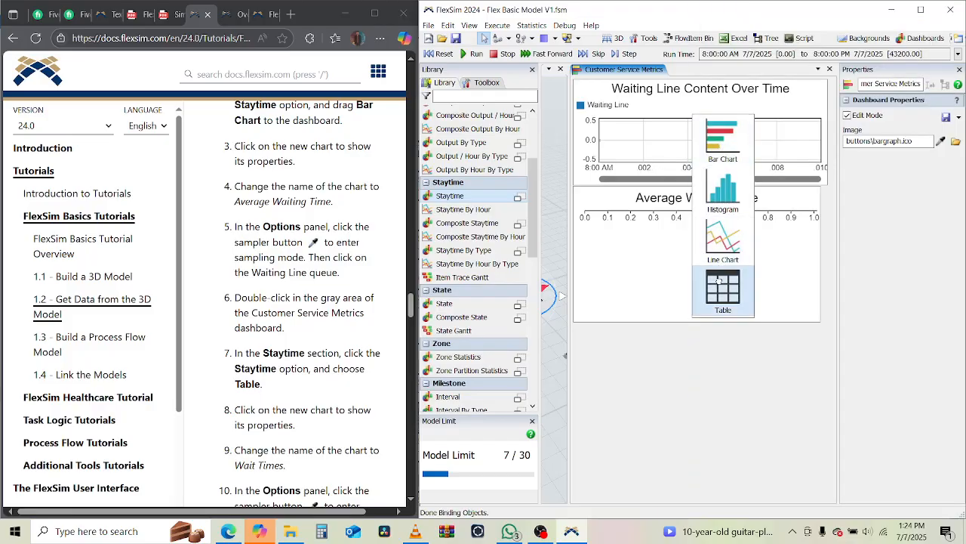
click(719, 281)
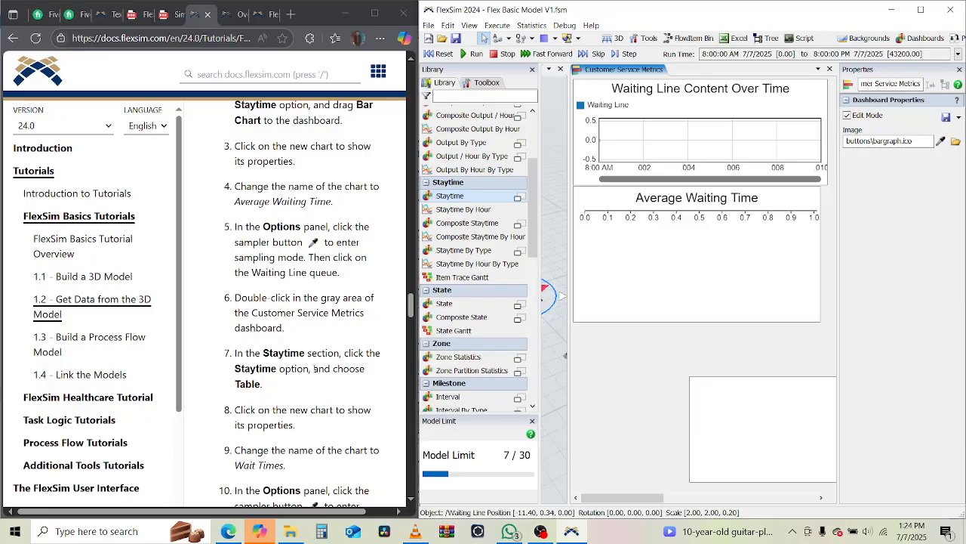
Check the tutorial's next instructions and rename the new Staytime table as Wait Times.
scroll(307, 340, down, 3)
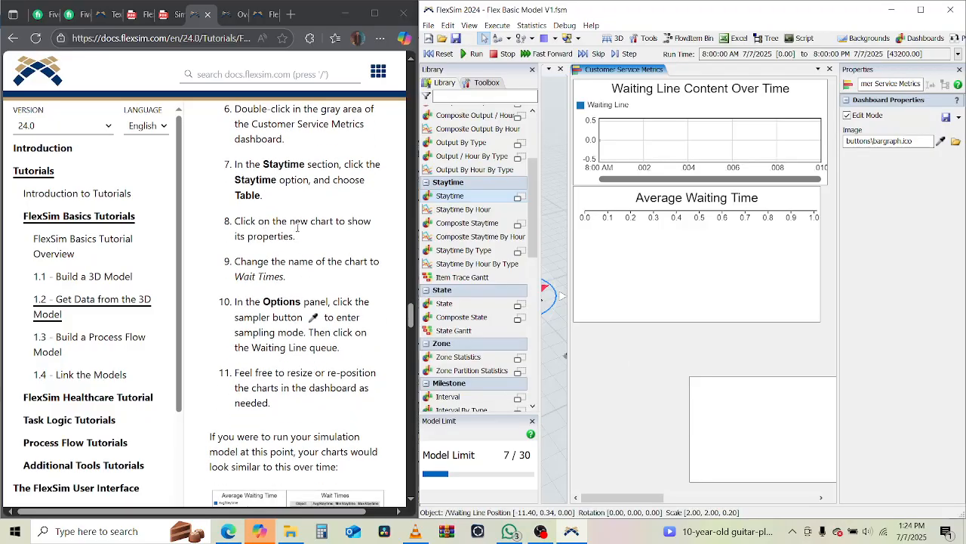
click(706, 415)
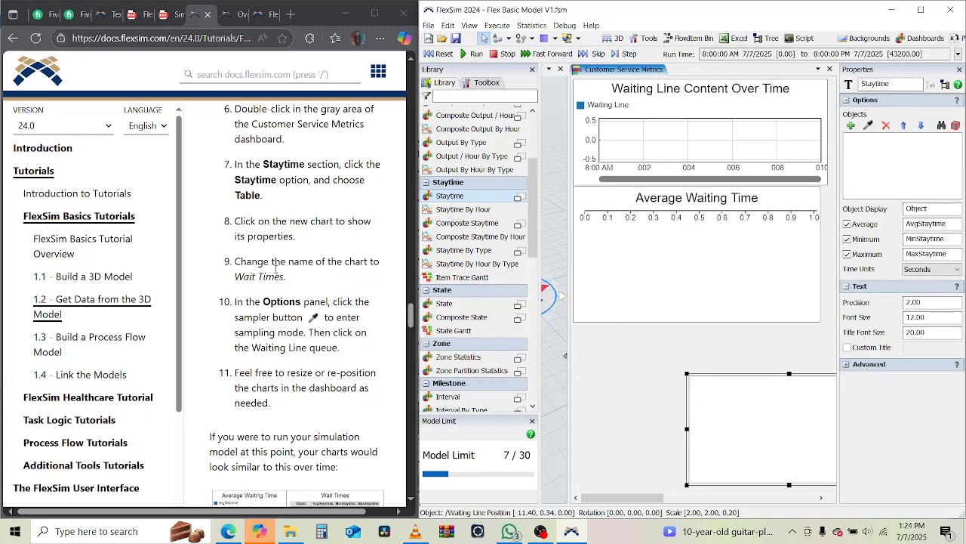
double_click(880, 83)
text(Wait T)
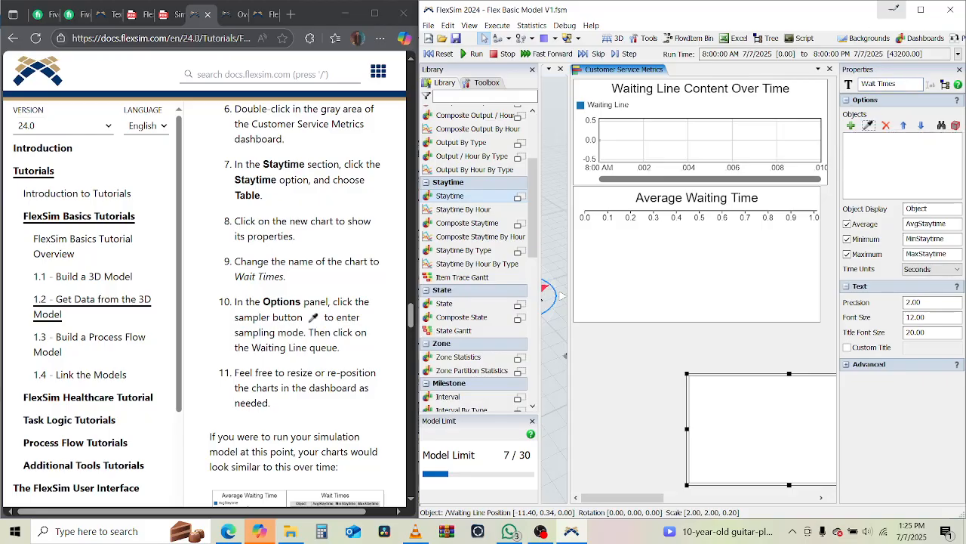
Sample the Waiting Line queue in the 3D model as the Wait Times table's object, and restore FlexSim beside the tutorial.
click(919, 11)
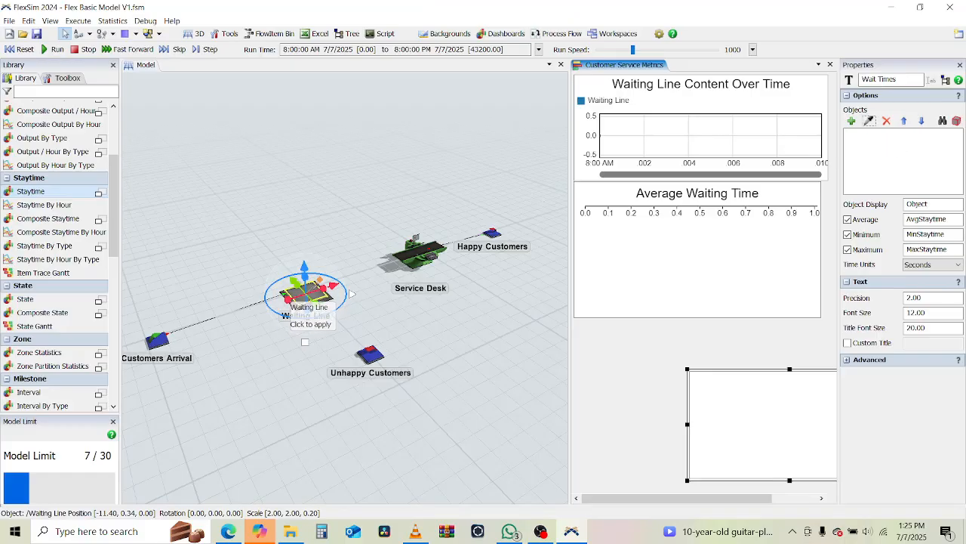
click(313, 293)
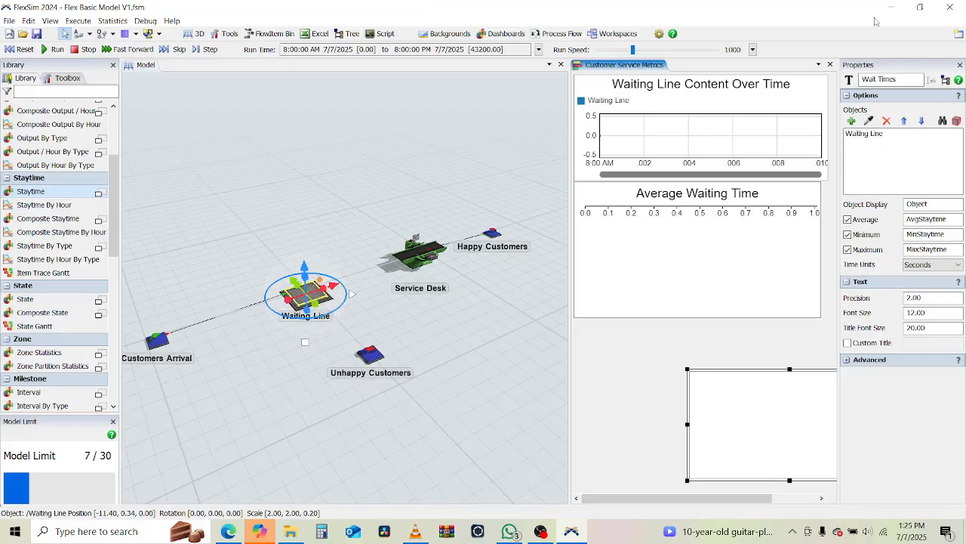
click(920, 7)
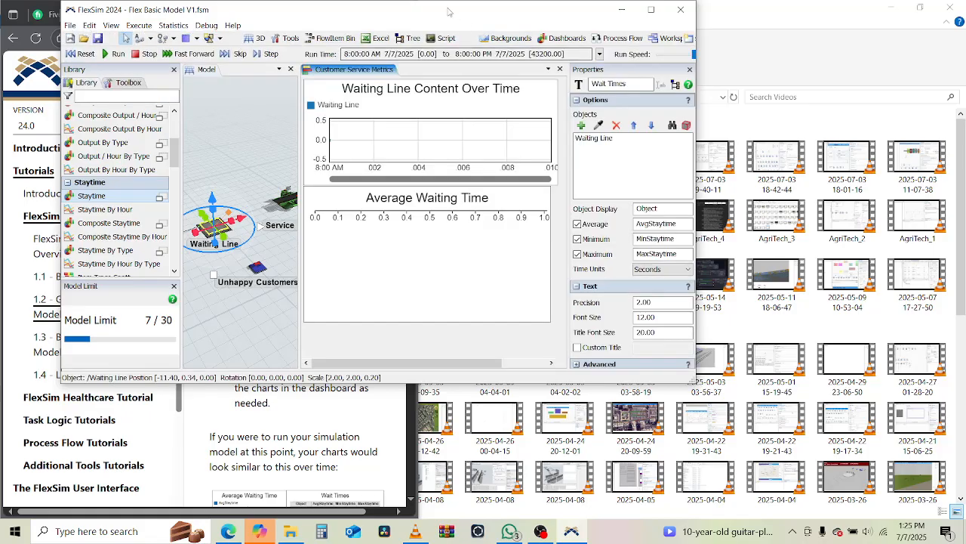
drag(448, 10, 964, 23)
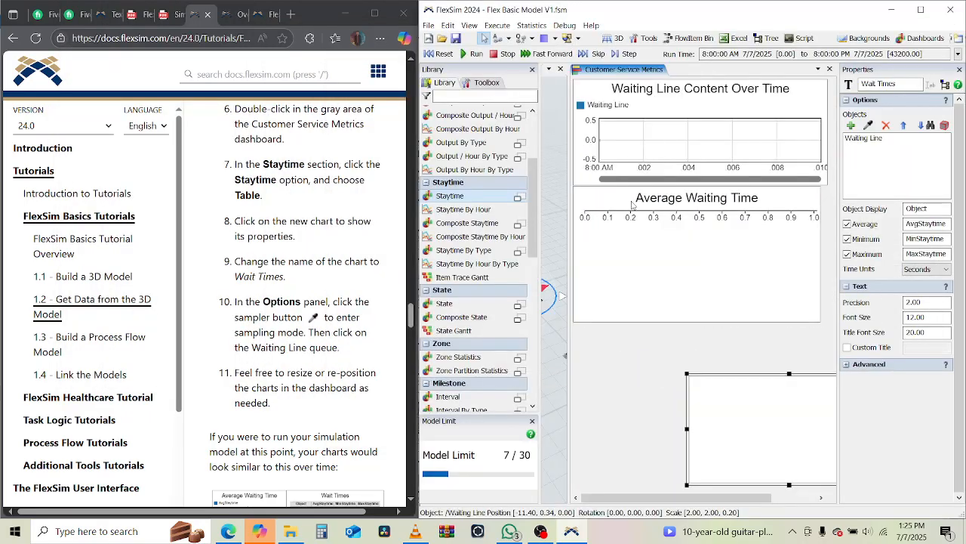
scroll(273, 317, down, 3)
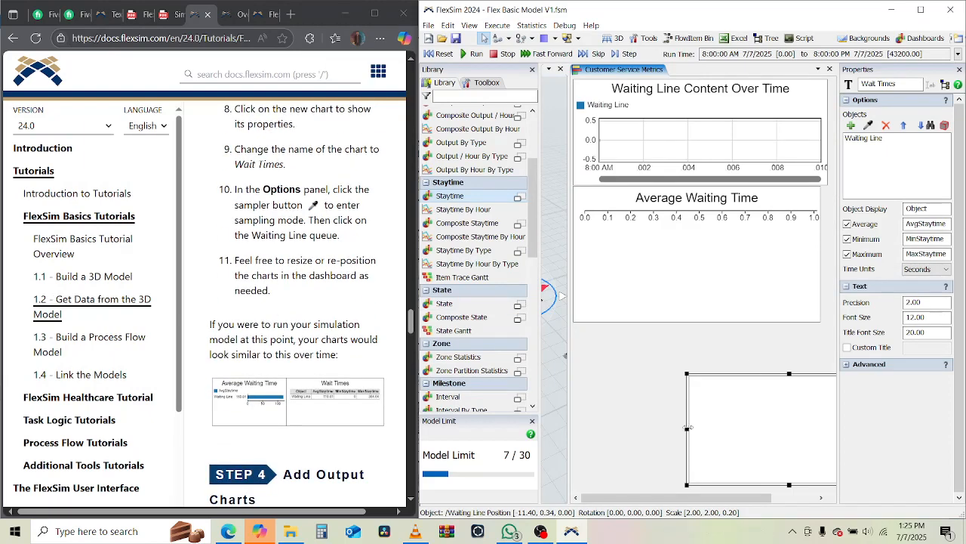
Maximize FlexSim, widen the dashboard, and resize the Wait Times table to fit directly below the Average Waiting Time chart at about its width.
drag(687, 428, 684, 428)
click(921, 9)
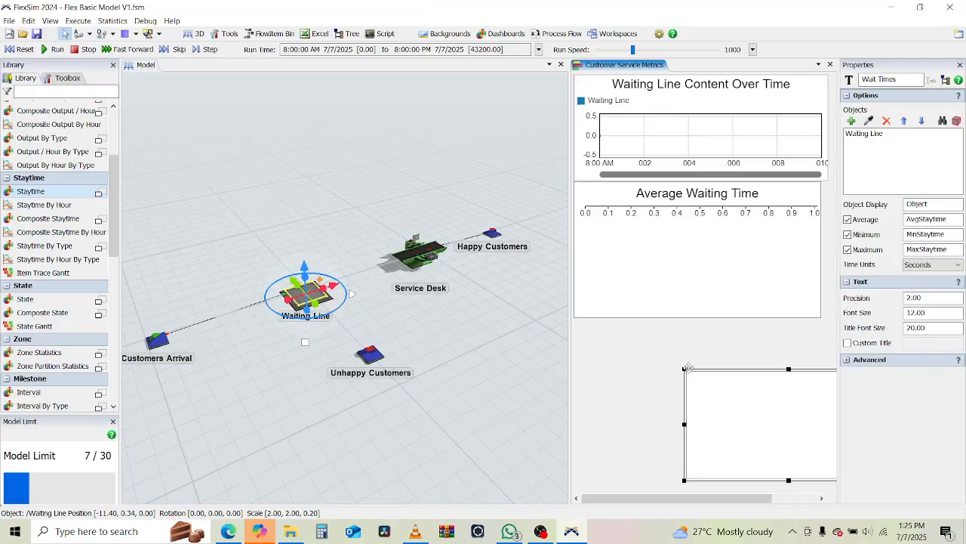
drag(684, 369, 572, 315)
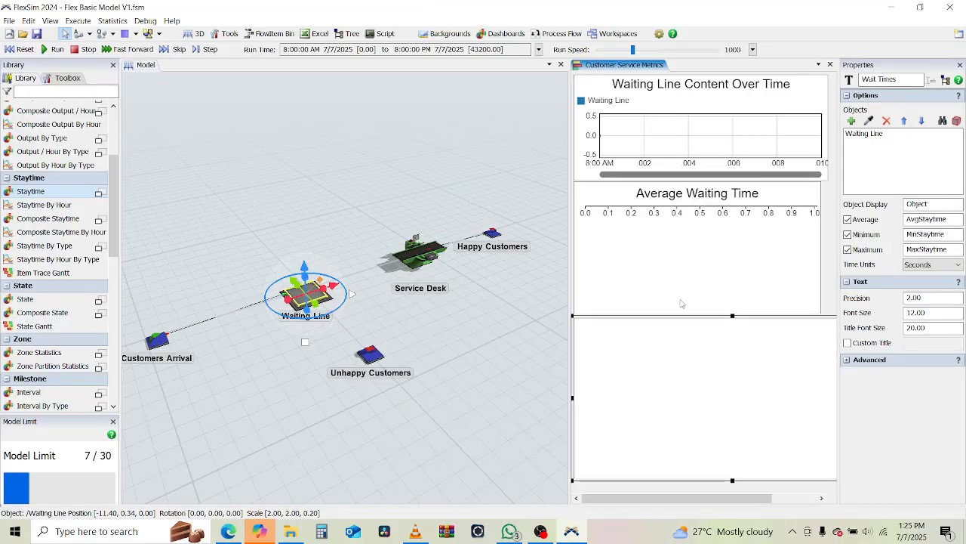
drag(567, 245, 255, 246)
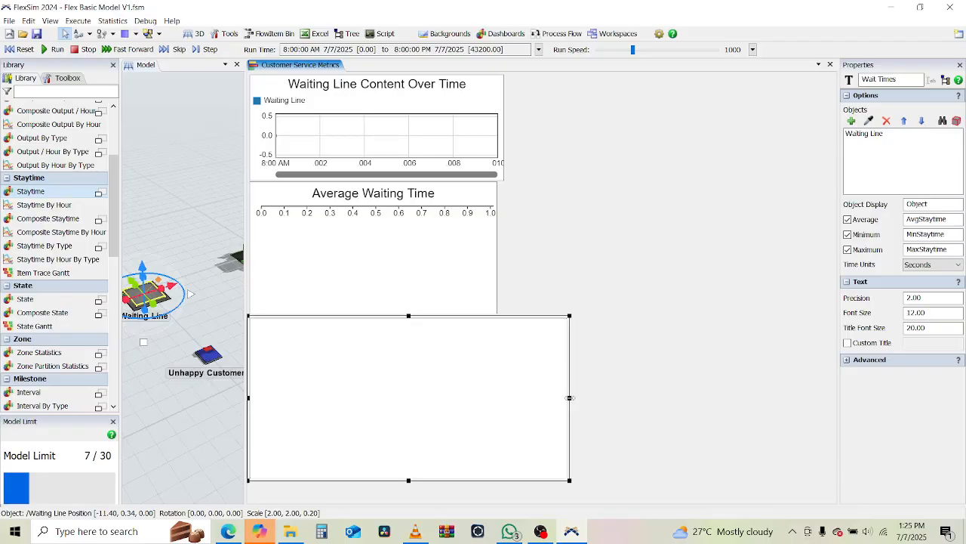
drag(570, 397, 500, 399)
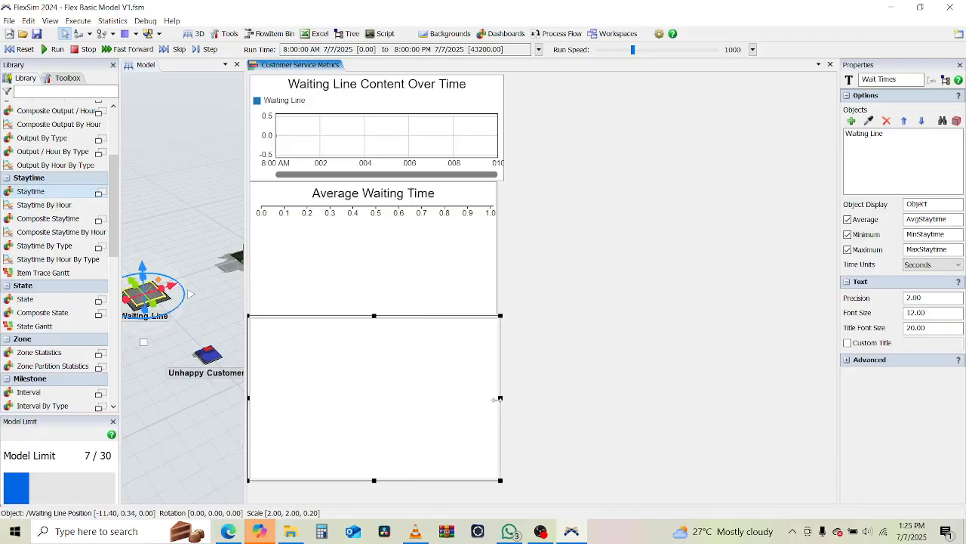
click(562, 298)
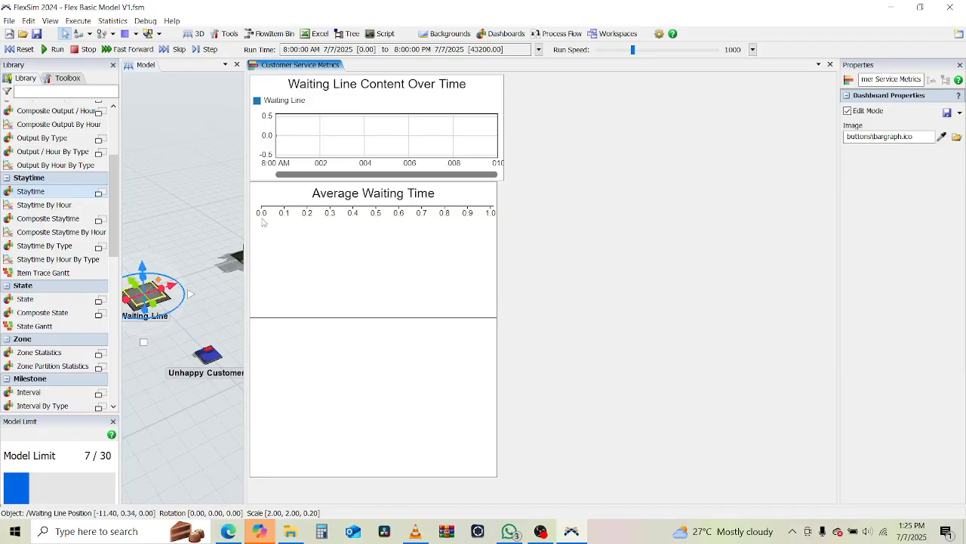
Narrow the dashboard to show more of the 3D model, and place the FlexSim window beside the tutorial again.
drag(245, 225, 542, 257)
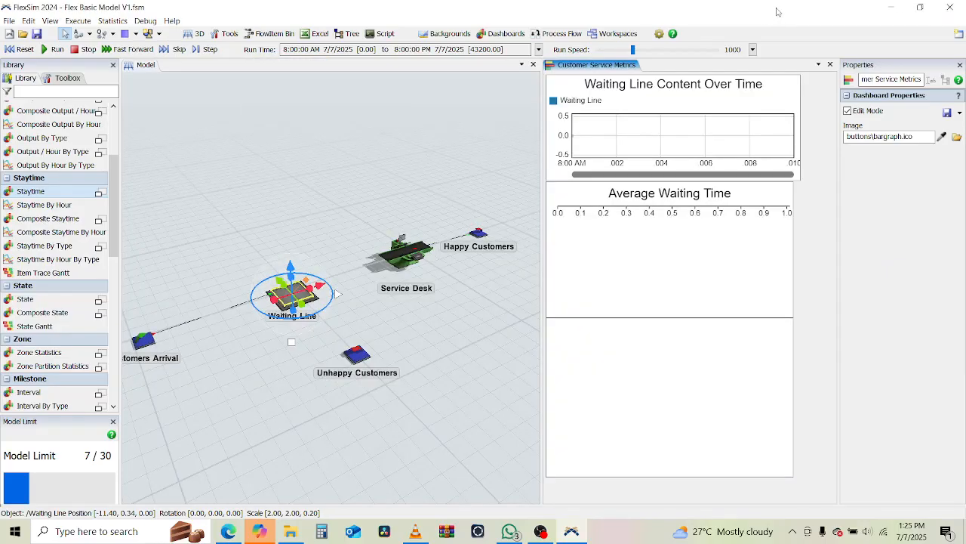
drag(777, 11, 487, 281)
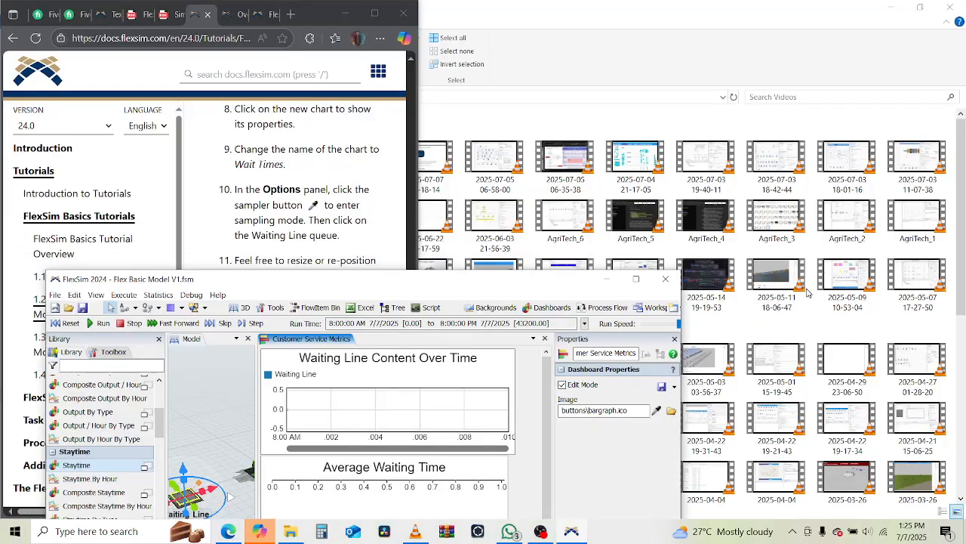
drag(807, 289, 965, 137)
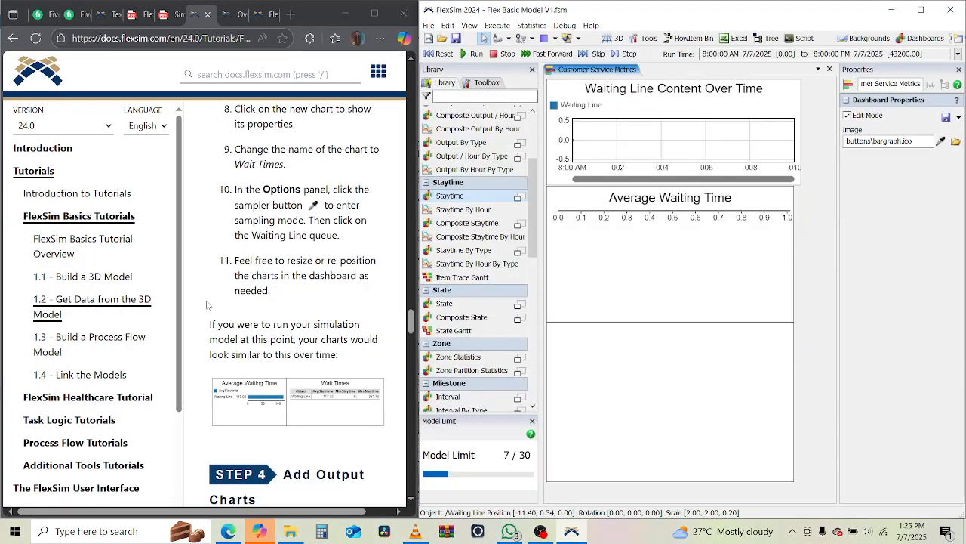
Reset the model and run the simulation to fill the dashboard charts with data.
scroll(249, 332, down, 1)
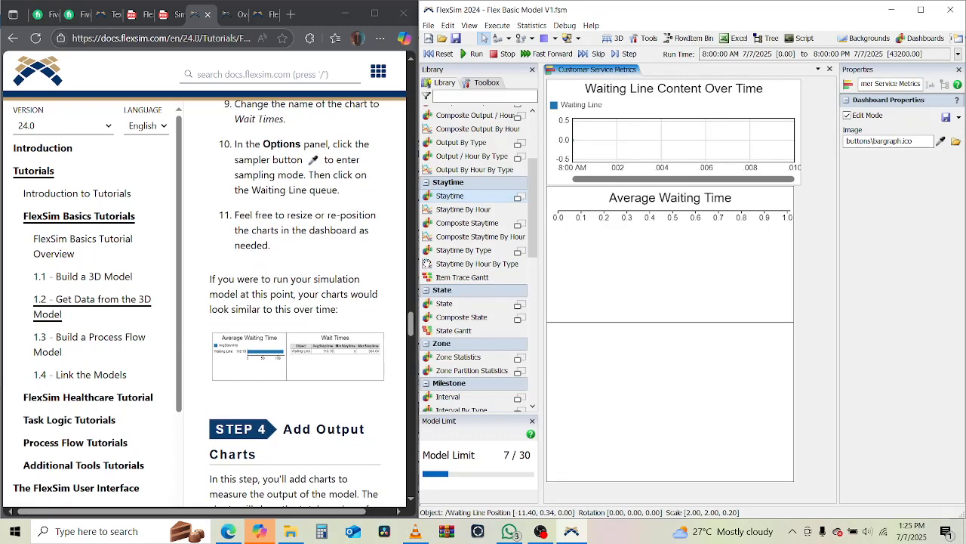
click(445, 55)
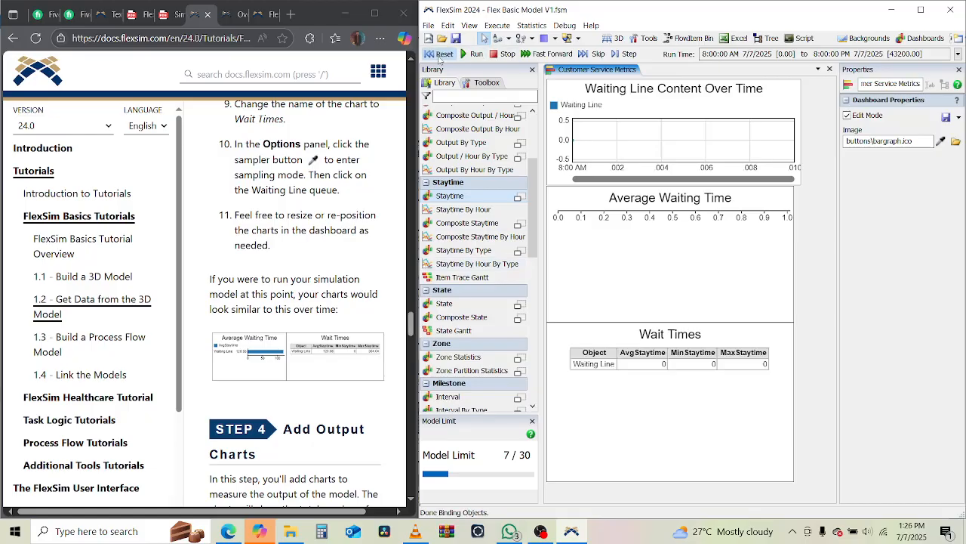
click(476, 54)
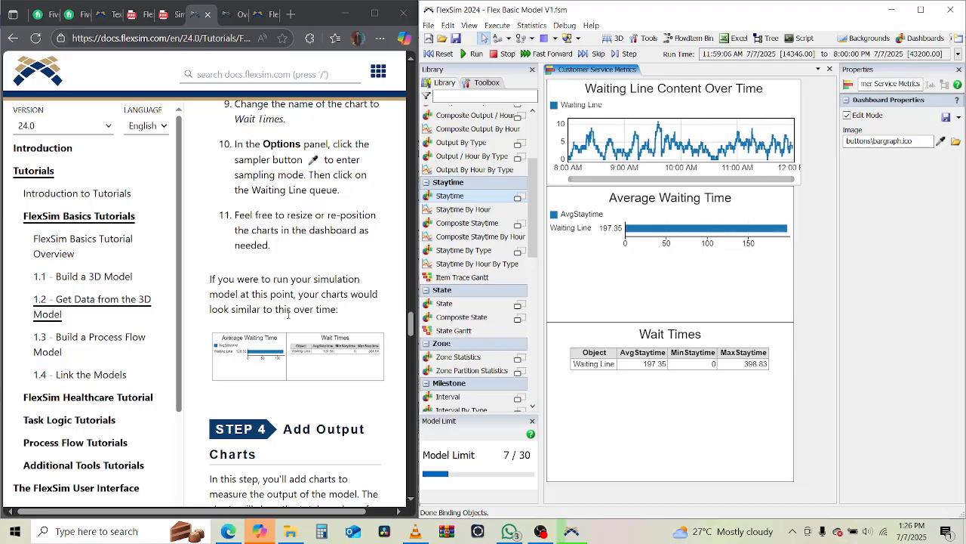
Read the tutorial's Step 4 introduction and first instructions on adding output charts.
scroll(203, 431, down, 1)
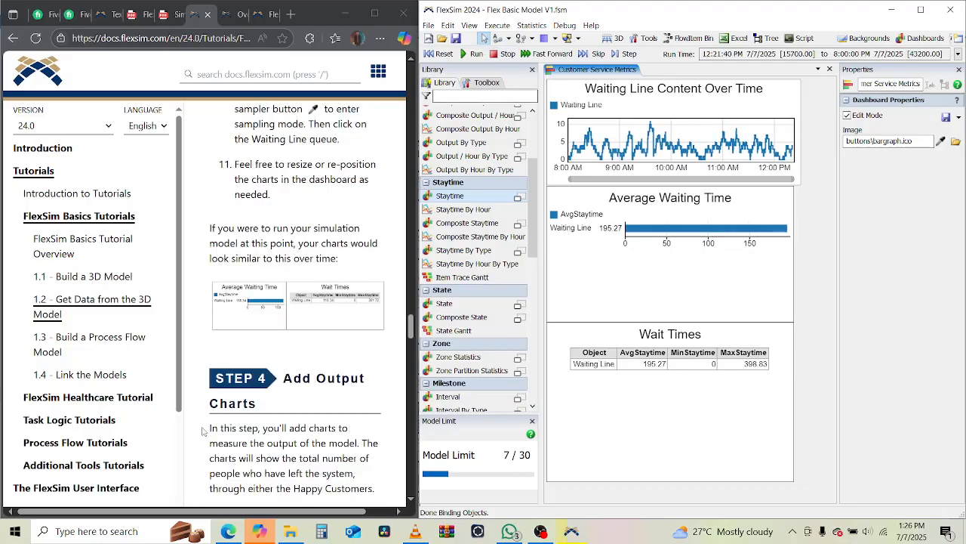
scroll(202, 431, down, 3)
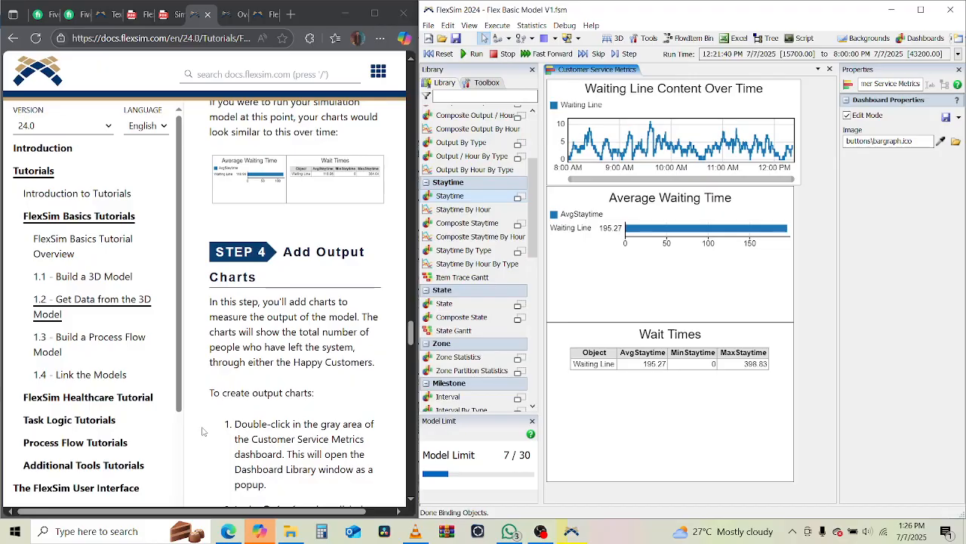
scroll(203, 431, down, 4)
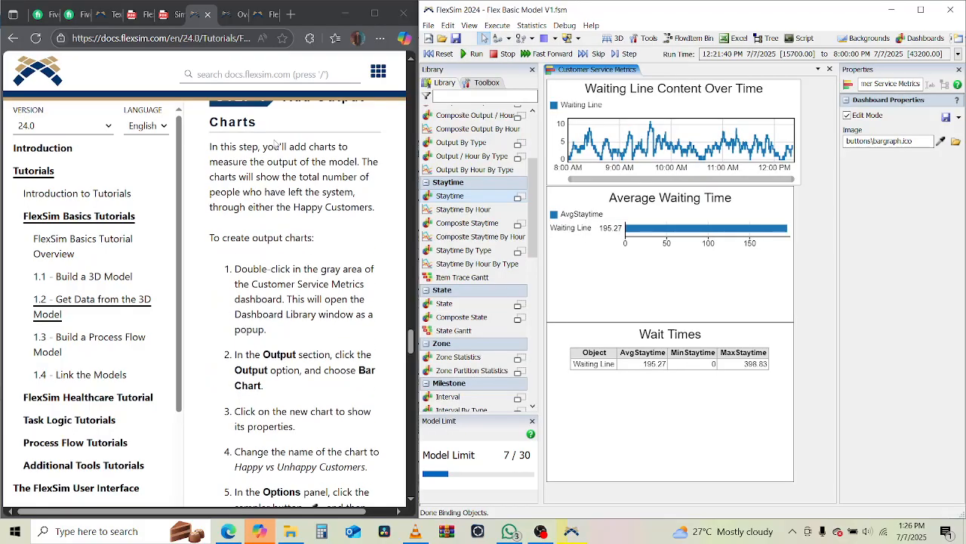
drag(273, 147, 370, 162)
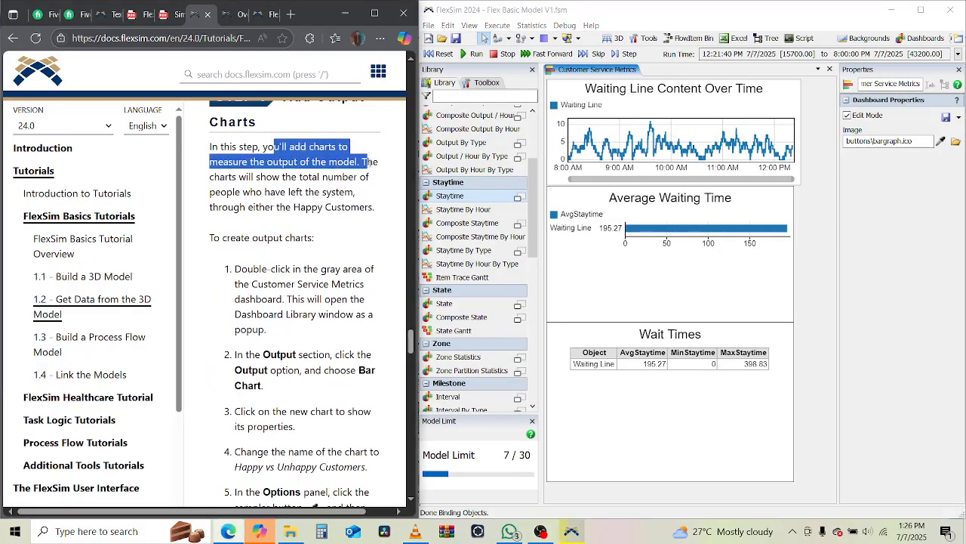
drag(231, 177, 374, 198)
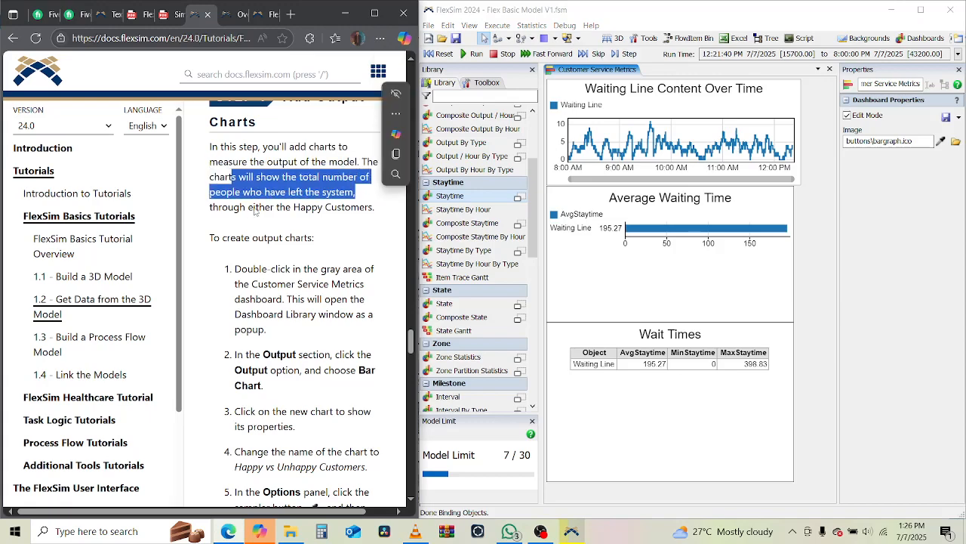
drag(222, 207, 362, 195)
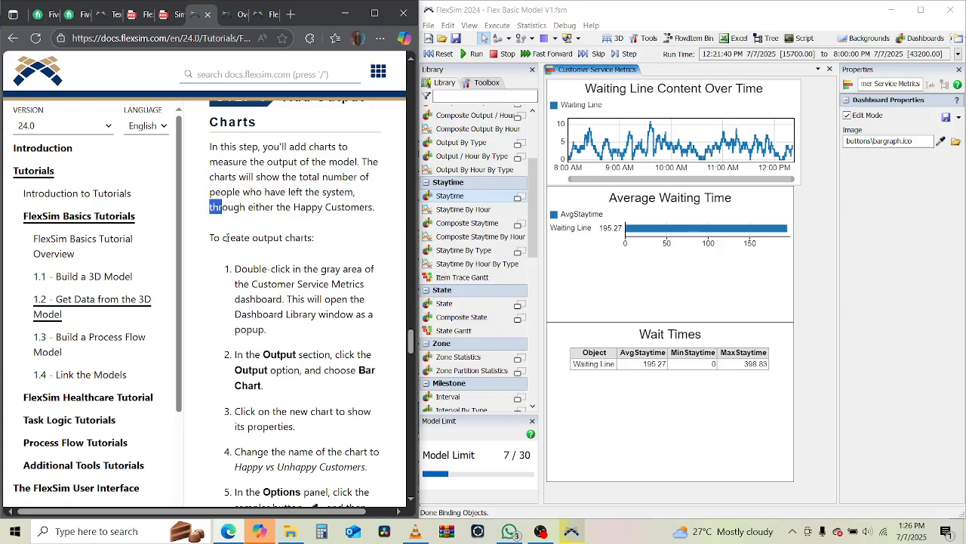
drag(223, 237, 314, 240)
click(249, 272)
Add an Output bar chart to the gray area of the Customer Service Metrics dashboard and select it to show its properties.
double_click(819, 420)
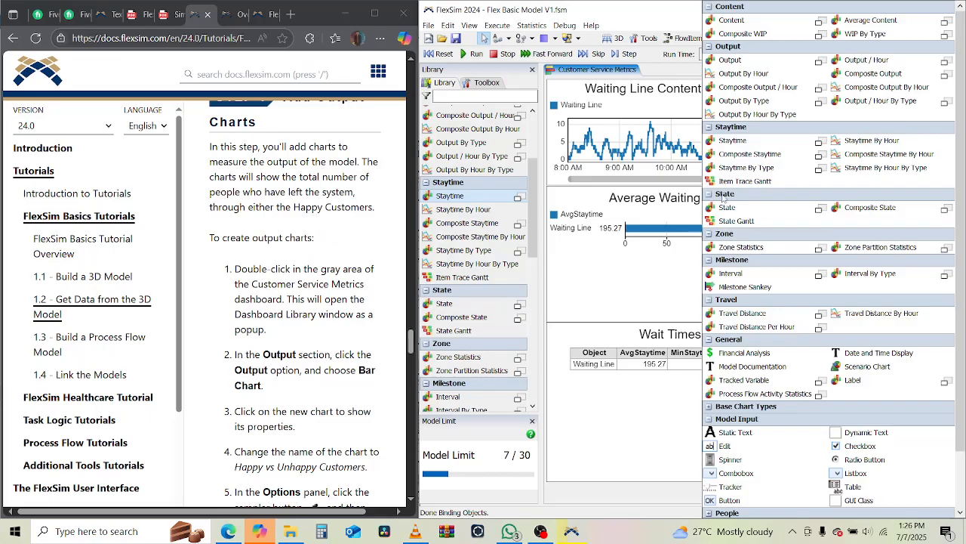
click(728, 60)
click(734, 76)
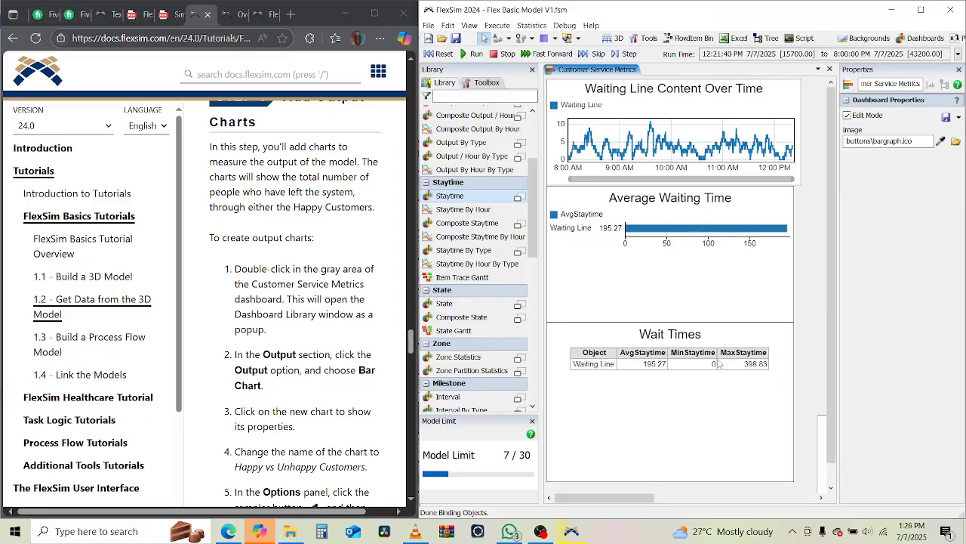
scroll(801, 304, down, 1)
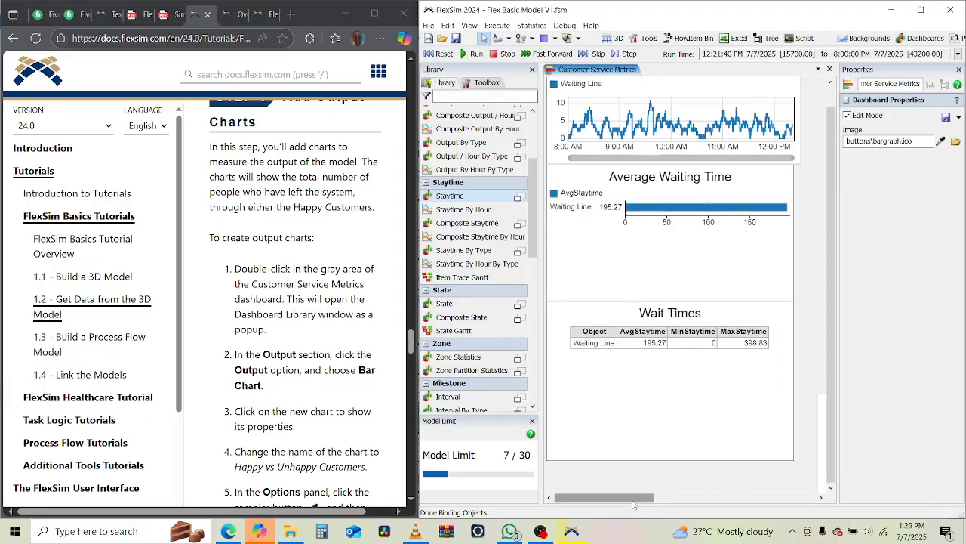
drag(634, 499, 742, 499)
click(646, 473)
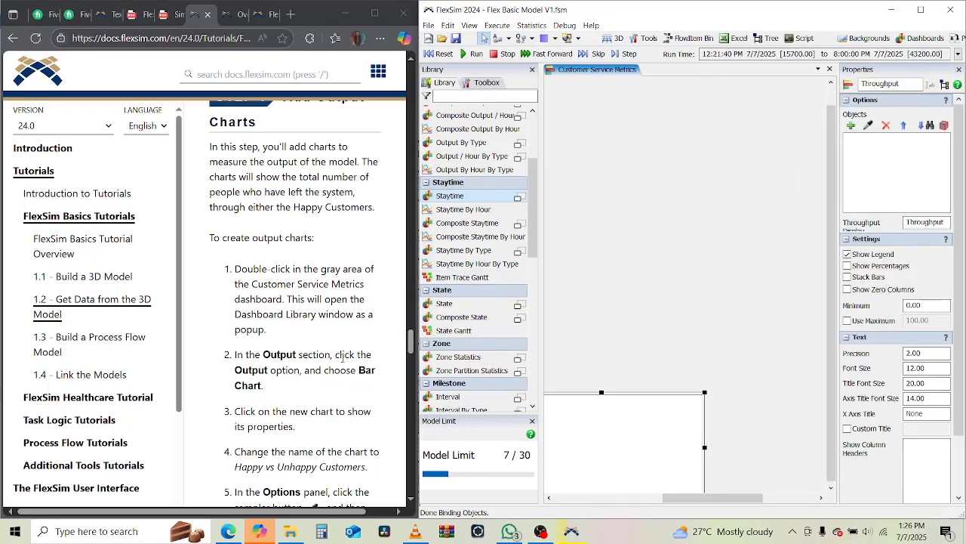
Rename the new output chart as Happy vs Unhappy Customers and check the tutorial's next instructions.
double_click(880, 83)
text(Happy vs Un)
text(happy Customers)
scroll(262, 368, down, 3)
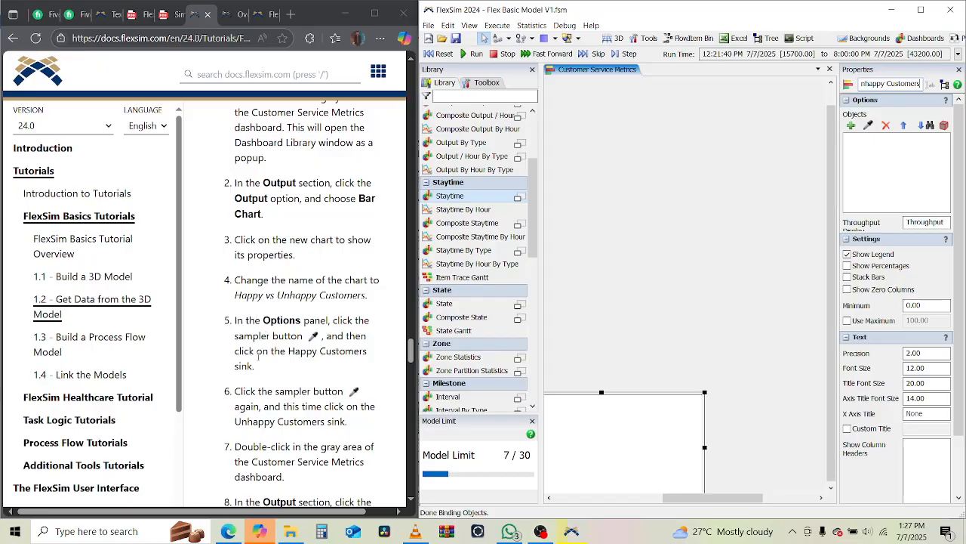
Maximize FlexSim, widen the dashboard, and move the Happy vs Unhappy Customers chart beside the Waiting Line Content Over Time chart, aligned at the top.
click(921, 9)
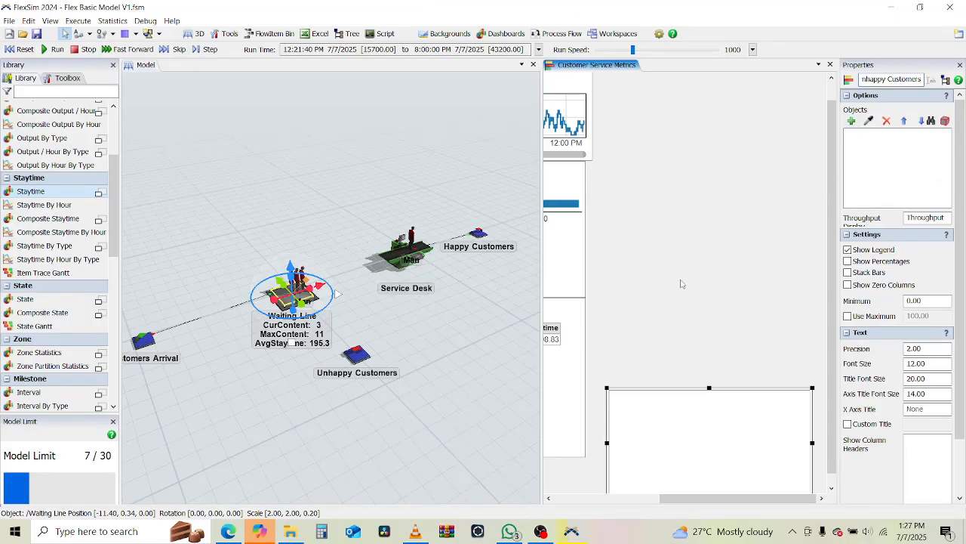
drag(545, 216, 262, 216)
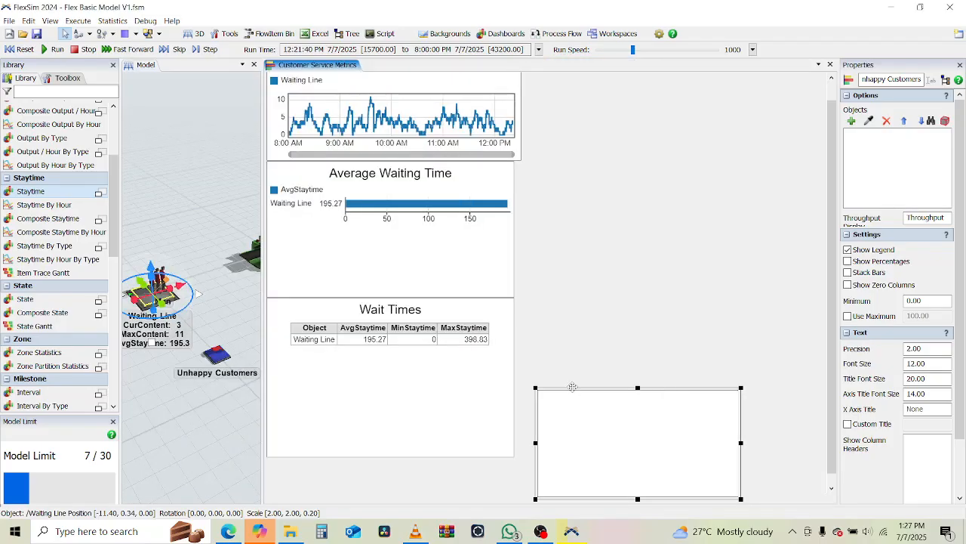
drag(573, 388, 560, 77)
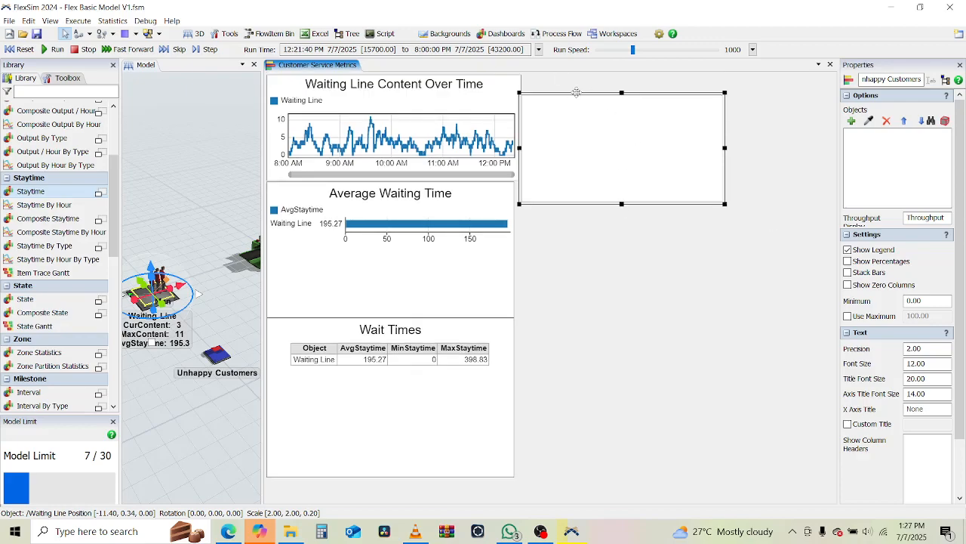
mouse_move(581, 94)
mouse_down()
mouse_move(574, 74)
mouse_move(581, 78)
mouse_up()
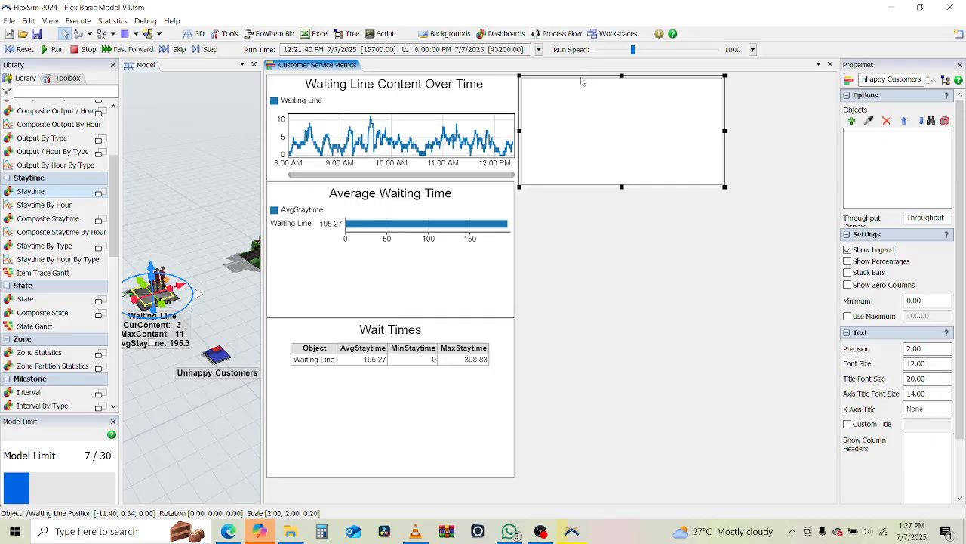
Sample the Unhappy Customers sink as an object of the Happy vs Unhappy Customers chart, and check the tutorial's sampling instructions.
click(869, 121)
click(216, 353)
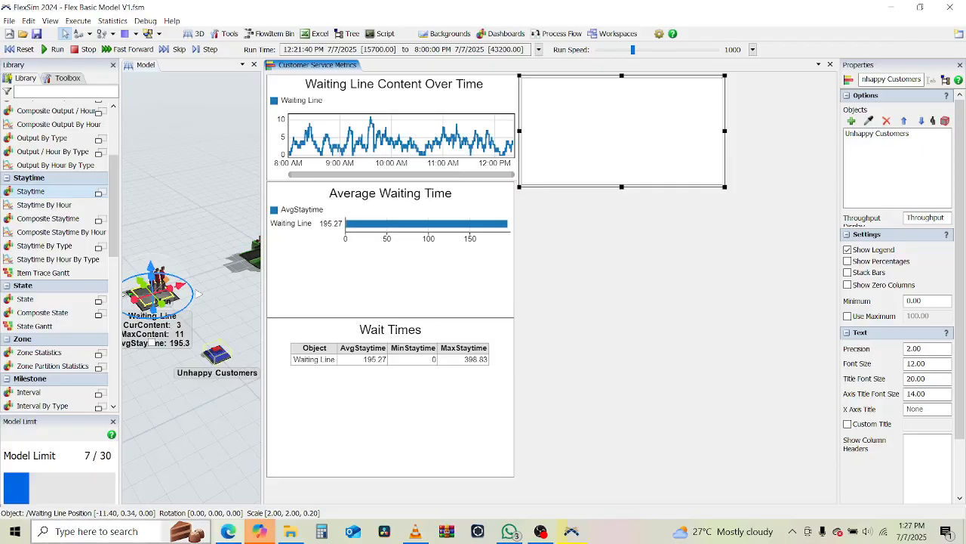
click(228, 531)
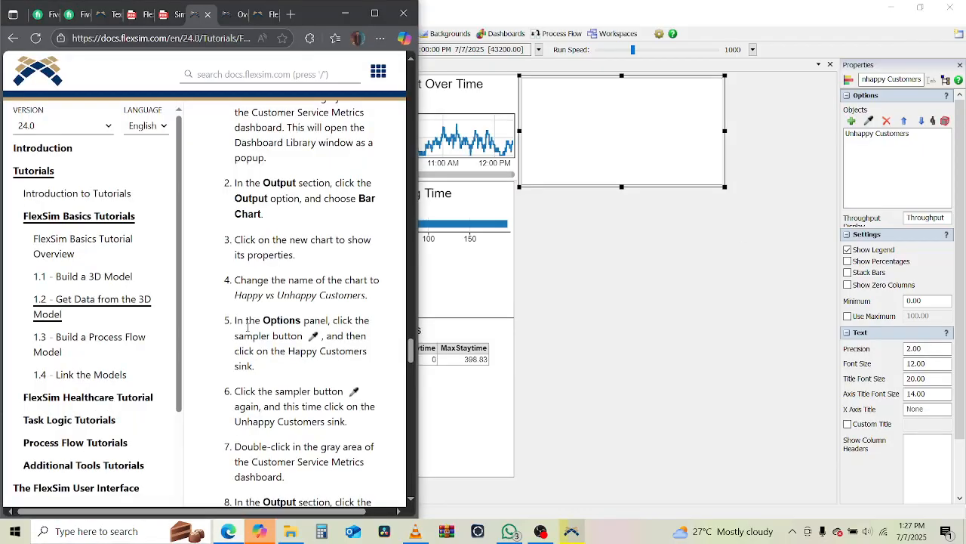
scroll(306, 425, down, 1)
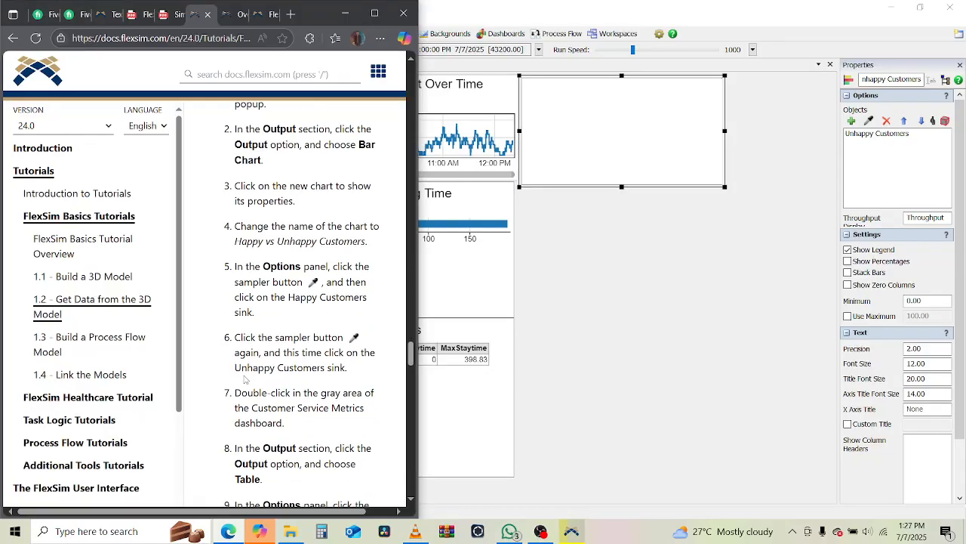
click(815, 227)
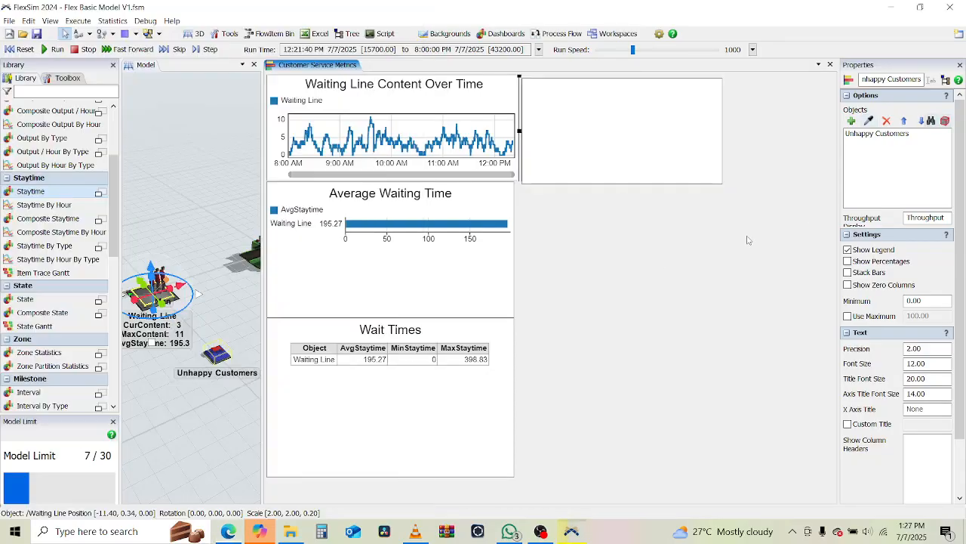
click(599, 166)
click(869, 121)
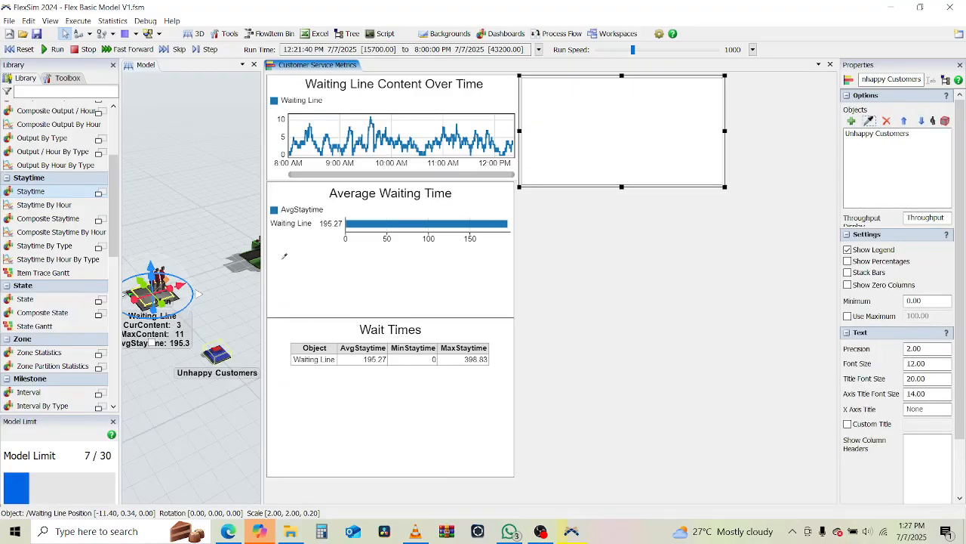
click(308, 274)
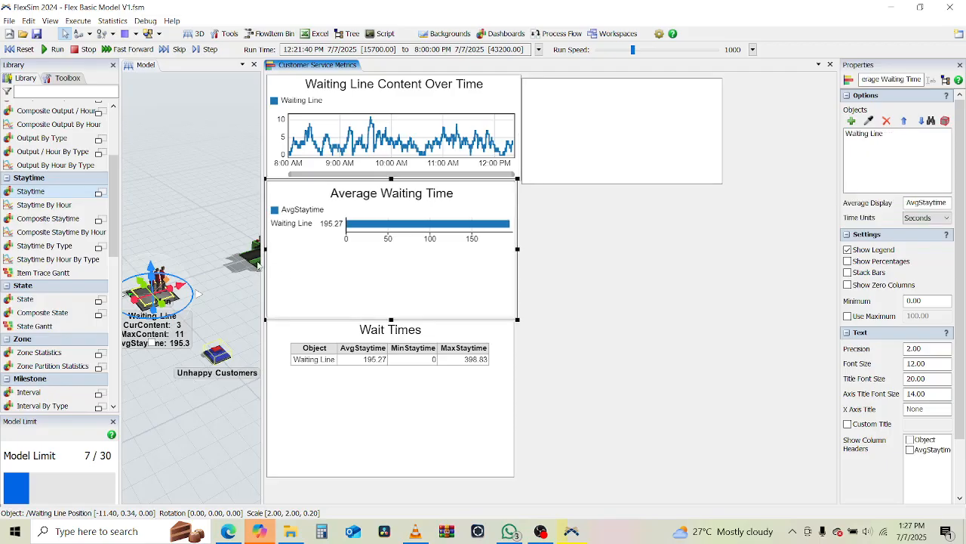
Sample the Happy Customers sink as another object of the Happy vs Unhappy Customers chart, and check the tutorial's remaining output chart instructions.
drag(262, 260, 449, 260)
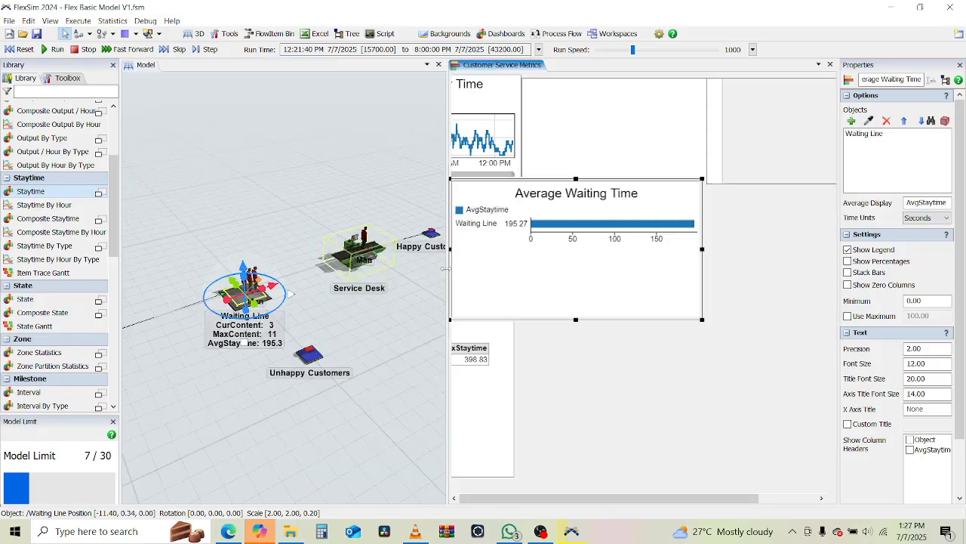
click(777, 151)
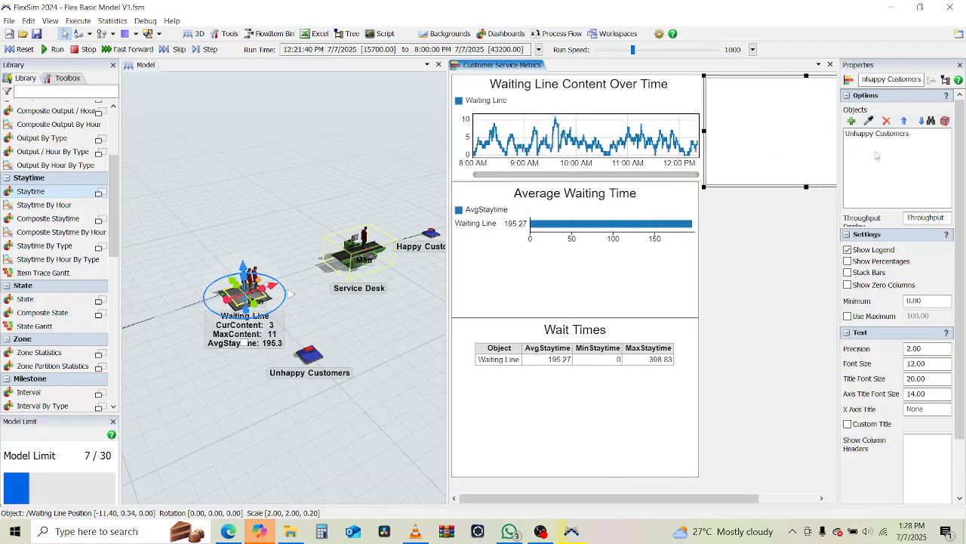
click(868, 121)
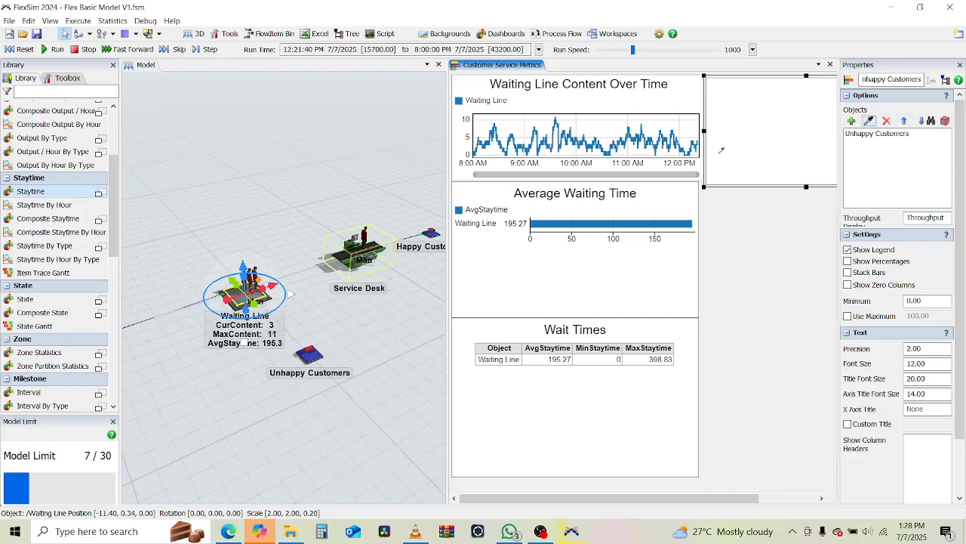
click(432, 232)
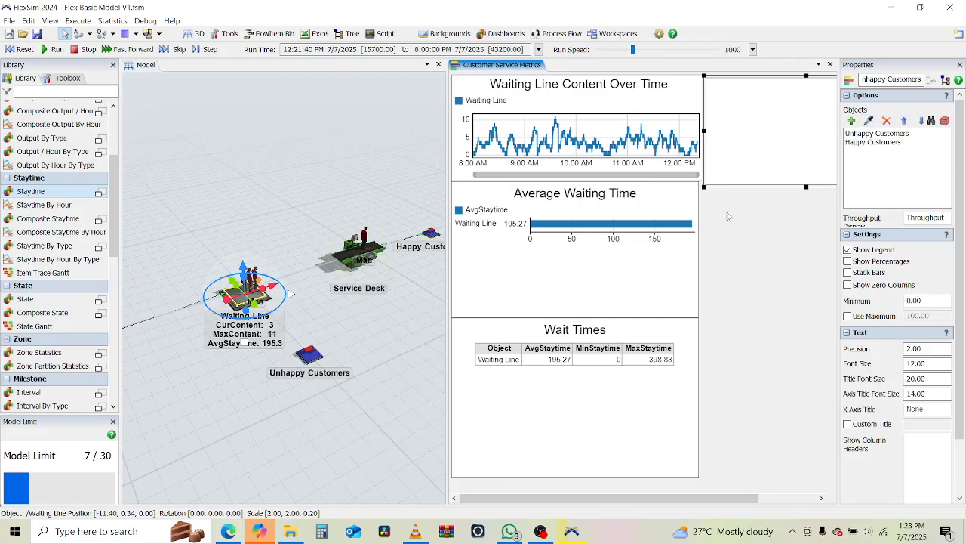
drag(839, 196, 602, 196)
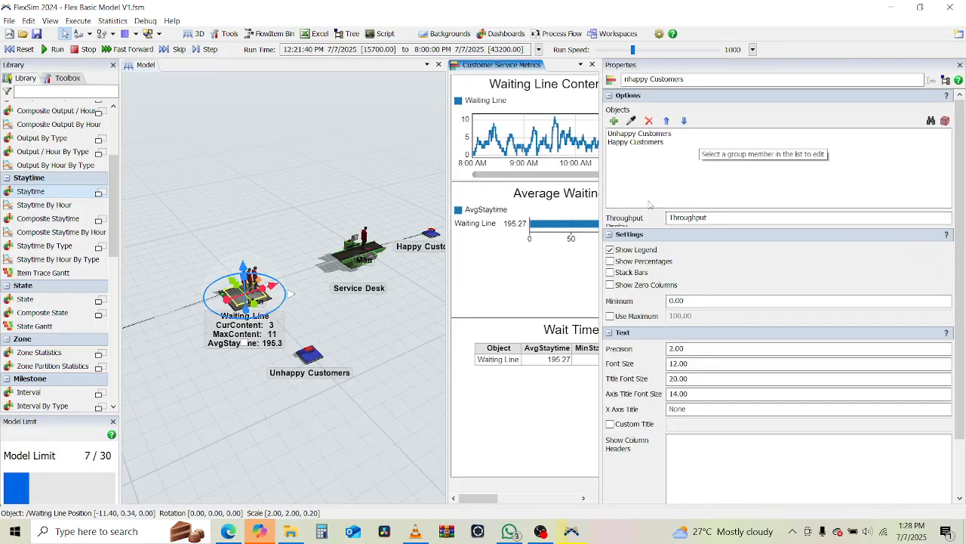
click(228, 531)
scroll(294, 358, down, 2)
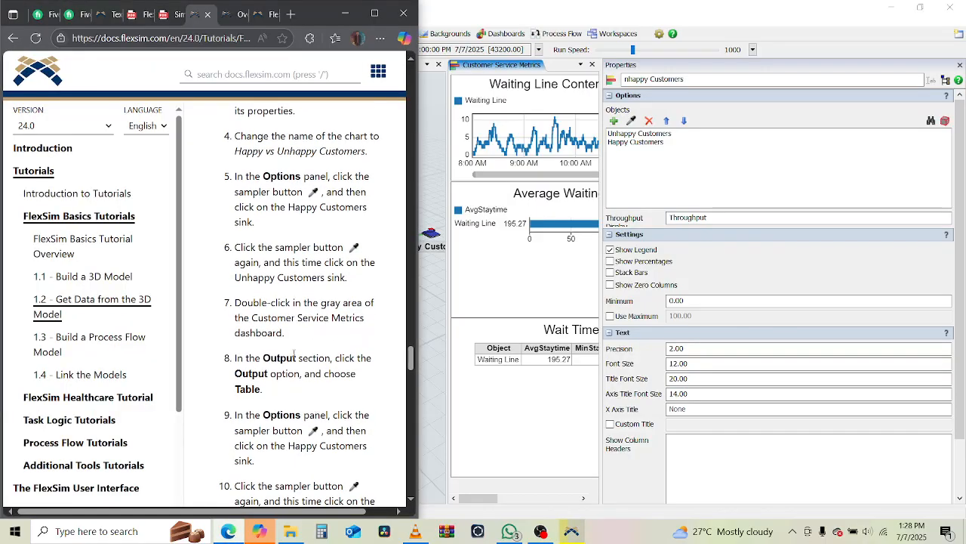
scroll(285, 333, down, 3)
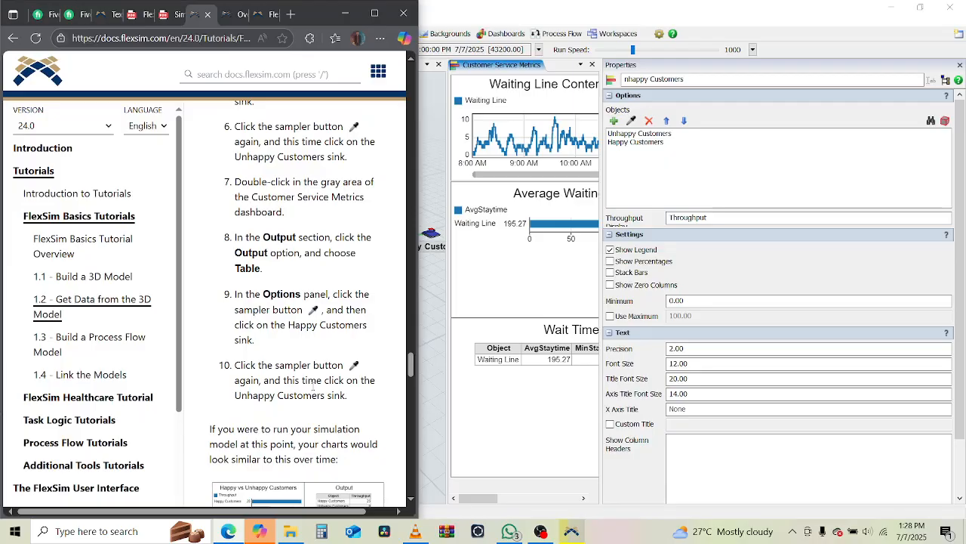
scroll(280, 416, down, 4)
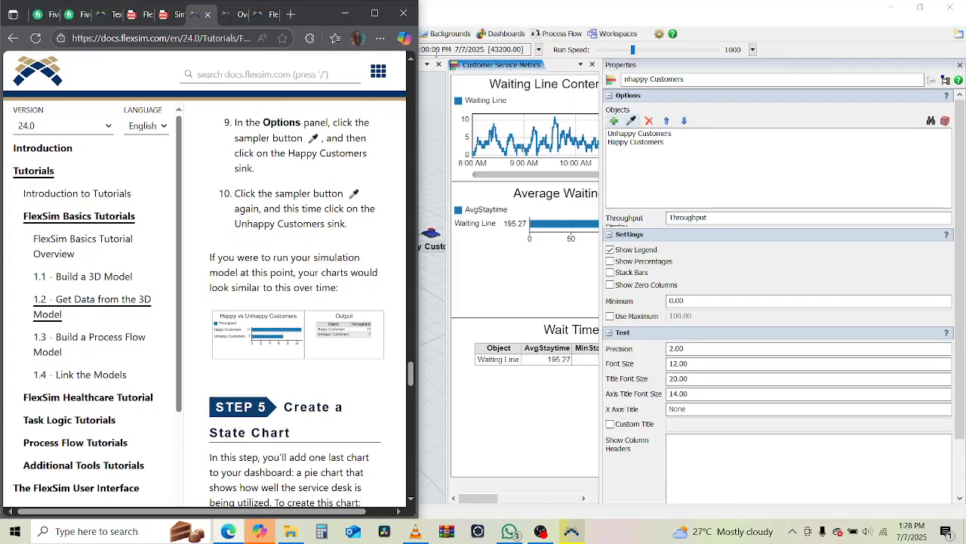
Reset and run the model, and widen the dashboard to show the whole Happy vs Unhappy Customers chart.
click(532, 4)
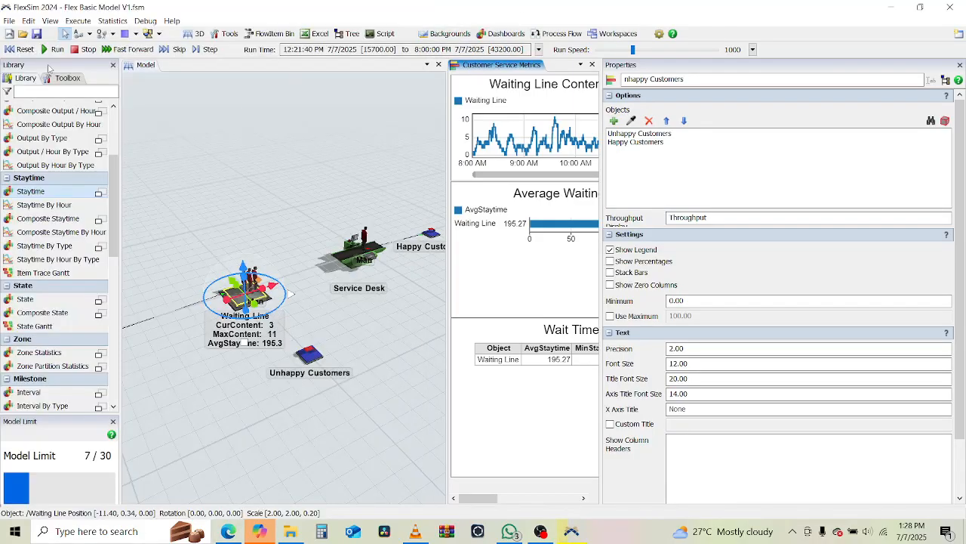
click(20, 49)
click(54, 49)
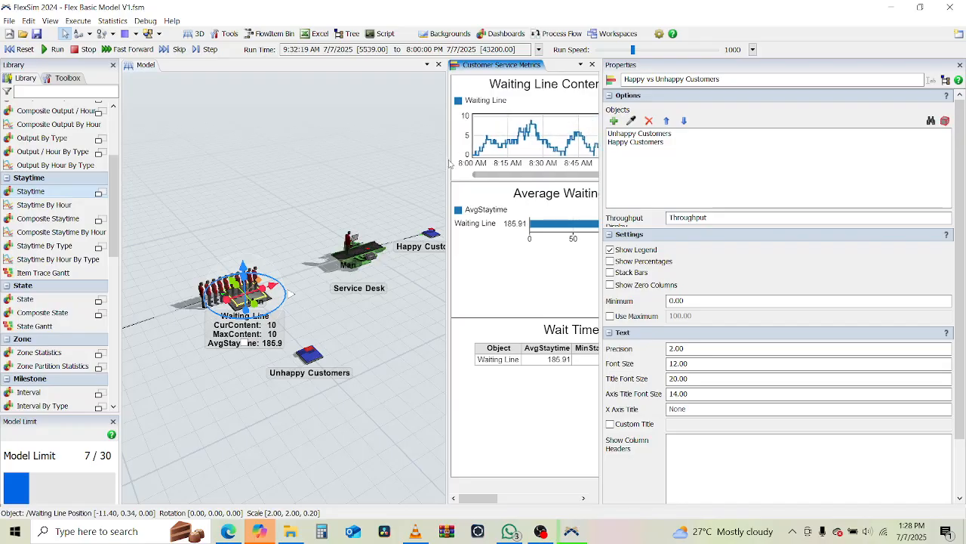
drag(447, 162, 205, 162)
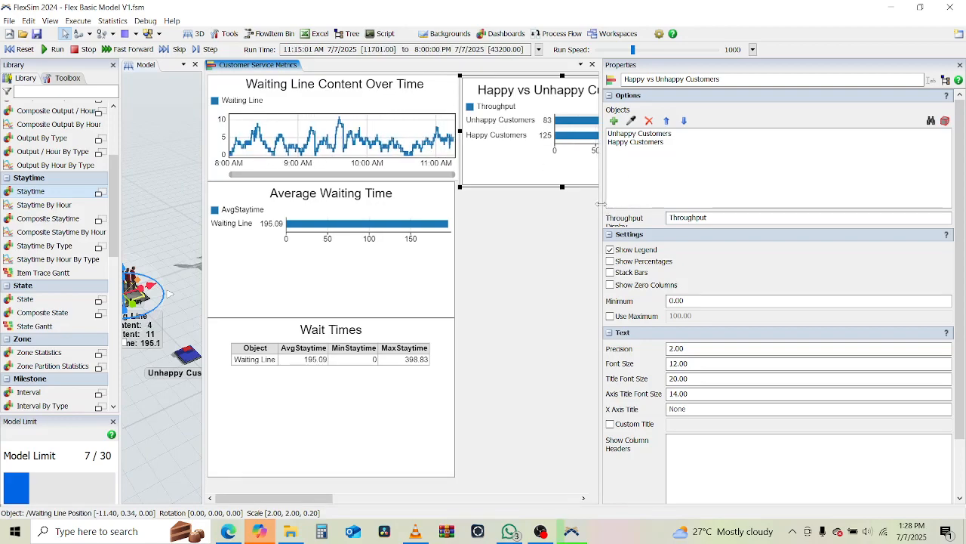
drag(728, 213, 729, 213)
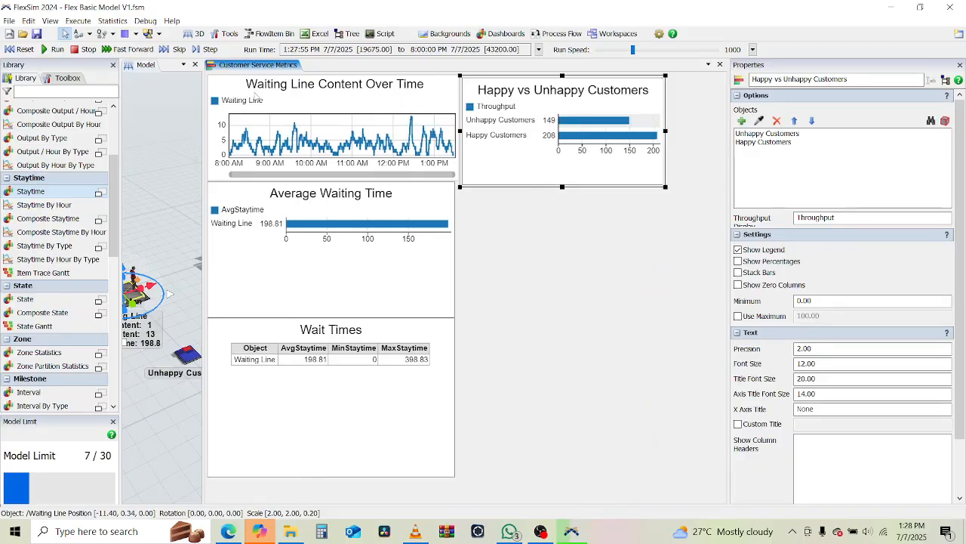
Read the tutorial's Step 5 on creating a state chart and add a State pie chart to the gray area of the dashboard.
click(228, 531)
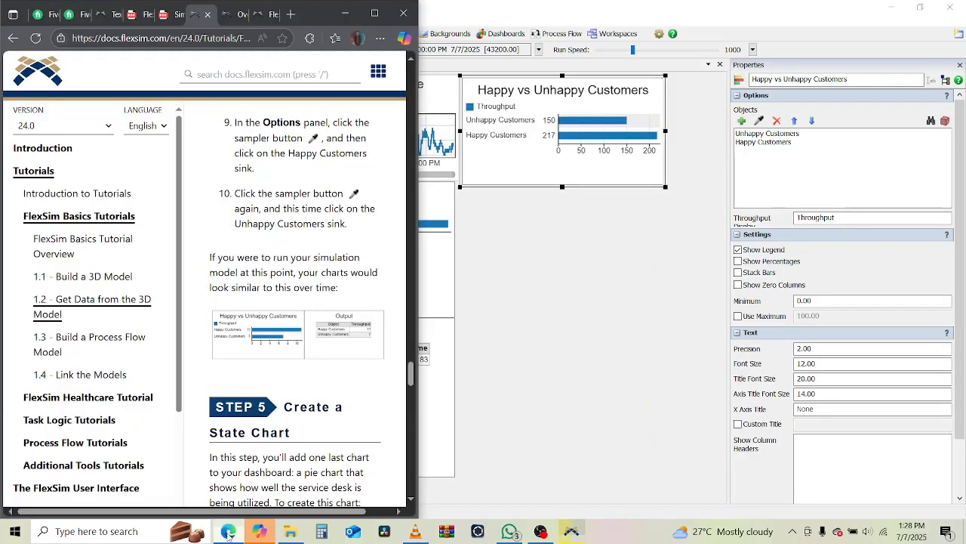
scroll(348, 429, down, 4)
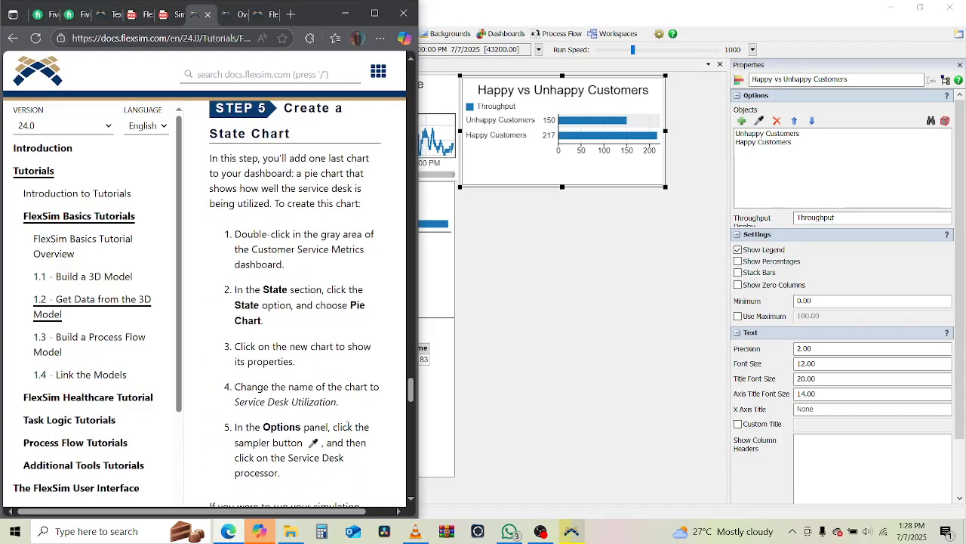
scroll(251, 161, up, 1)
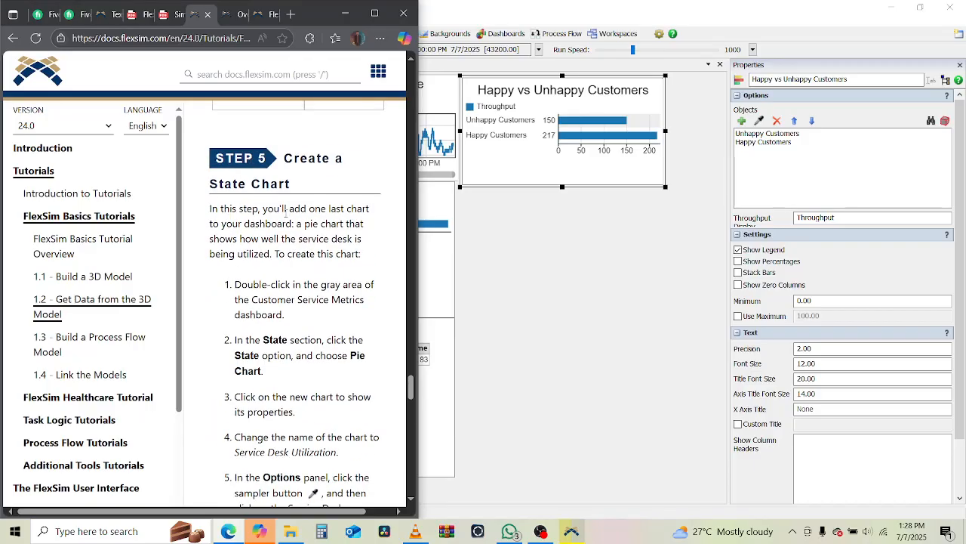
drag(285, 213, 363, 225)
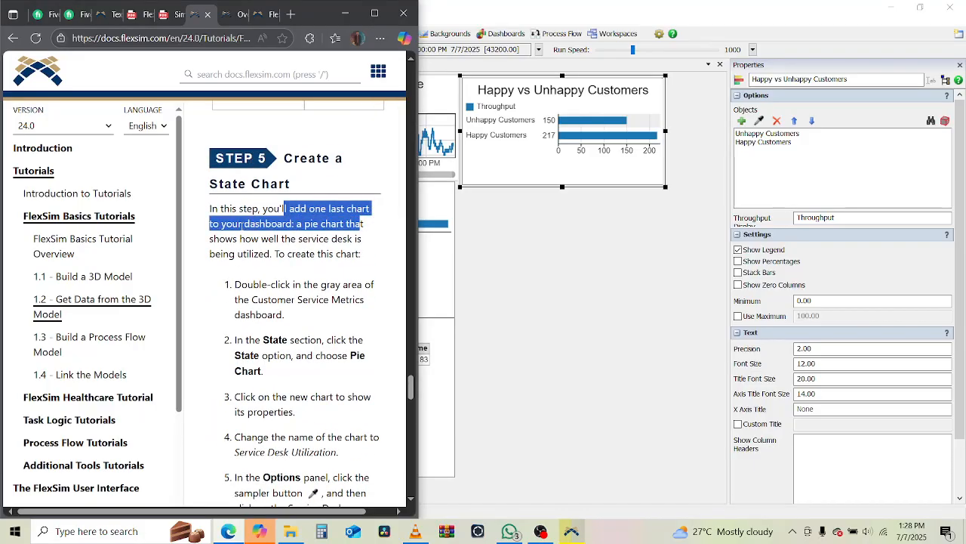
drag(225, 240, 360, 254)
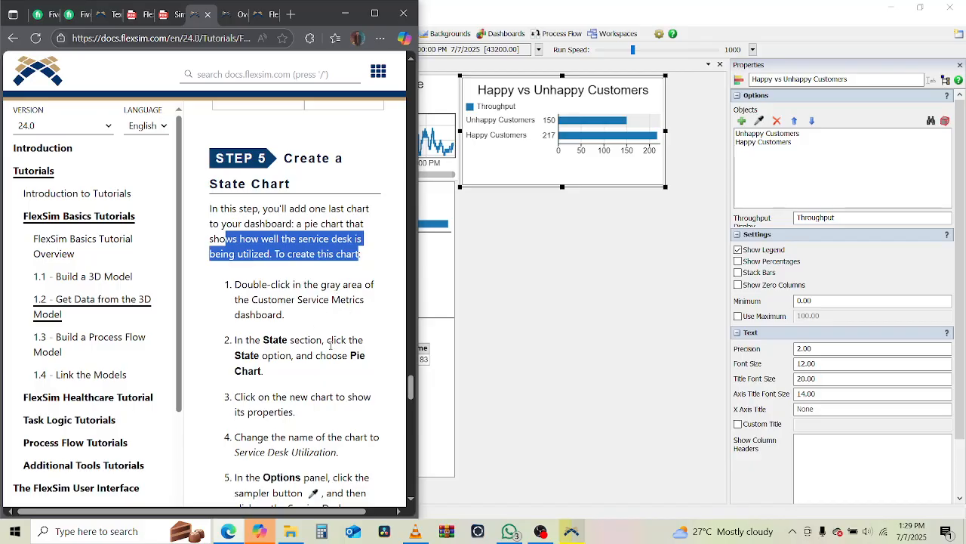
click(562, 294)
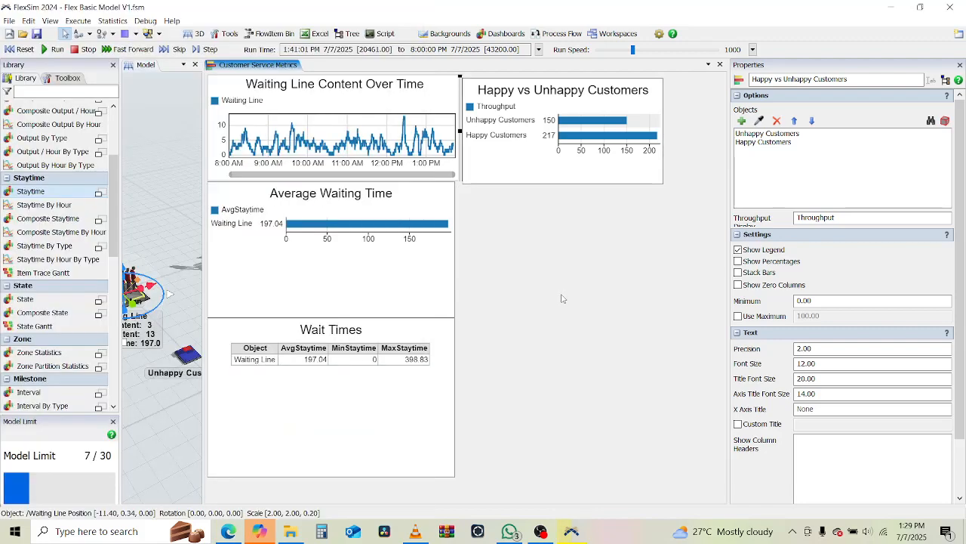
double_click(561, 298)
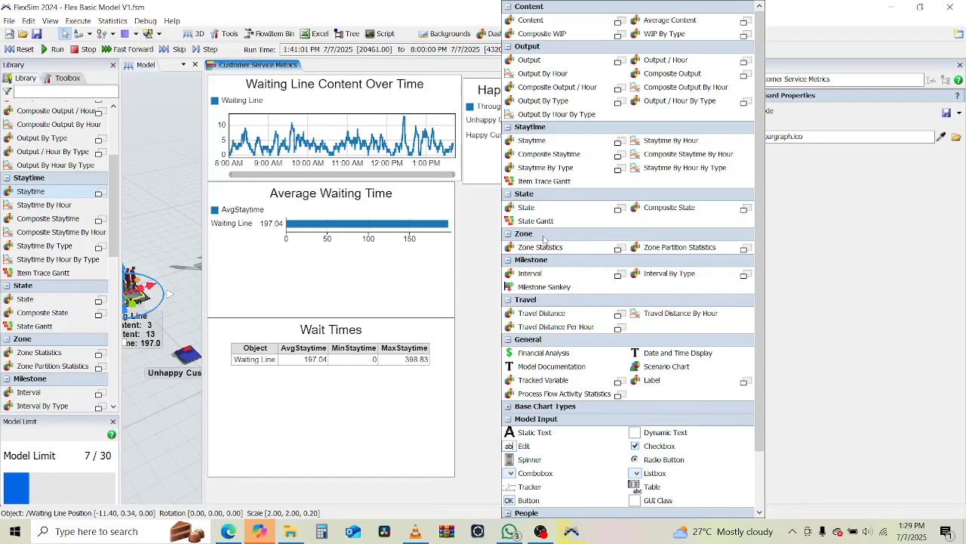
click(527, 209)
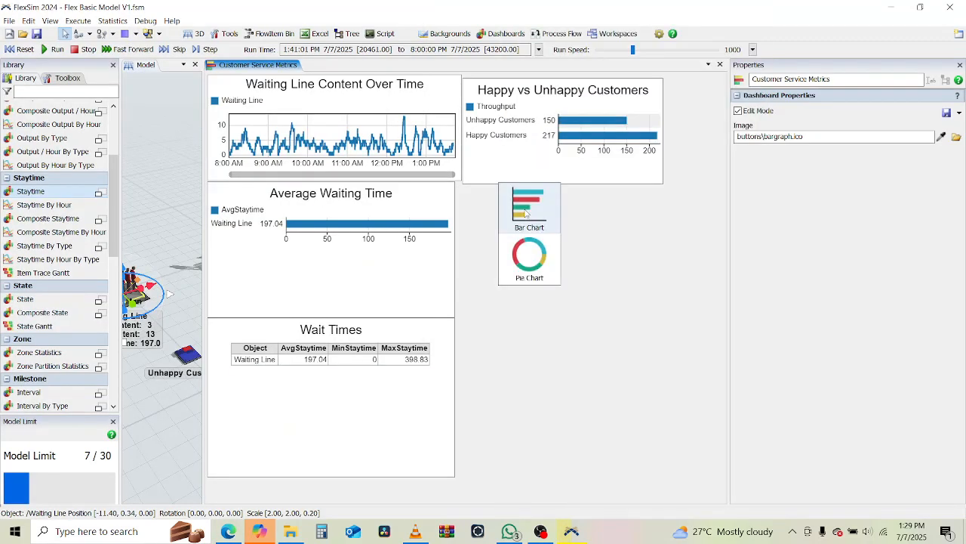
click(532, 259)
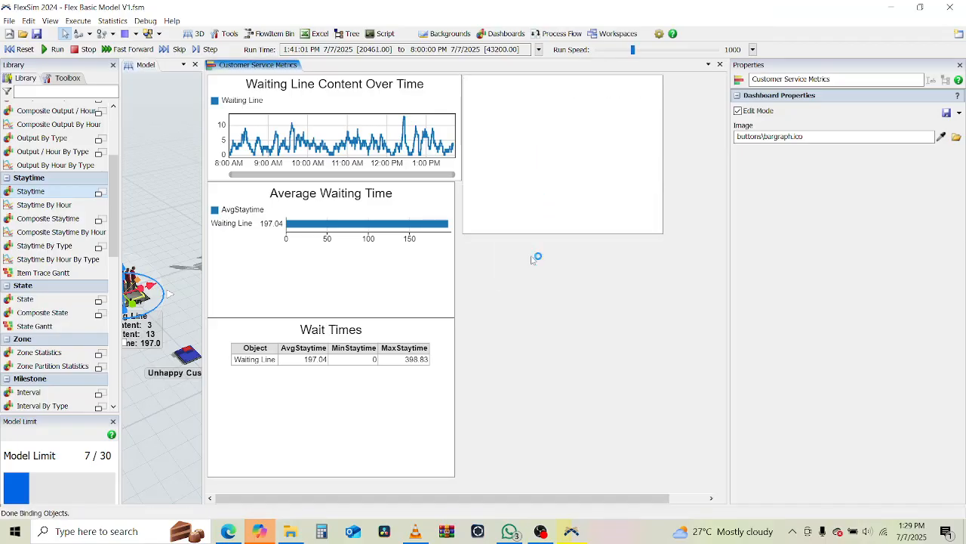
Move the new State pie chart below the Happy vs Unhappy Customers chart, beside the Average Waiting Time chart.
click(549, 164)
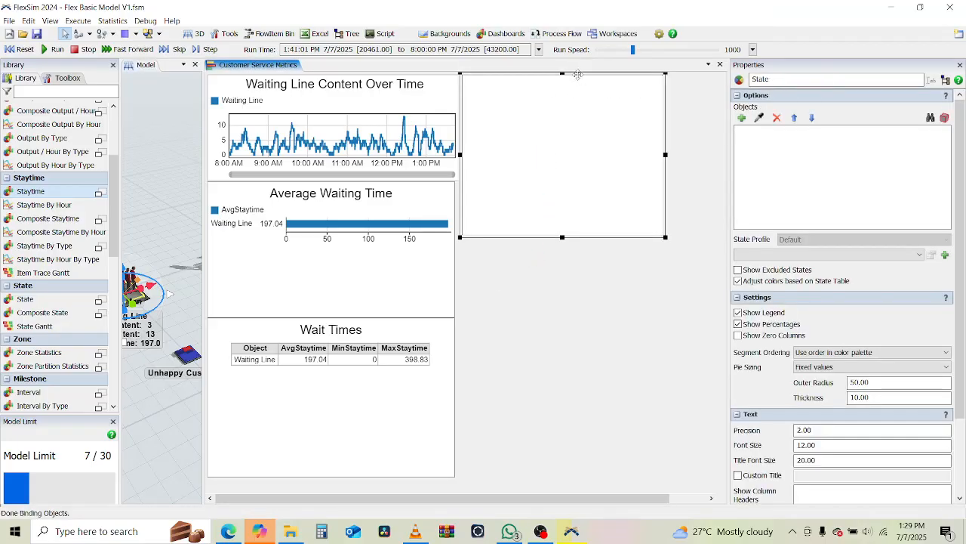
drag(580, 76, 582, 189)
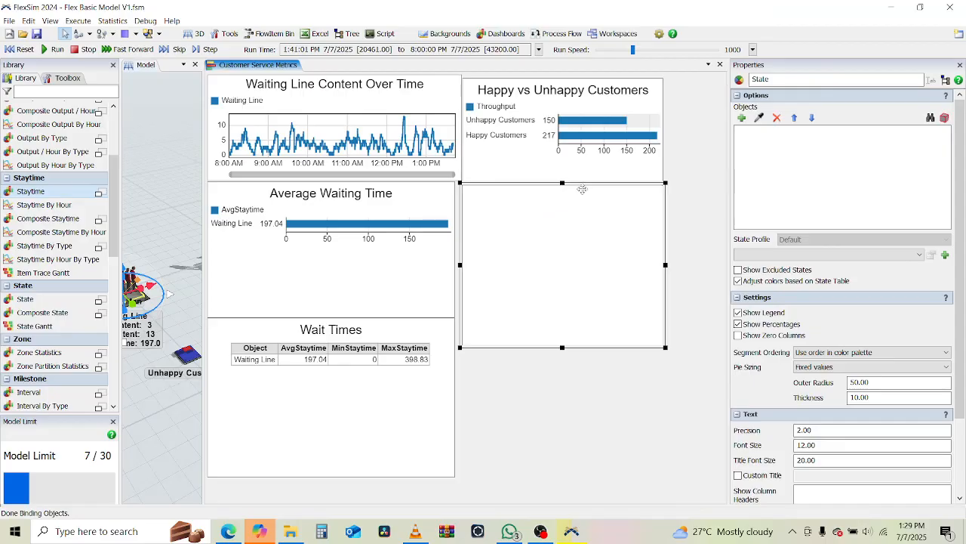
drag(576, 188, 576, 188)
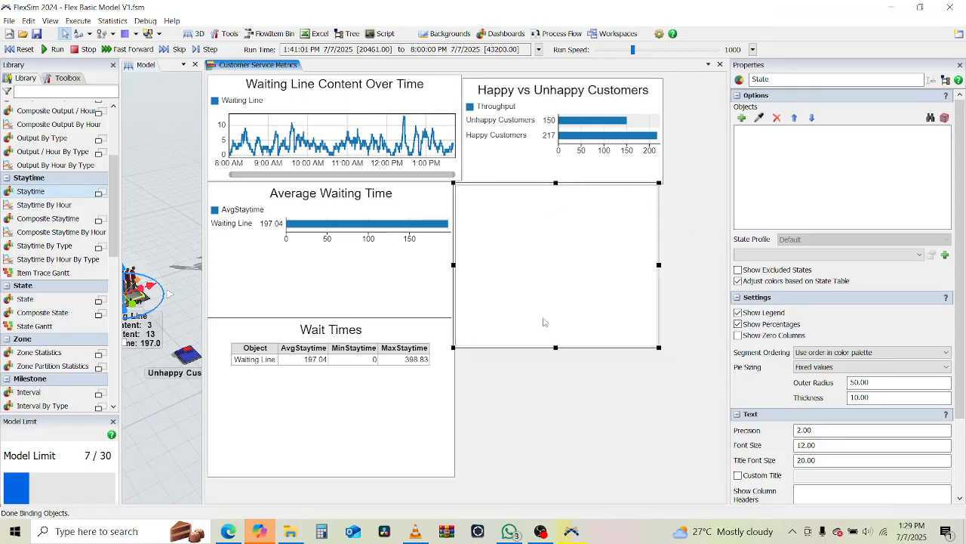
Check the tutorial for the pie chart's name and rename the State chart as Service Desk Utilization.
click(228, 531)
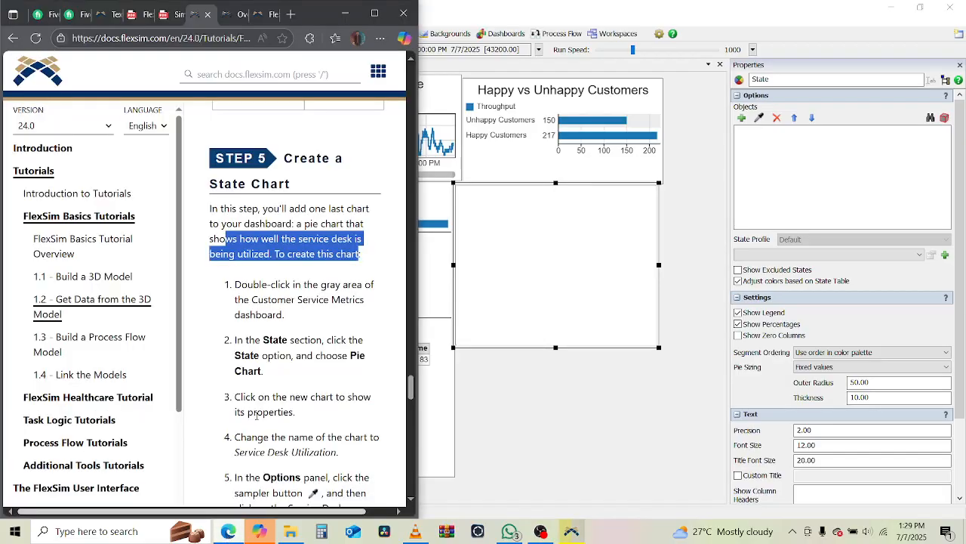
scroll(290, 331, down, 3)
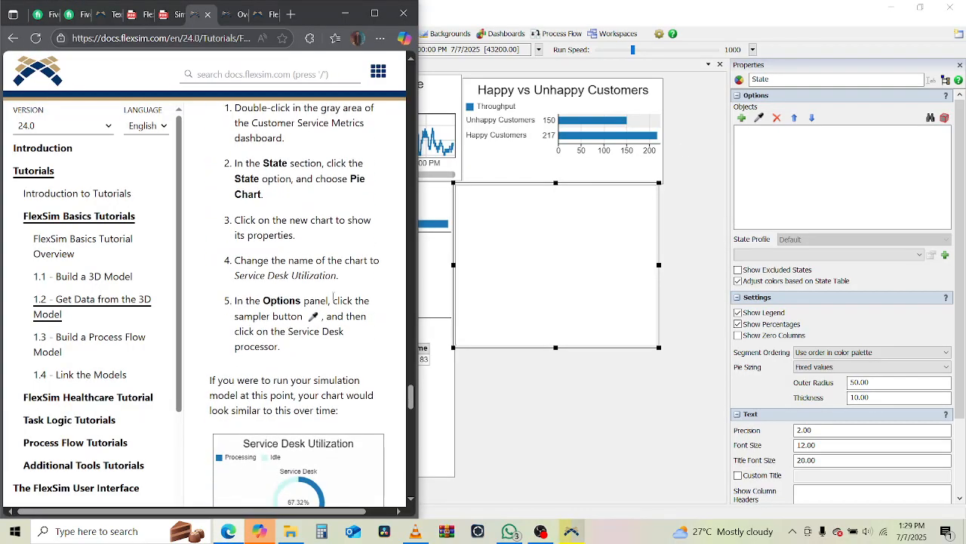
double_click(804, 79)
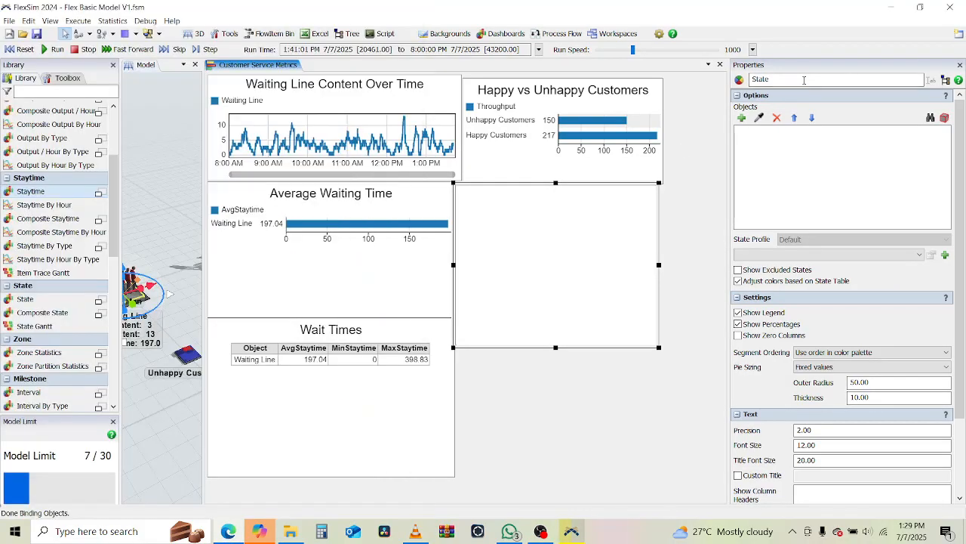
text(Service Desk Uti)
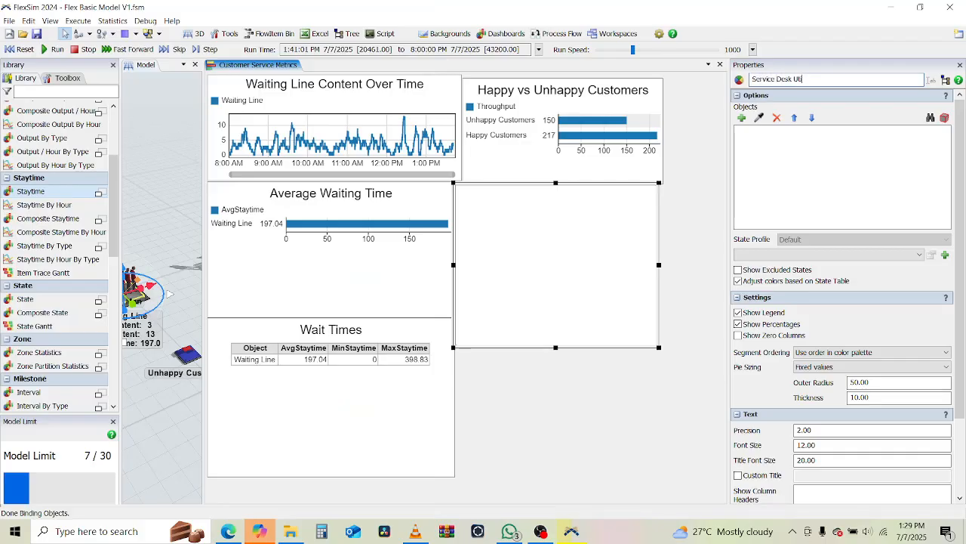
text(lization)
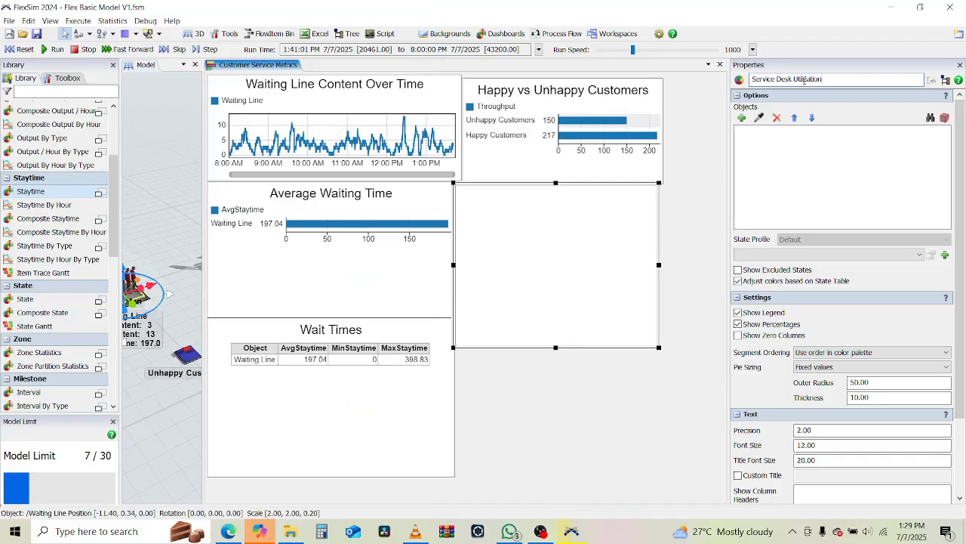
Sample the Service Desk processor as the object of the Service Desk Utilization chart, and check the tutorial's expected result.
click(230, 533)
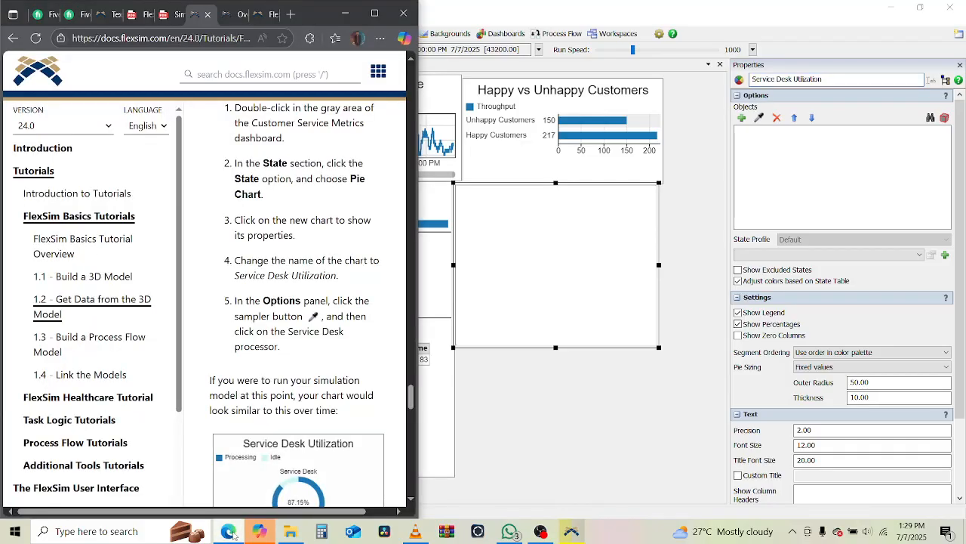
click(570, 442)
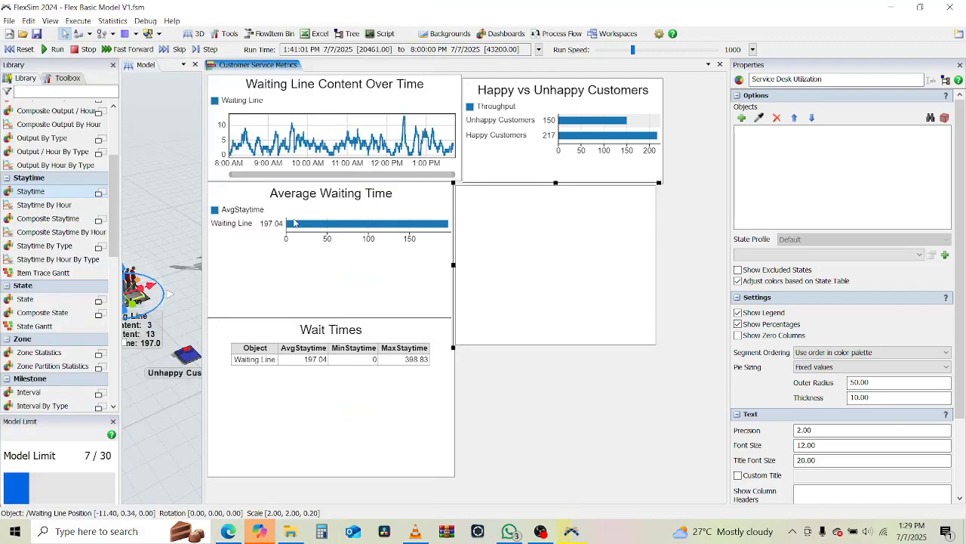
drag(204, 219, 461, 219)
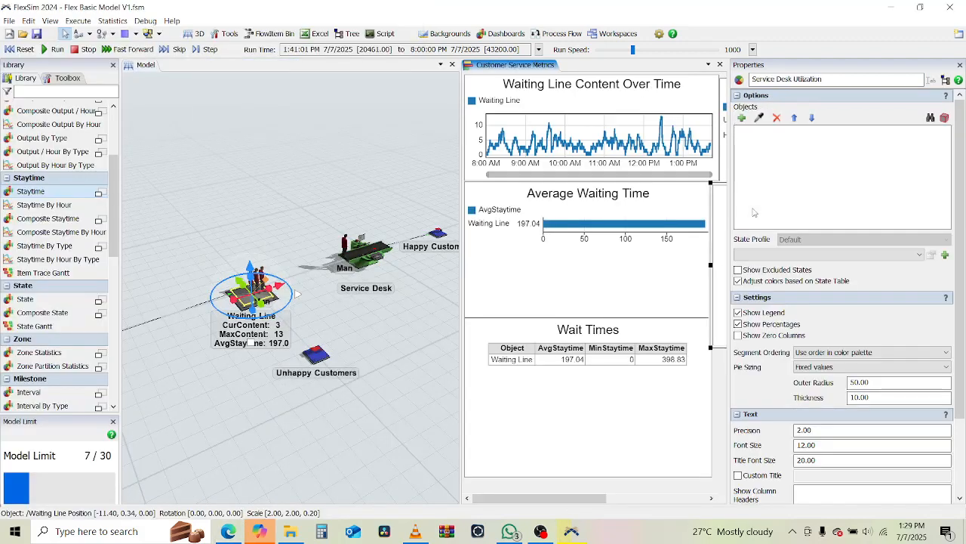
click(760, 117)
click(369, 261)
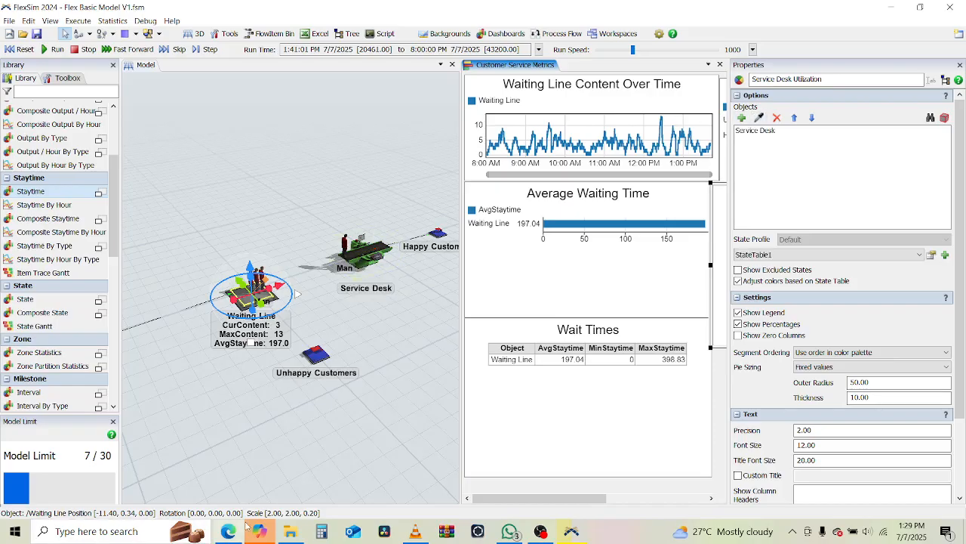
click(224, 535)
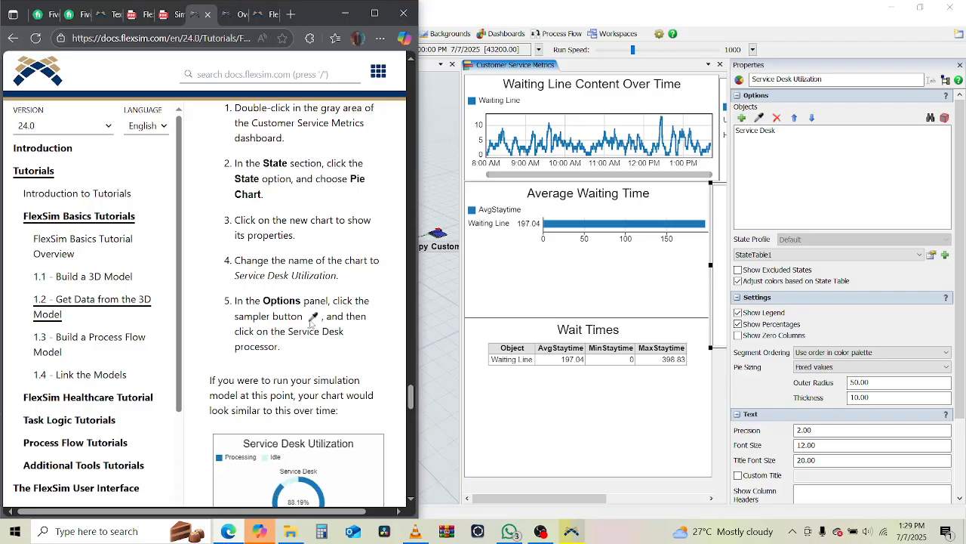
scroll(340, 358, down, 2)
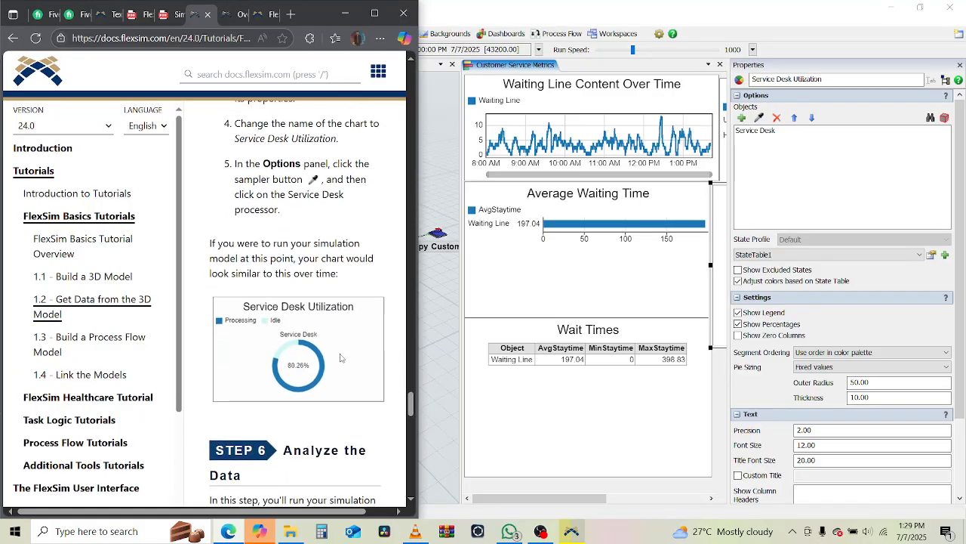
Return to FlexSim, reset the model, widen the Customer Service Metrics dashboard to show all charts, and run the simulation.
click(442, 42)
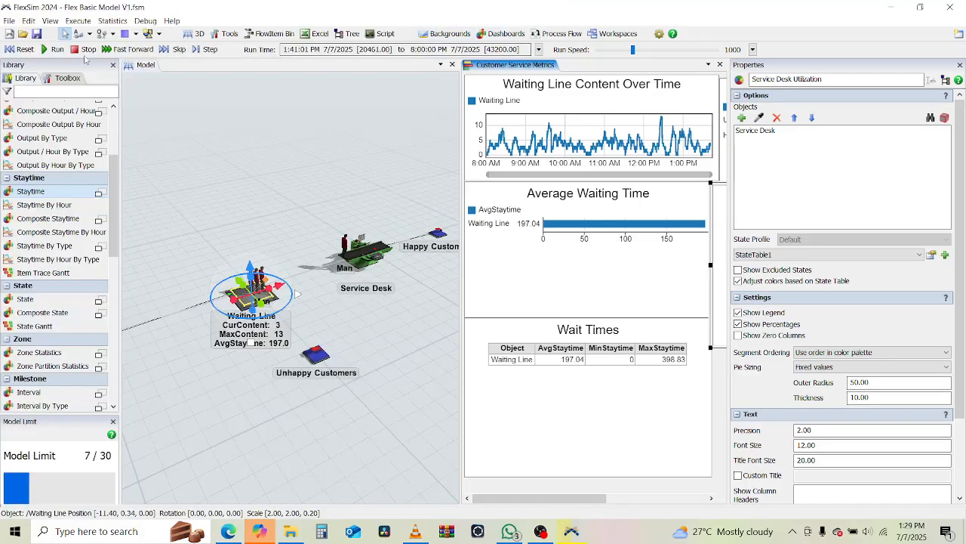
click(21, 50)
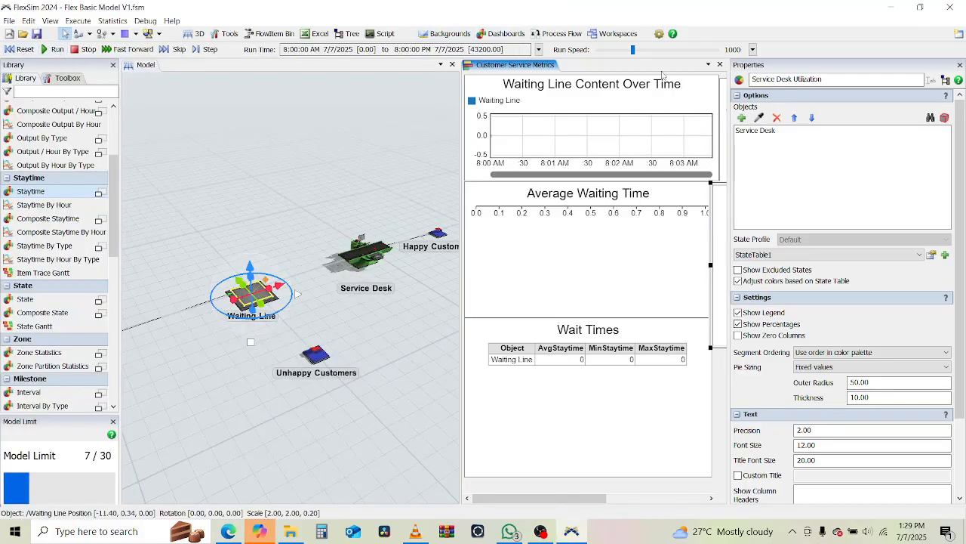
click(464, 138)
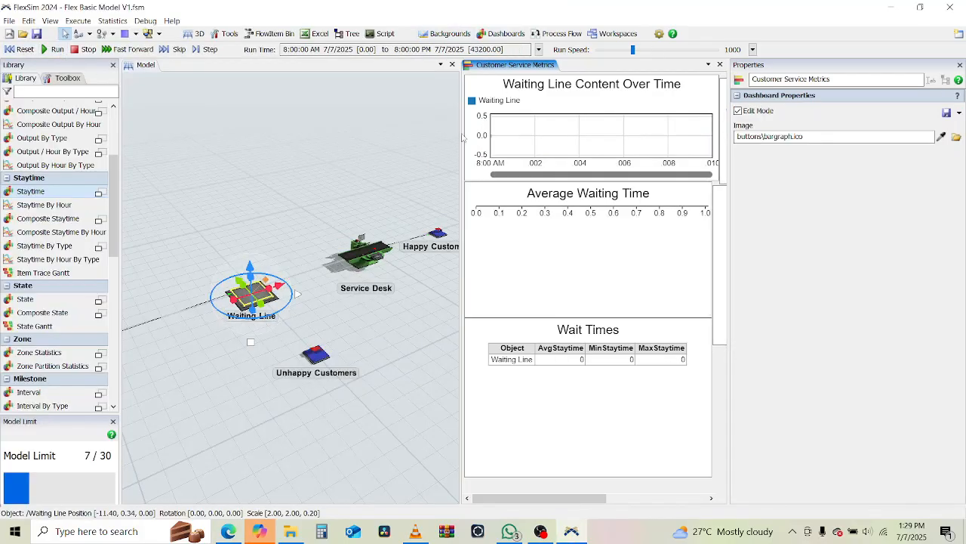
drag(460, 134, 209, 134)
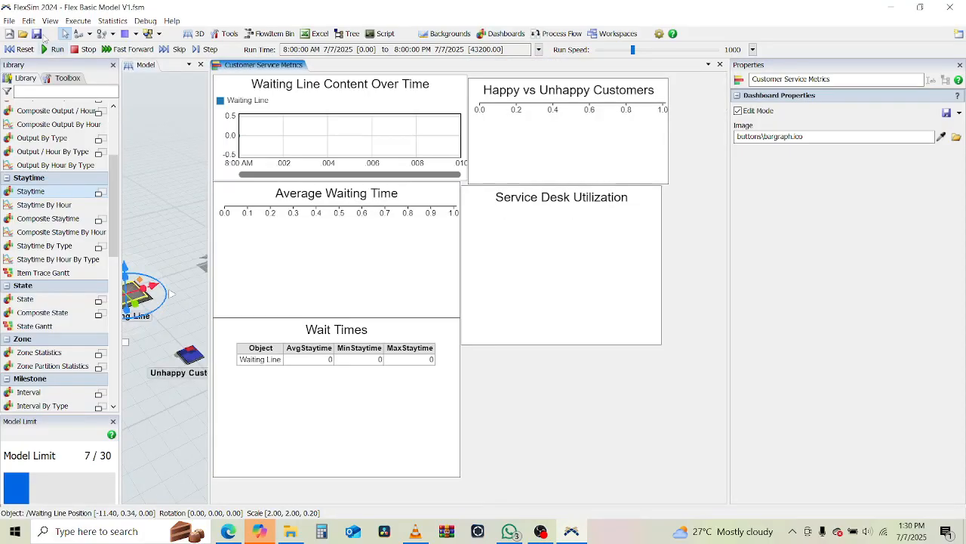
click(54, 49)
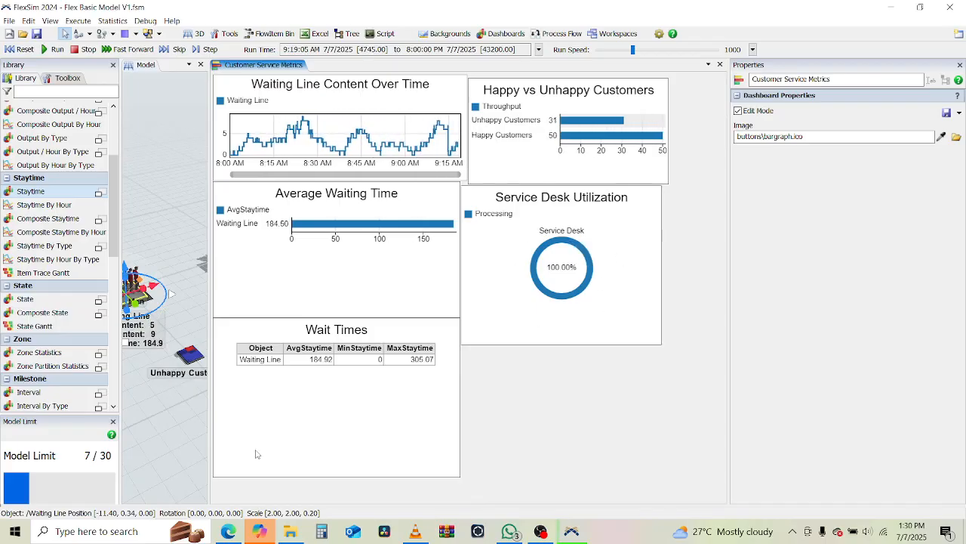
Switch to the tutorial in Microsoft Edge and read the introduction of Step 6, Analyze the Data.
key(alt+Tab)
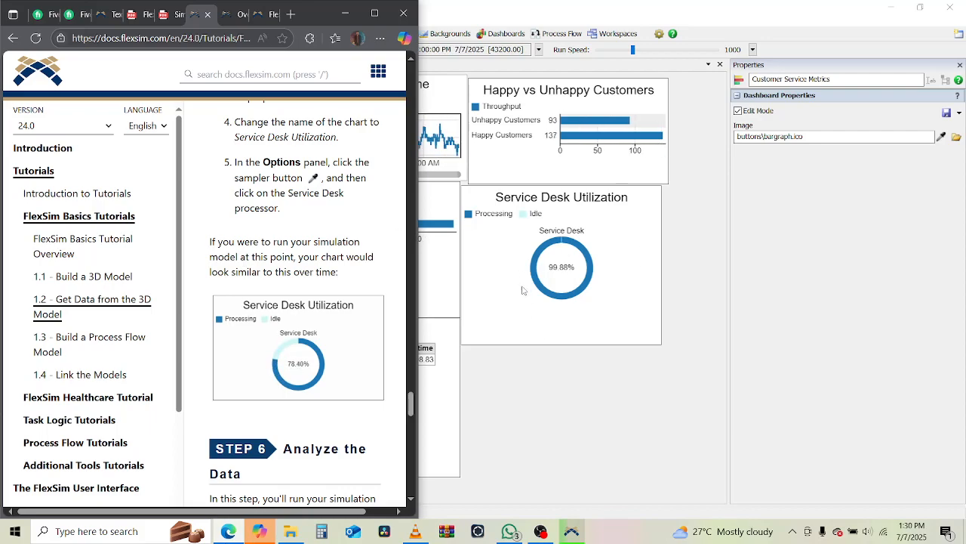
scroll(235, 272, down, 2)
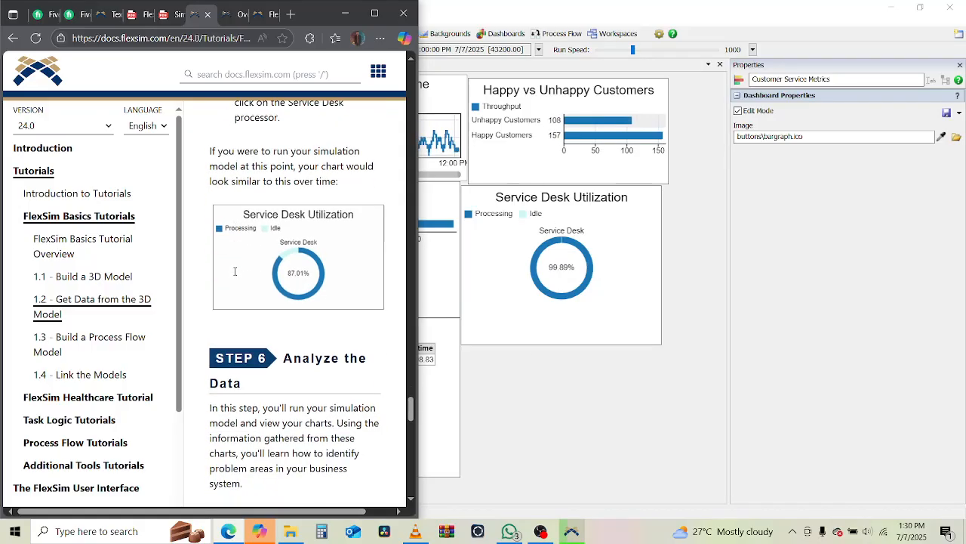
scroll(234, 271, down, 5)
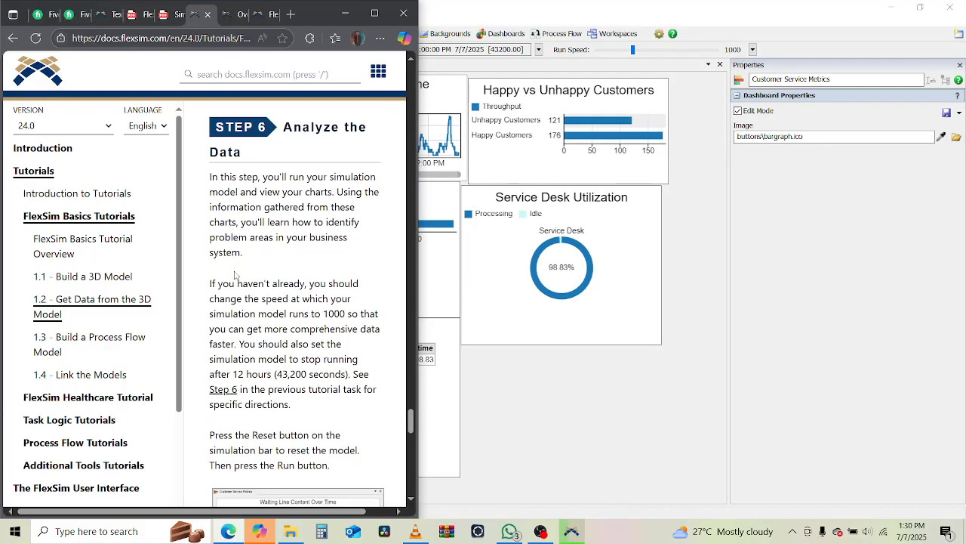
scroll(235, 272, up, 5)
scroll(235, 272, right, 1)
scroll(235, 272, down, 1)
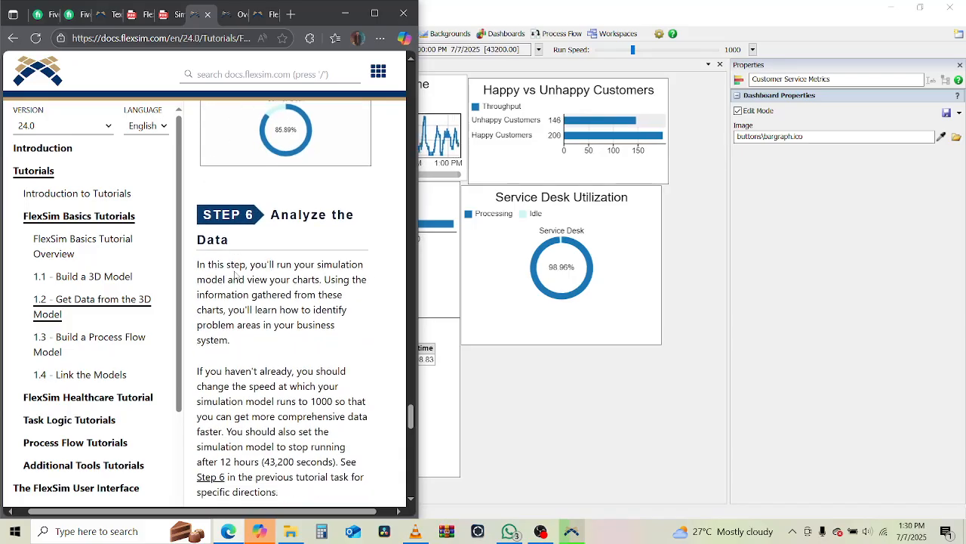
scroll(207, 284, down, 1)
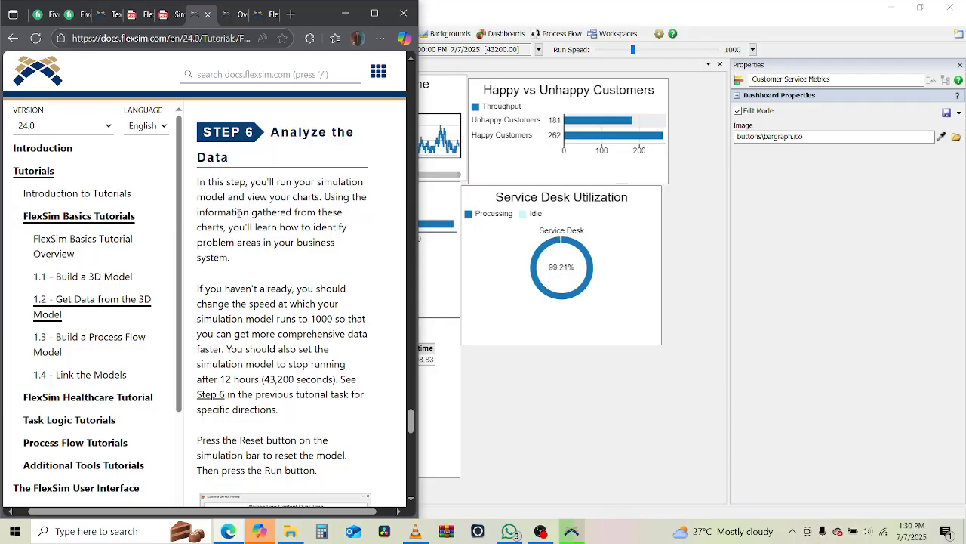
drag(237, 212, 347, 227)
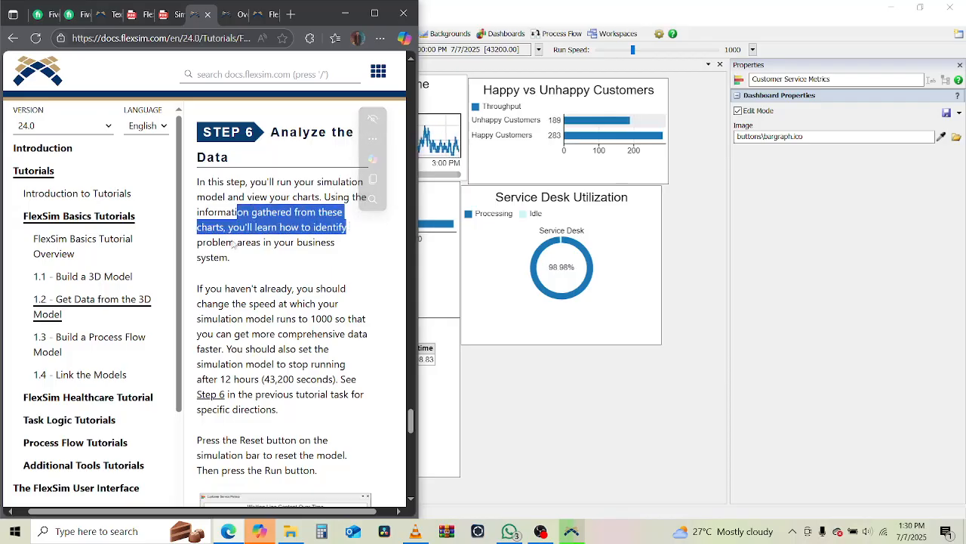
drag(240, 242, 330, 250)
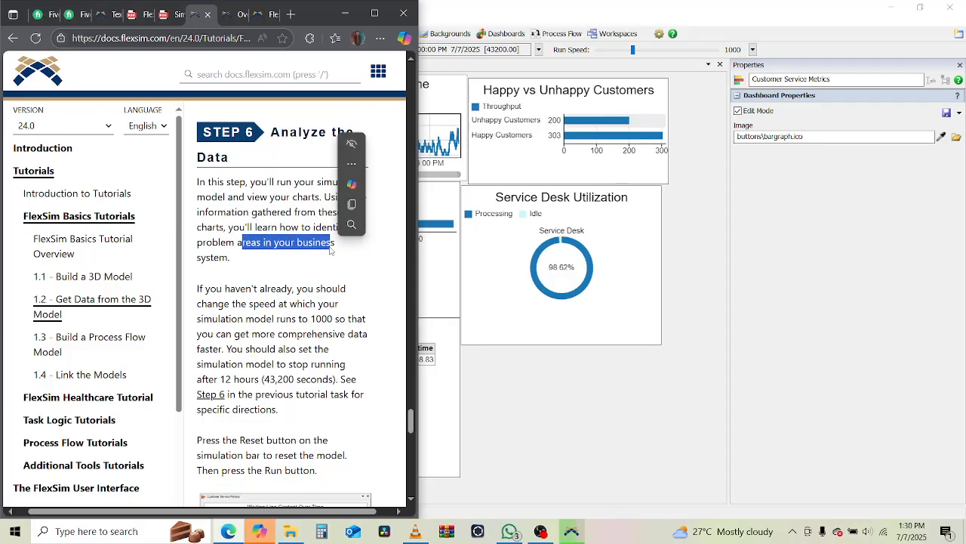
scroll(299, 337, down, 1)
click(246, 255)
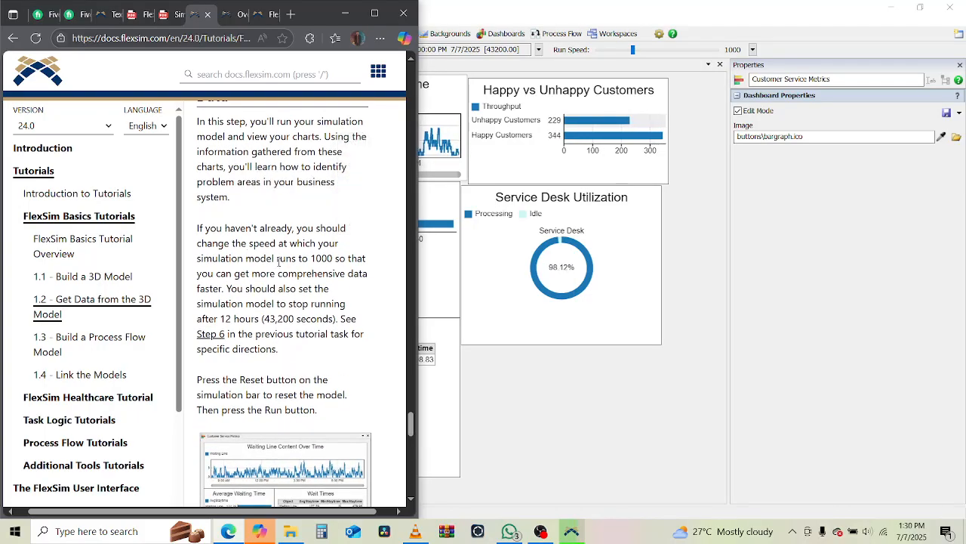
Read the tutorial's run speed and stop time instructions, then its analysis of the results through to the conclusion.
drag(292, 258, 361, 258)
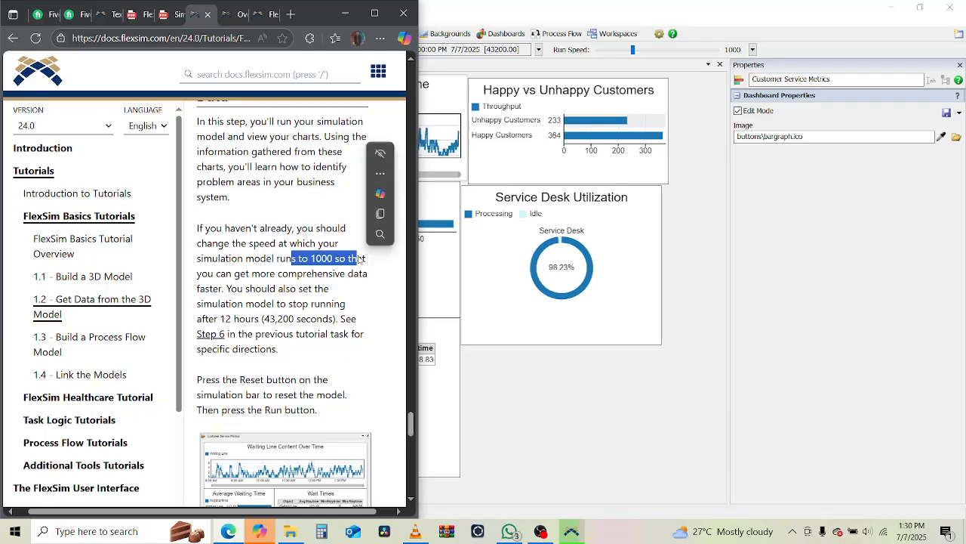
drag(206, 273, 301, 291)
drag(230, 289, 261, 320)
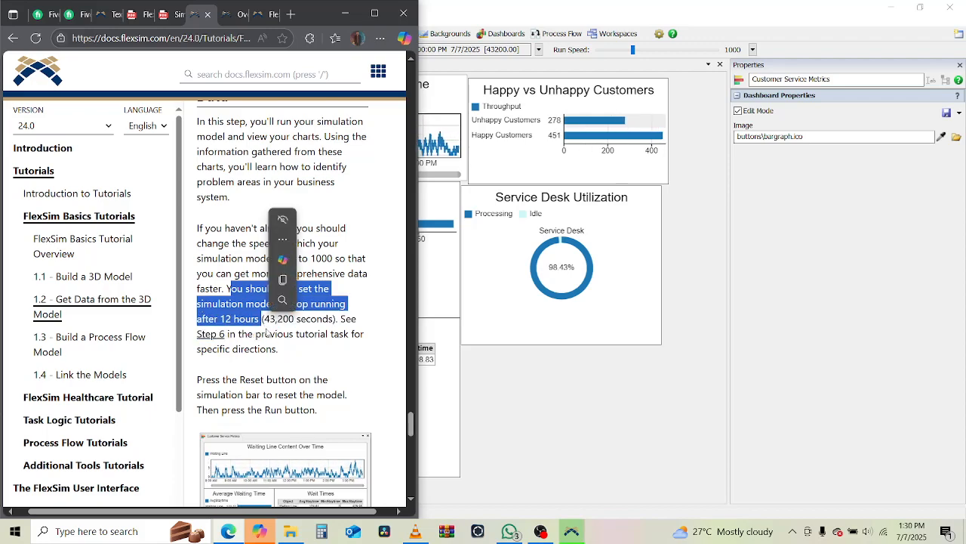
scroll(267, 332, down, 2)
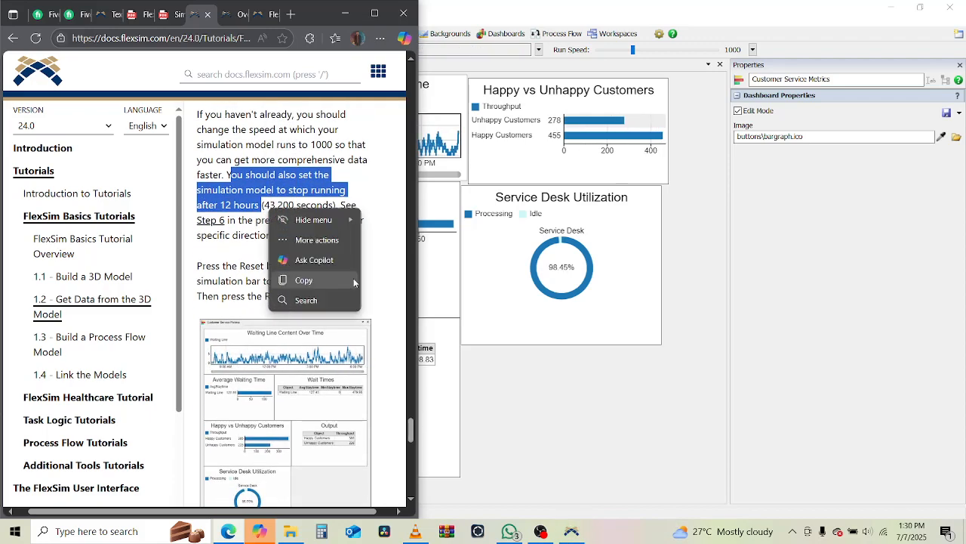
click(354, 281)
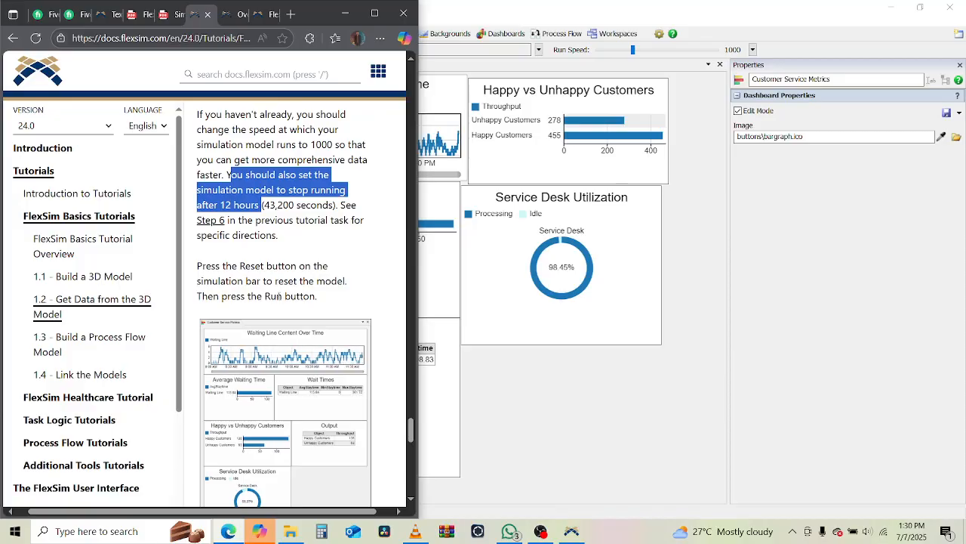
scroll(218, 310, down, 3)
scroll(217, 310, down, 2)
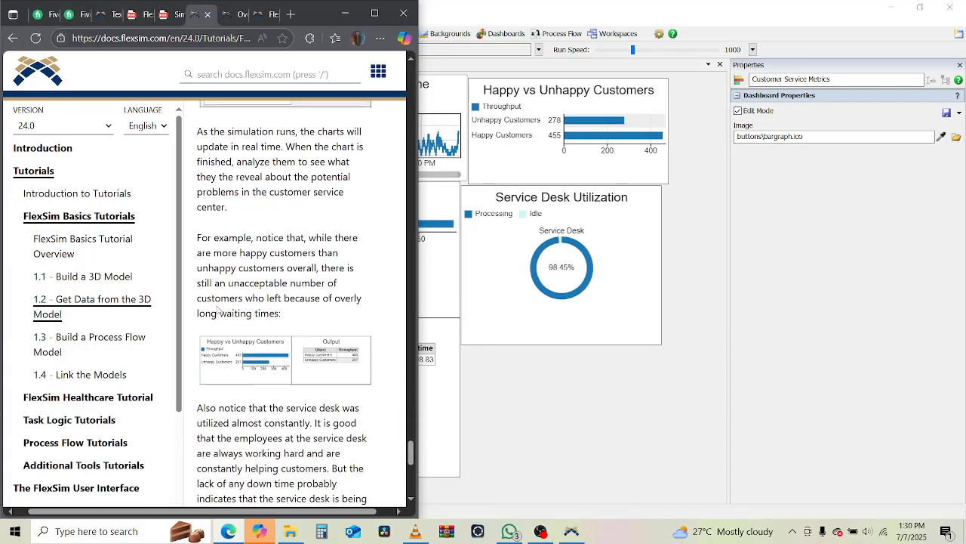
scroll(216, 310, down, 6)
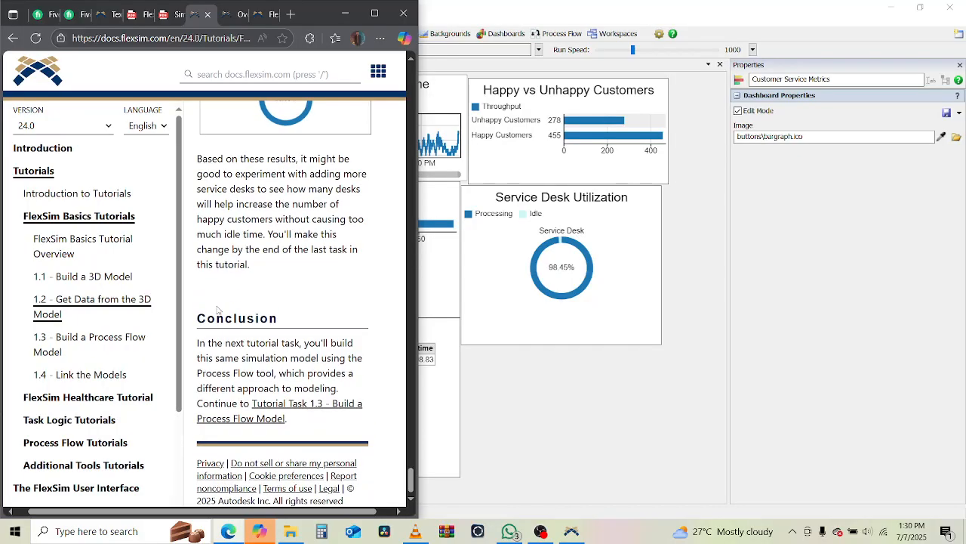
Return to FlexSim and examine the run time and the dashboard charts for waiting times, happy versus unhappy customers and service desk utilization.
click(783, 28)
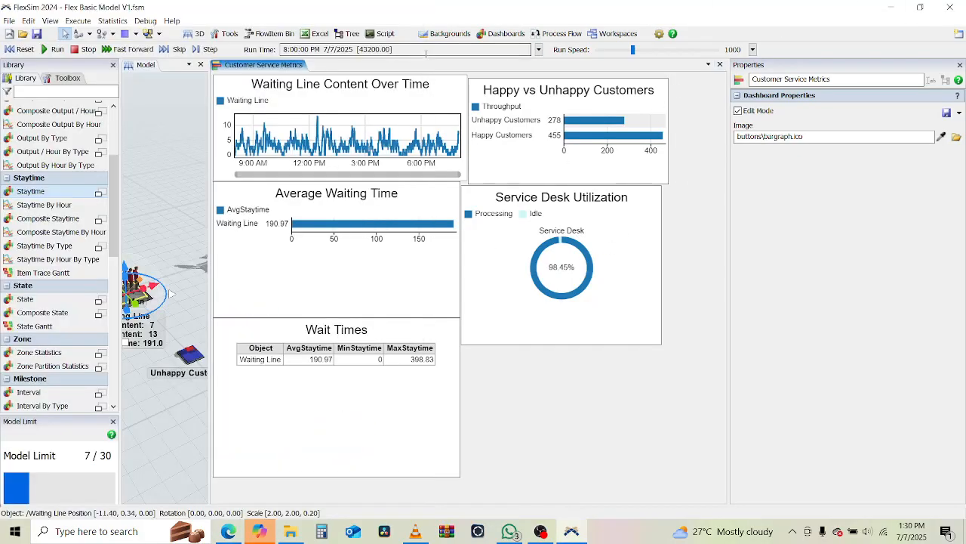
drag(367, 49, 400, 50)
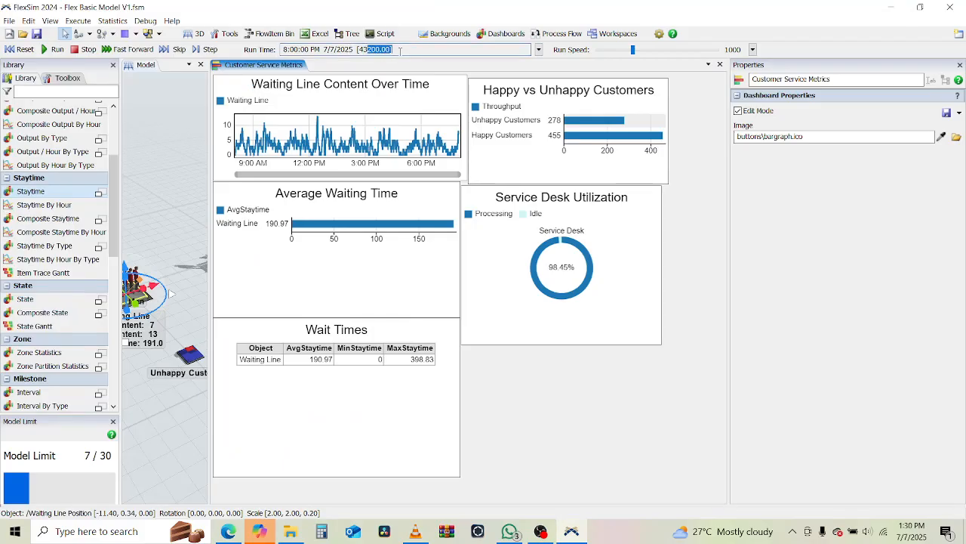
click(412, 418)
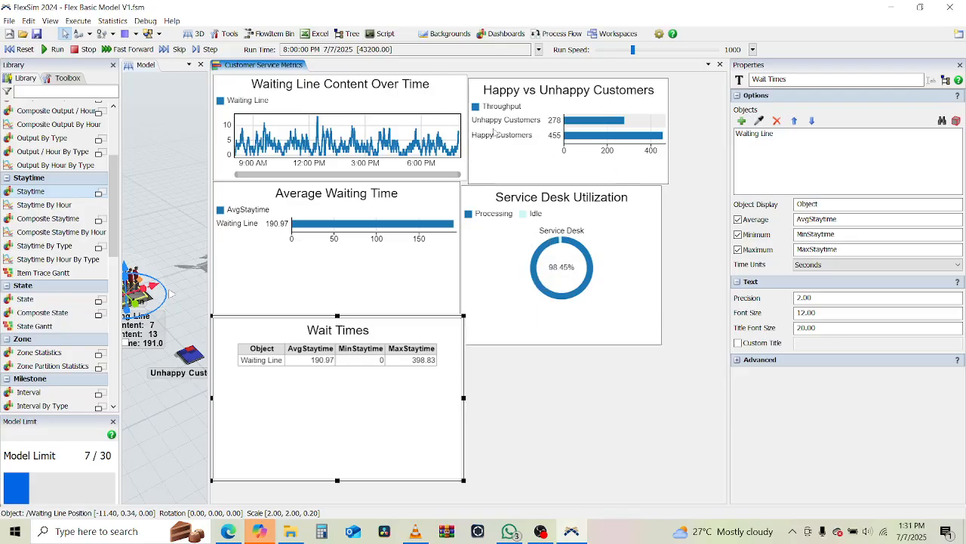
mouse_move(576, 127)
Widen the 3D model view beside the dashboard and bring up the tutorial's conclusion in Microsoft Edge.
drag(219, 234, 445, 242)
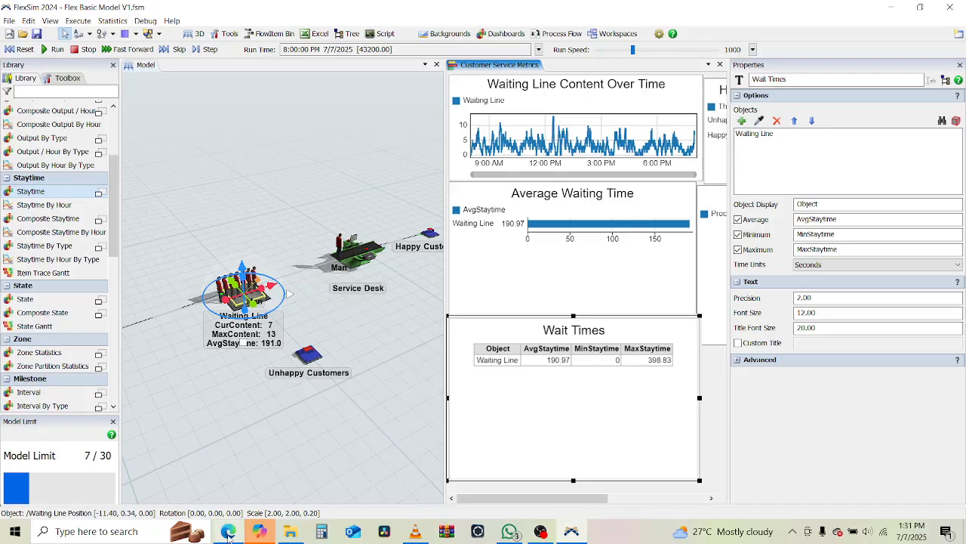
mouse_move(228, 535)
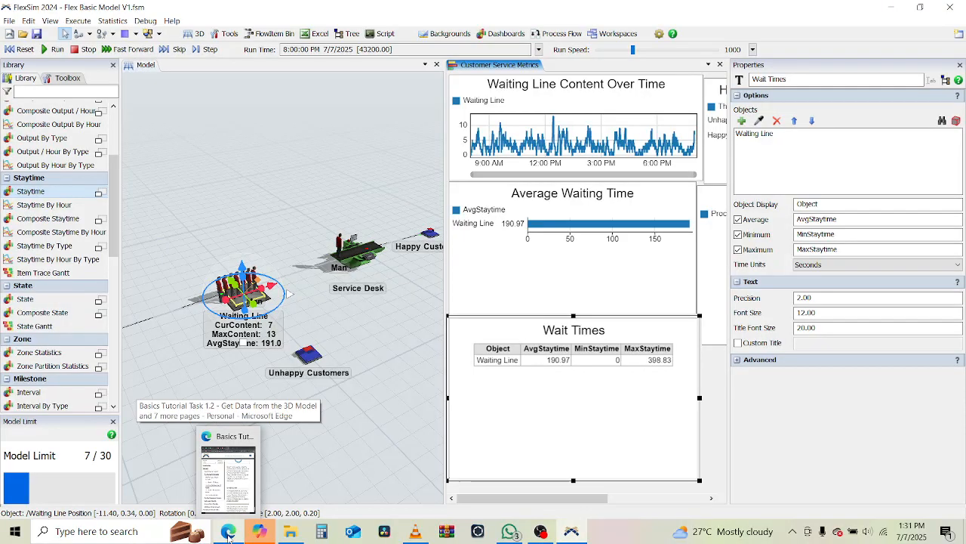
click(228, 535)
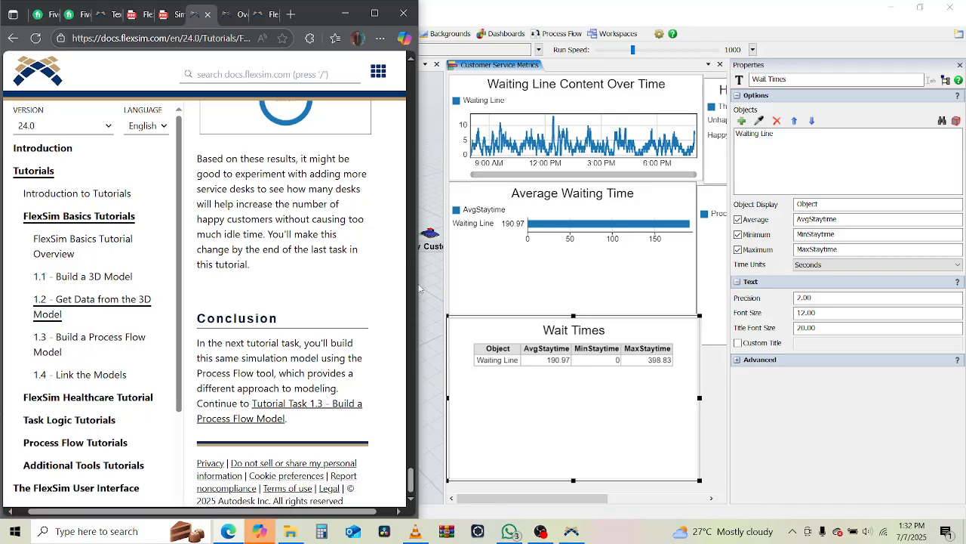
click(611, 7)
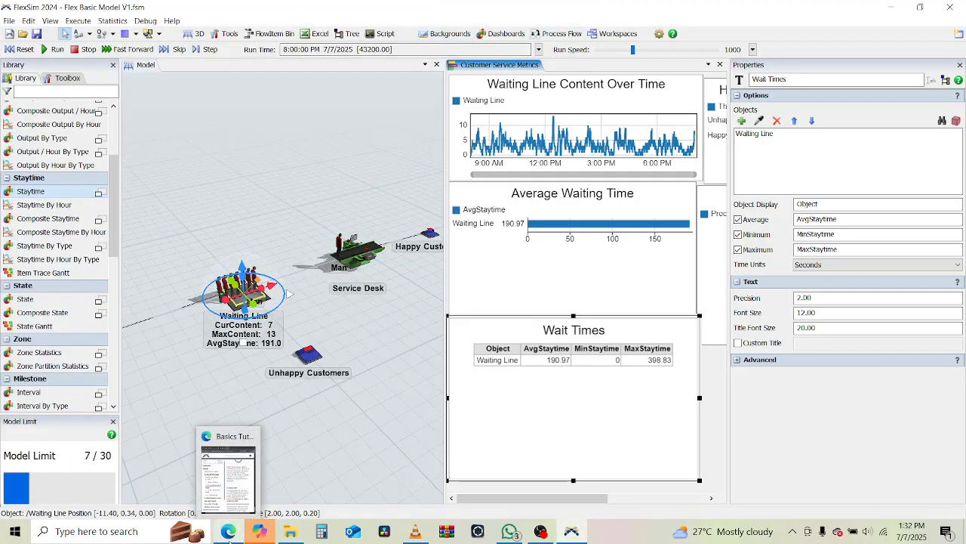
click(228, 532)
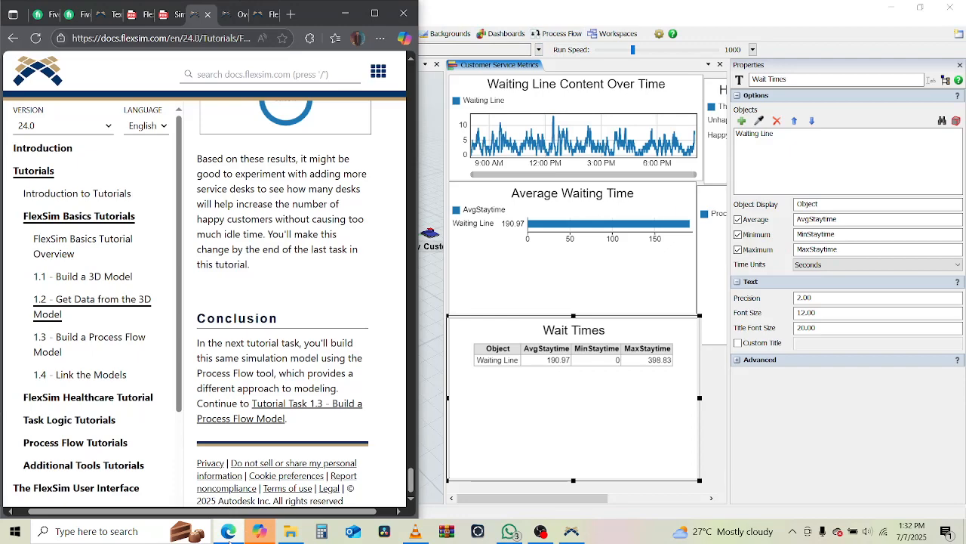